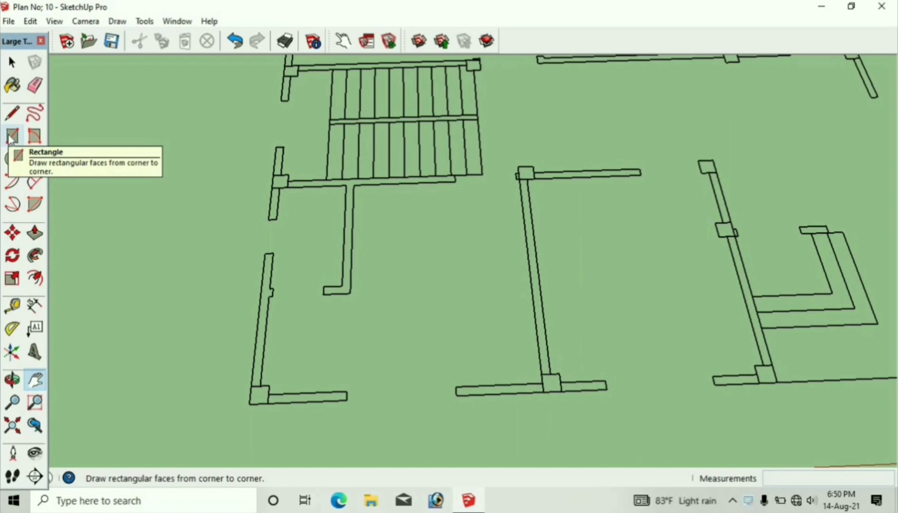
Step: Draw rectangles over the front-left corner walls, 5" by 7' 9" along the side and 4' 5" by 5" along the front
{"action": "left_click", "coordinate": [12, 136]}
{"action": "left_click", "coordinate": [249, 404]}
{"action": "left_click", "coordinate": [272, 253]}
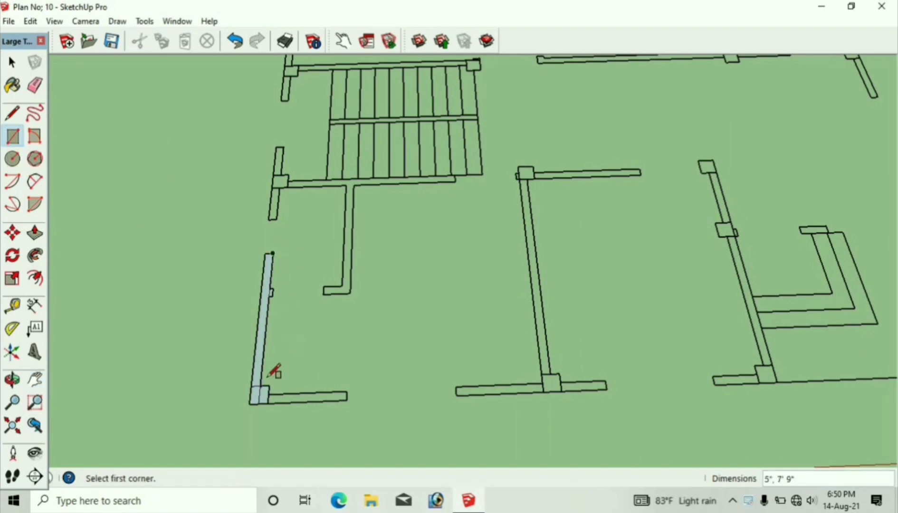
{"action": "left_click", "coordinate": [250, 404]}
{"action": "left_click", "coordinate": [347, 393]}
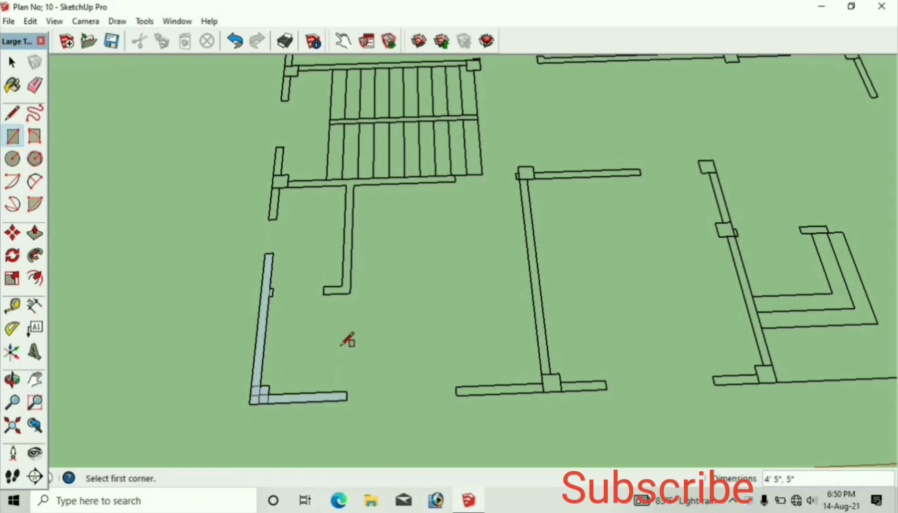
Step: Draw rectangles over the middle front wall and the 11' 9" by 5" wall running back from its column
{"action": "left_click", "coordinate": [457, 394]}
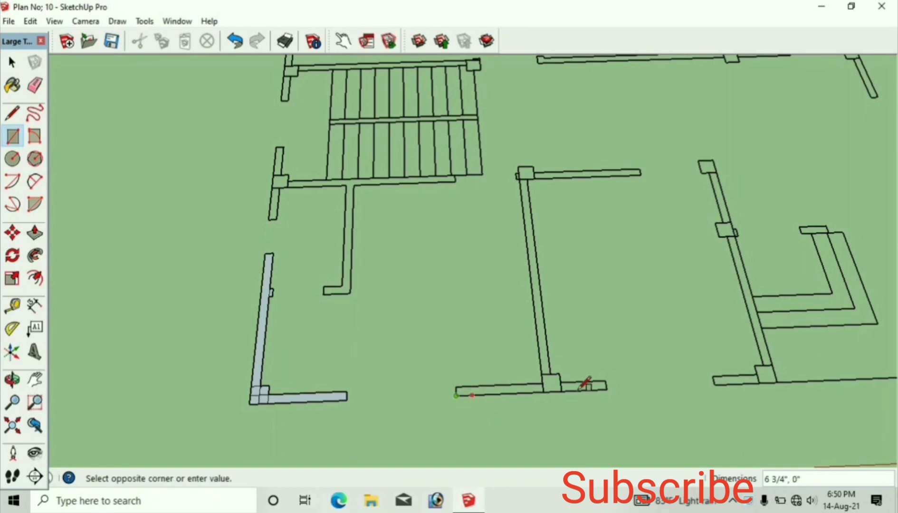
{"action": "left_click", "coordinate": [606, 381]}
{"action": "left_click", "coordinate": [543, 377]}
{"action": "left_click", "coordinate": [533, 177]}
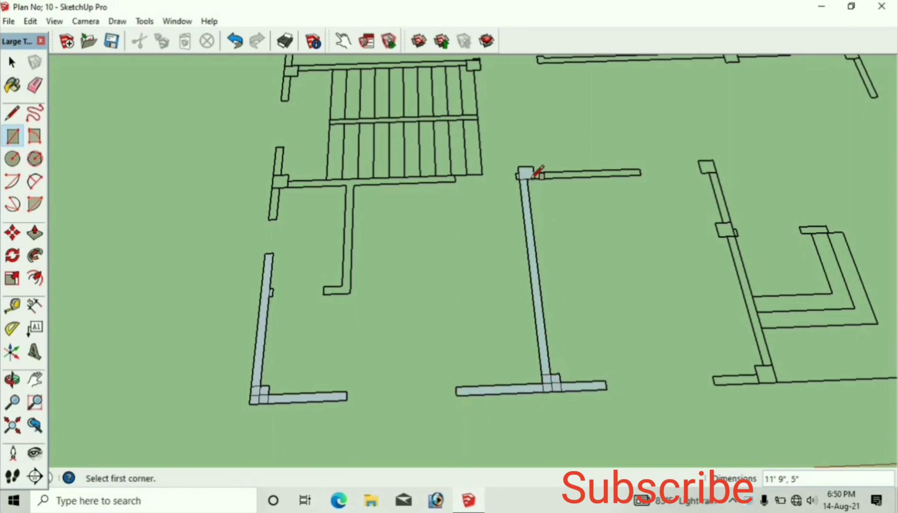
Step: Draw a 6' 10" by 5" rectangle over the wall branching from the back column of the middle wall
{"action": "scroll", "coordinate": [536, 172], "scroll_direction": "up", "scroll_amount": 4}
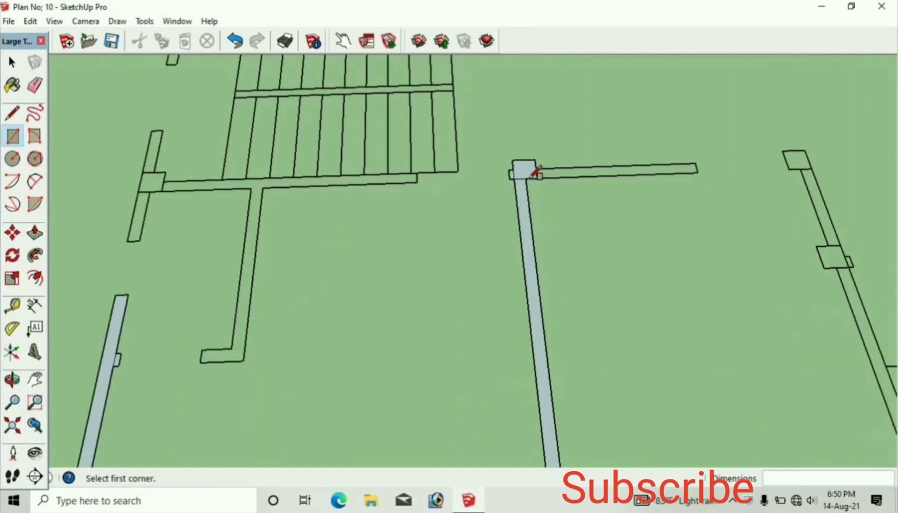
{"action": "left_click", "coordinate": [737, 170]}
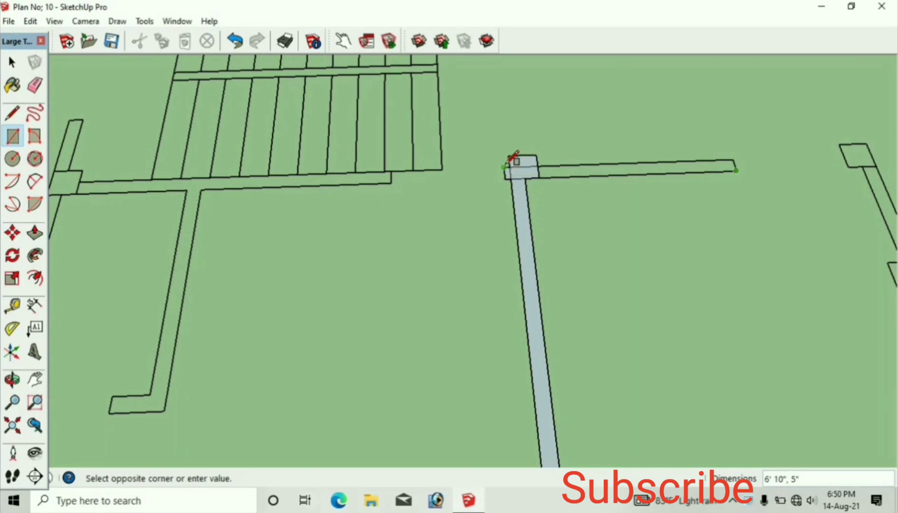
{"action": "left_click", "coordinate": [514, 159]}
Step: Draw rectangles over the 5" by 4' 9" outer wall beside the staircase and the 9' 1" by 5" wall along the stair's front edge
{"action": "scroll", "coordinate": [515, 168], "scroll_direction": "down", "scroll_amount": 3}
{"action": "scroll", "coordinate": [285, 302], "scroll_direction": "up", "scroll_amount": 3}
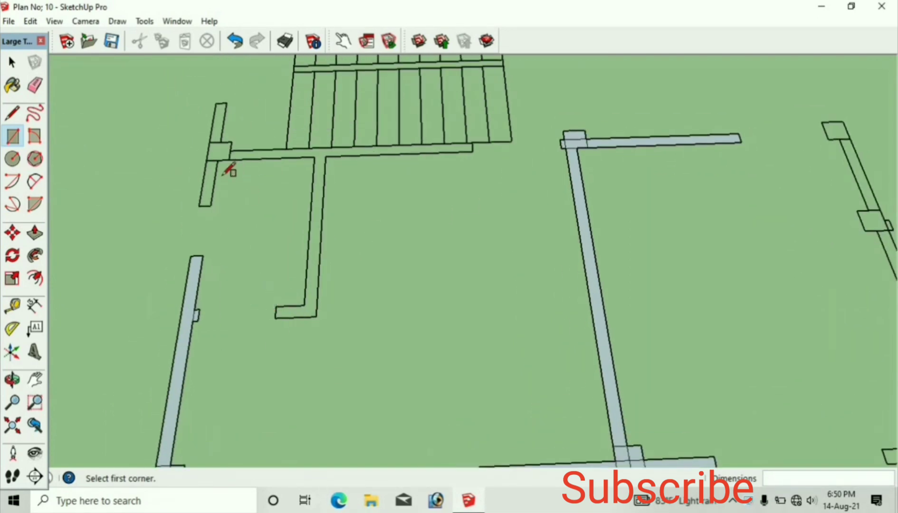
{"action": "left_click", "coordinate": [199, 206]}
{"action": "left_click", "coordinate": [227, 103]}
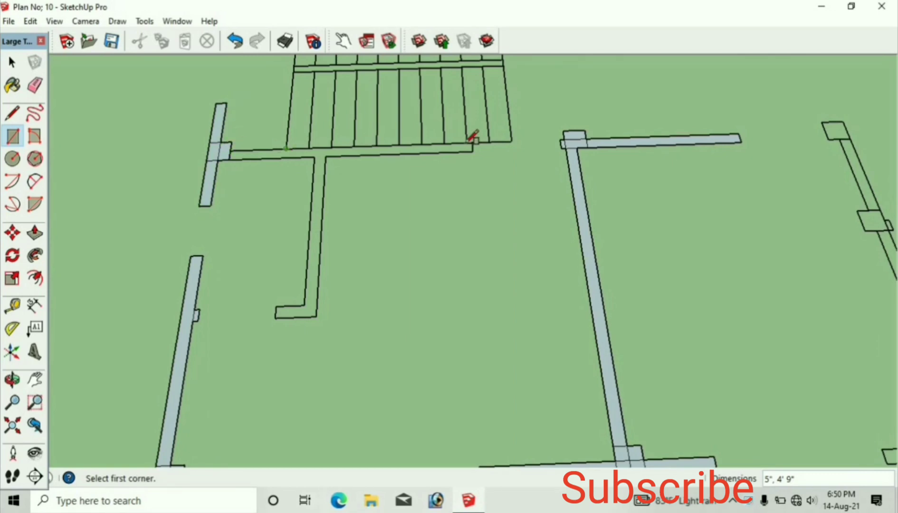
{"action": "left_click", "coordinate": [474, 151]}
{"action": "left_click", "coordinate": [231, 158]}
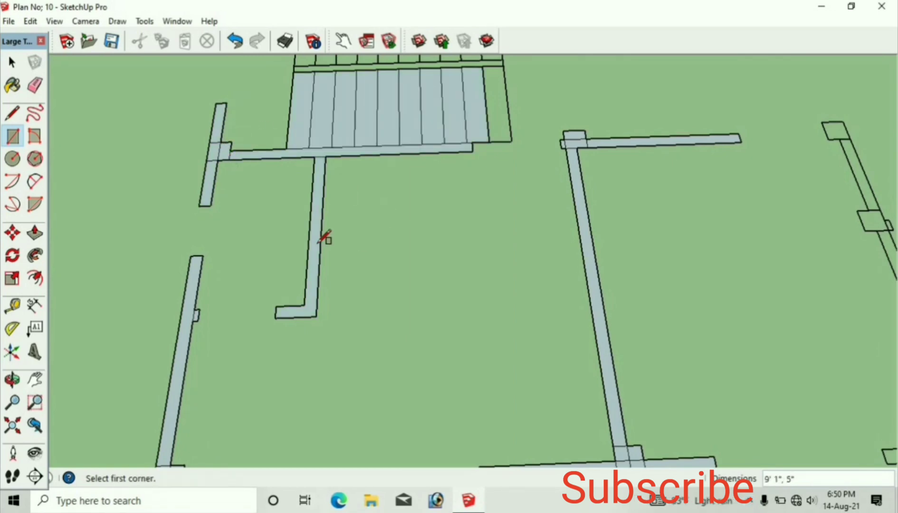
Step: Draw a 2' 1" by 5" rectangle over the short front wall leading to the column in front of the L-shaped steps
{"action": "scroll", "coordinate": [322, 238], "scroll_direction": "up", "scroll_amount": 2}
{"action": "scroll", "coordinate": [453, 263], "scroll_direction": "down", "scroll_amount": 2}
{"action": "scroll", "coordinate": [628, 335], "scroll_direction": "up", "scroll_amount": 5}
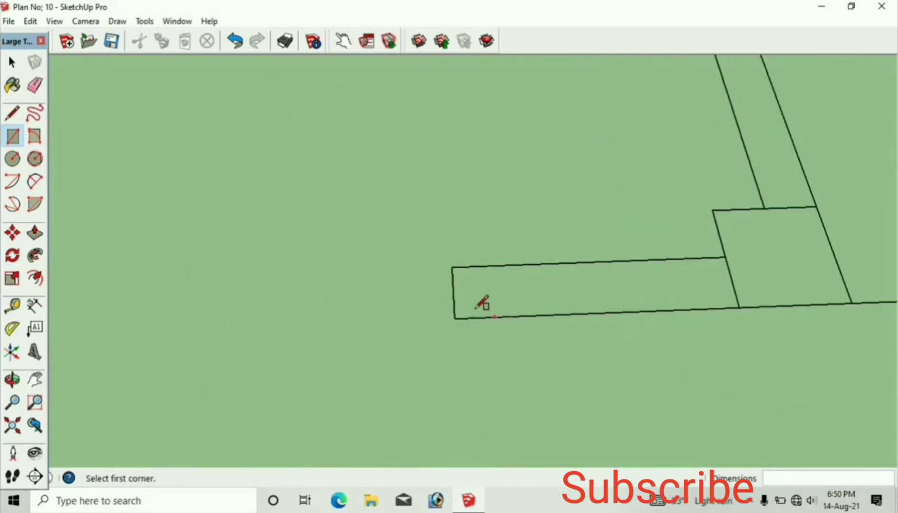
{"action": "left_click", "coordinate": [454, 319]}
{"action": "scroll", "coordinate": [608, 281], "scroll_direction": "down", "scroll_amount": 3}
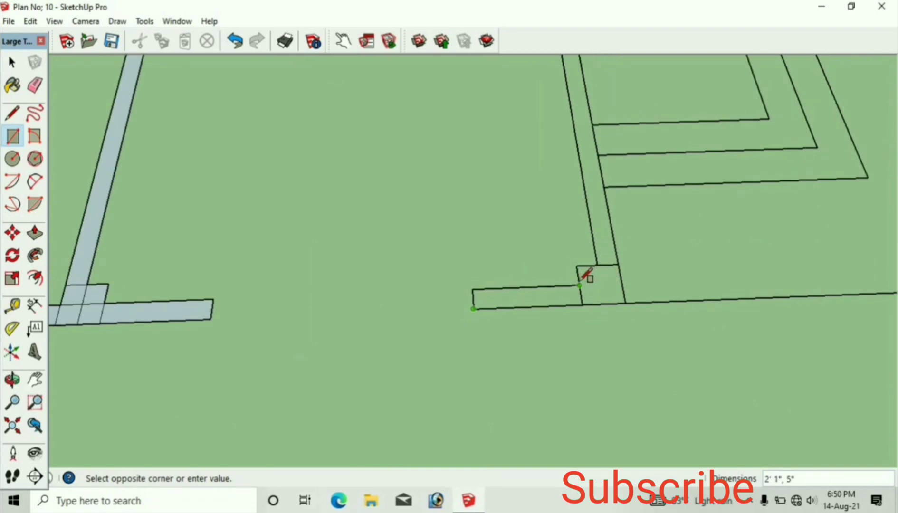
{"action": "left_click", "coordinate": [586, 275]}
Step: Draw an 11' 9" by 5" rectangle over the wall running back from the front-right column, beside the L-shaped steps
{"action": "scroll", "coordinate": [618, 227], "scroll_direction": "up", "scroll_amount": 1}
{"action": "scroll", "coordinate": [617, 227], "scroll_direction": "down", "scroll_amount": 3}
{"action": "left_click", "coordinate": [620, 271]}
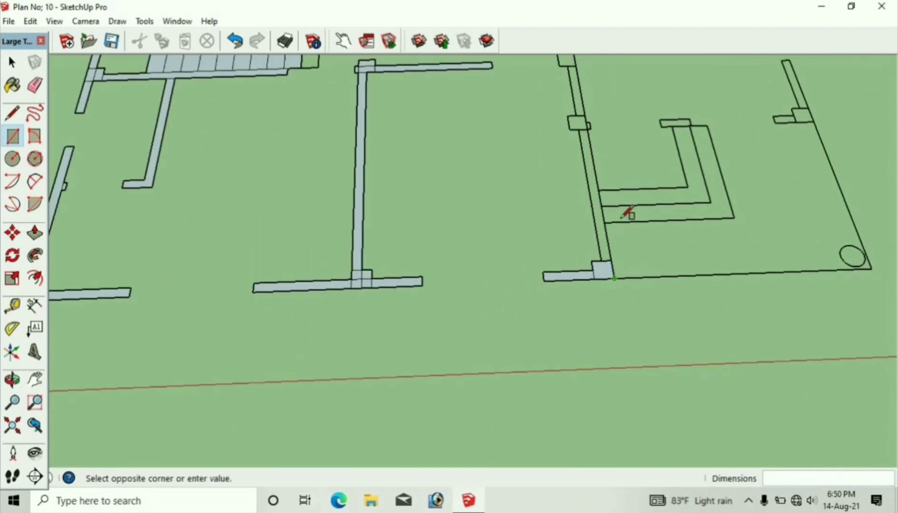
{"action": "scroll", "coordinate": [627, 213], "scroll_direction": "up", "scroll_amount": 2}
{"action": "scroll", "coordinate": [595, 124], "scroll_direction": "up", "scroll_amount": 3}
{"action": "left_click", "coordinate": [603, 214]}
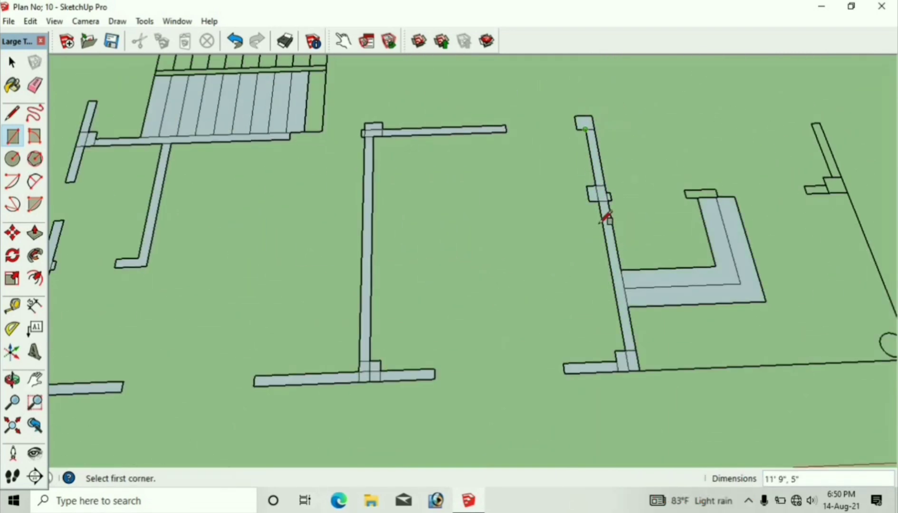
Step: Draw a rectangle over the short wall at the back end of the L-shaped steps
{"action": "scroll", "coordinate": [542, 235], "scroll_direction": "down", "scroll_amount": 2}
{"action": "scroll", "coordinate": [753, 290], "scroll_direction": "up", "scroll_amount": 2}
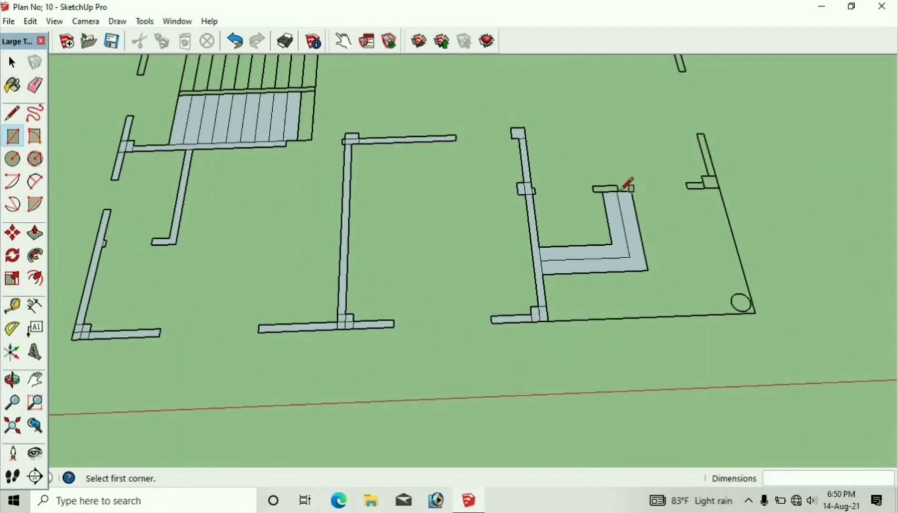
{"action": "scroll", "coordinate": [626, 187], "scroll_direction": "up", "scroll_amount": 5}
{"action": "left_click", "coordinate": [435, 159]}
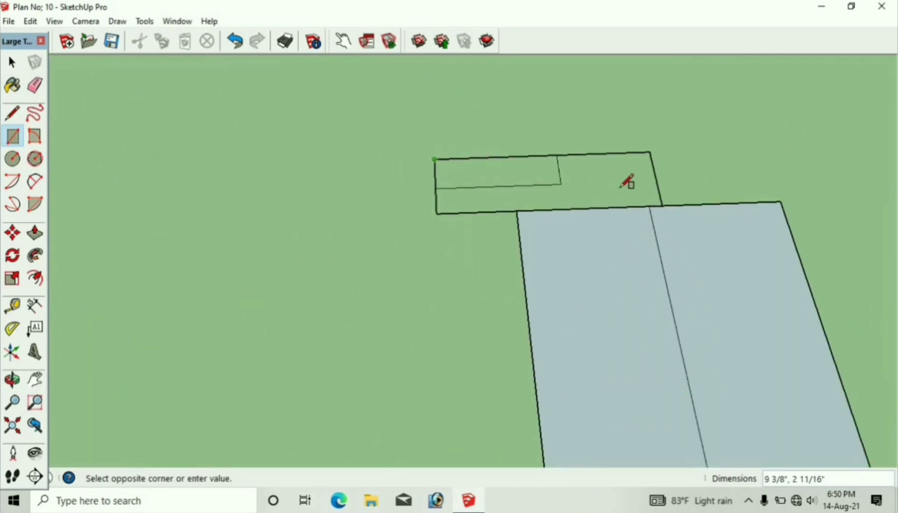
{"action": "left_click", "coordinate": [663, 206]}
Step: Draw rectangles over the right outer wall segment and the short stub beside its column
{"action": "scroll", "coordinate": [618, 190], "scroll_direction": "down", "scroll_amount": 5}
{"action": "scroll", "coordinate": [661, 137], "scroll_direction": "up", "scroll_amount": 4}
{"action": "left_click", "coordinate": [646, 135]}
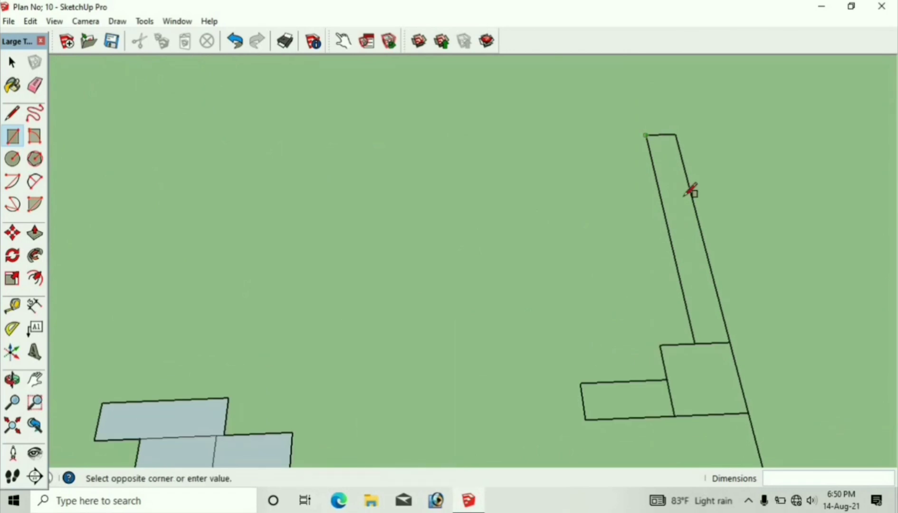
{"action": "left_click", "coordinate": [729, 343]}
{"action": "left_click", "coordinate": [580, 383]}
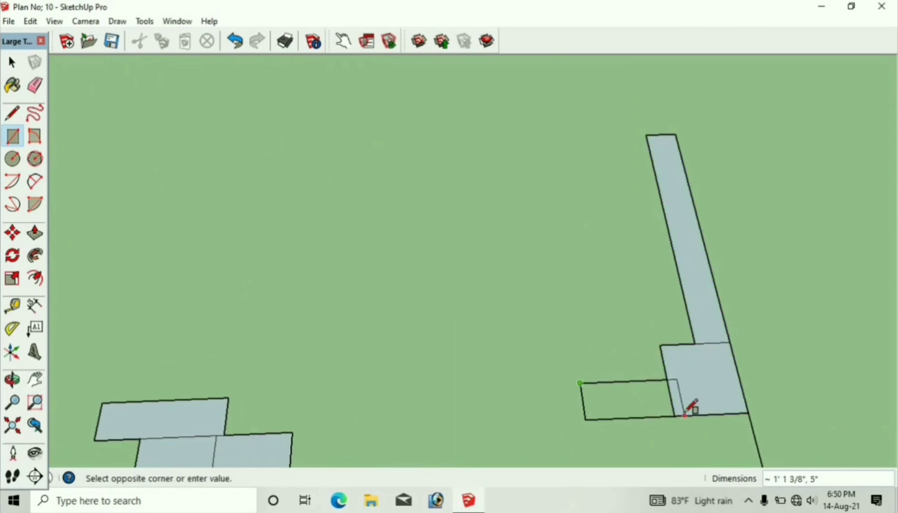
{"action": "left_click", "coordinate": [751, 413]}
Step: Draw a rectangle about 5" by 6' over the right outer wall segment that passes the middle column
{"action": "scroll", "coordinate": [682, 321], "scroll_direction": "down", "scroll_amount": 5}
{"action": "scroll", "coordinate": [645, 98], "scroll_direction": "up", "scroll_amount": 3}
{"action": "scroll", "coordinate": [646, 97], "scroll_direction": "up", "scroll_amount": 4}
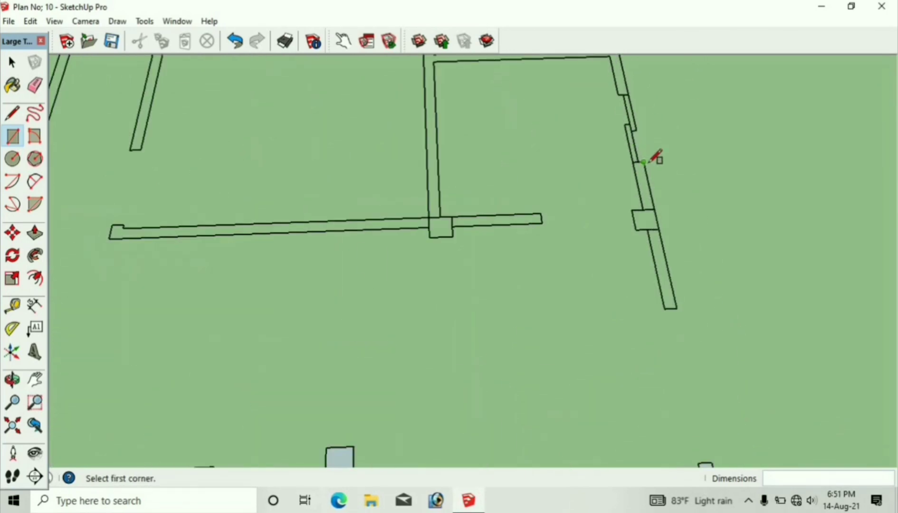
{"action": "left_click", "coordinate": [648, 148]}
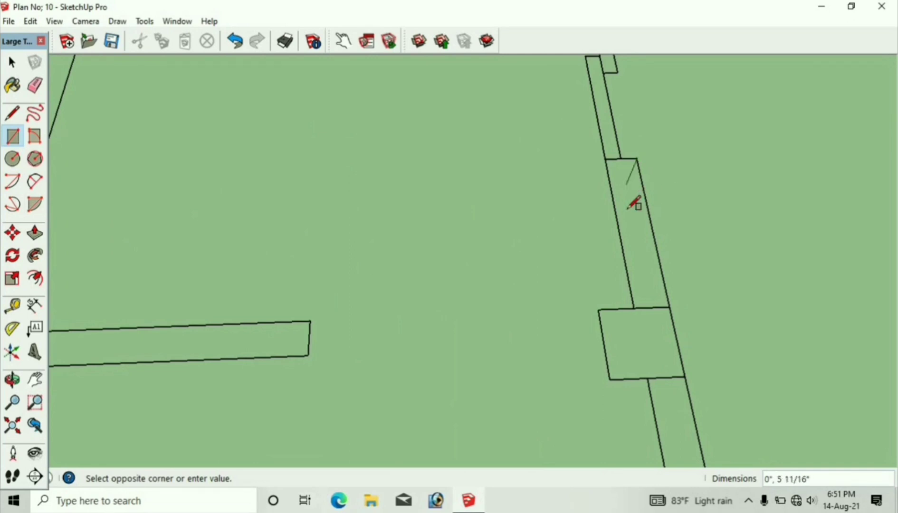
{"action": "scroll", "coordinate": [625, 250], "scroll_direction": "down", "scroll_amount": 3}
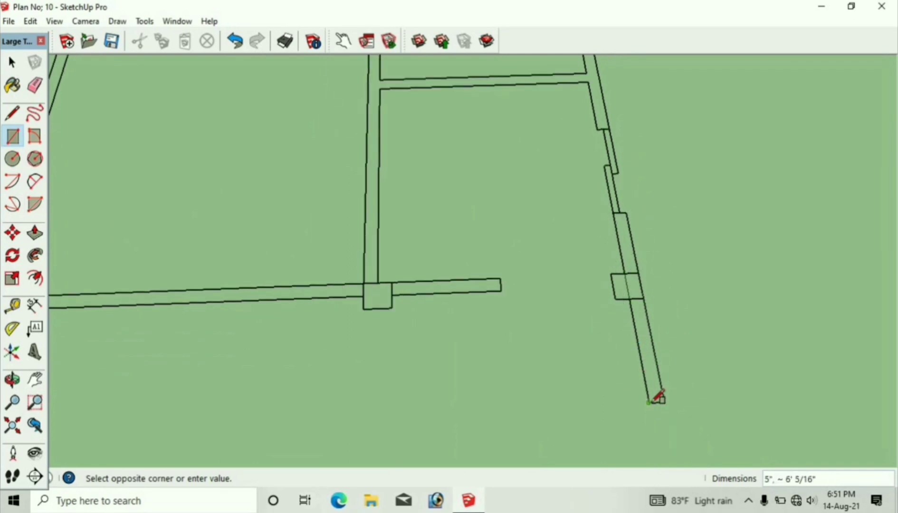
{"action": "left_click", "coordinate": [659, 398]}
Step: Draw a rectangle over the full length of the long horizontal wall behind the hall, closing its connected partition walls
{"action": "scroll", "coordinate": [546, 245], "scroll_direction": "down", "scroll_amount": 2}
{"action": "scroll", "coordinate": [261, 279], "scroll_direction": "down", "scroll_amount": 2}
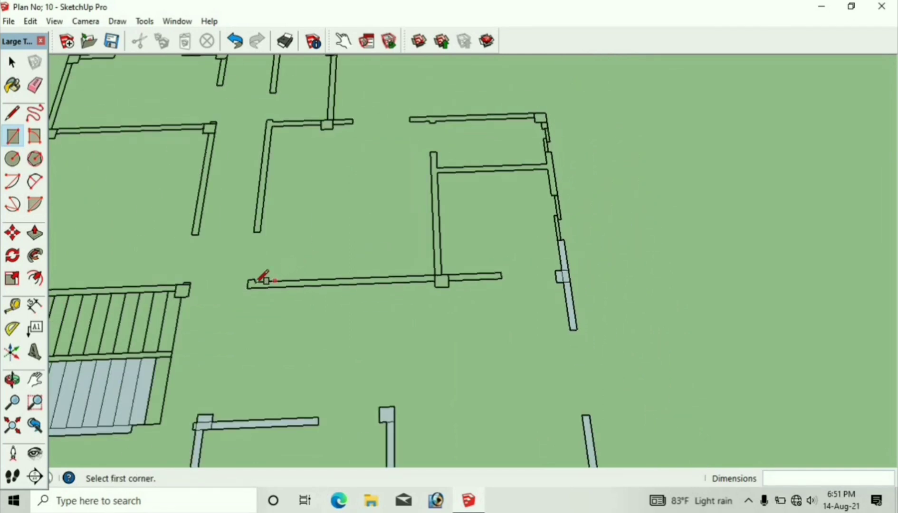
{"action": "scroll", "coordinate": [248, 283], "scroll_direction": "up", "scroll_amount": 1}
{"action": "left_click", "coordinate": [243, 288]}
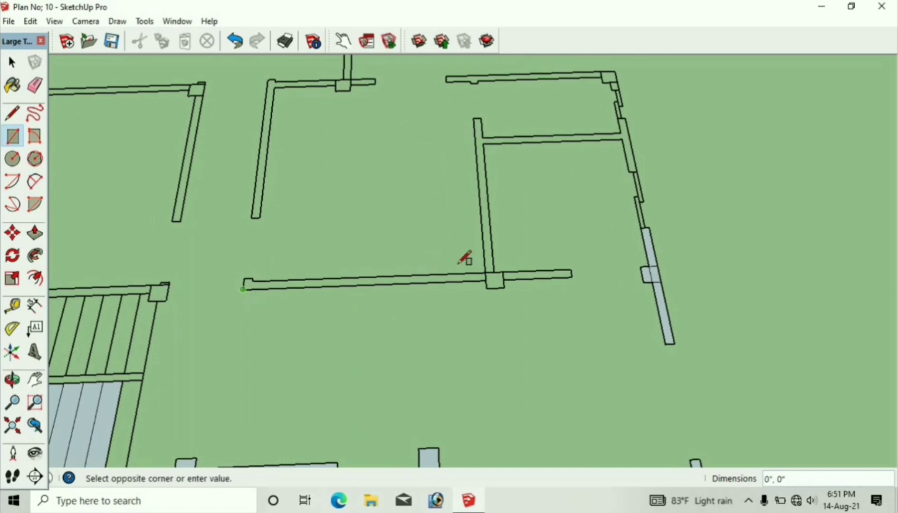
{"action": "left_click", "coordinate": [572, 269]}
Step: Erase the thin window outlines in both openings of the right outer wall
{"action": "scroll", "coordinate": [487, 214], "scroll_direction": "down", "scroll_amount": 2}
{"action": "scroll", "coordinate": [570, 104], "scroll_direction": "up", "scroll_amount": 2}
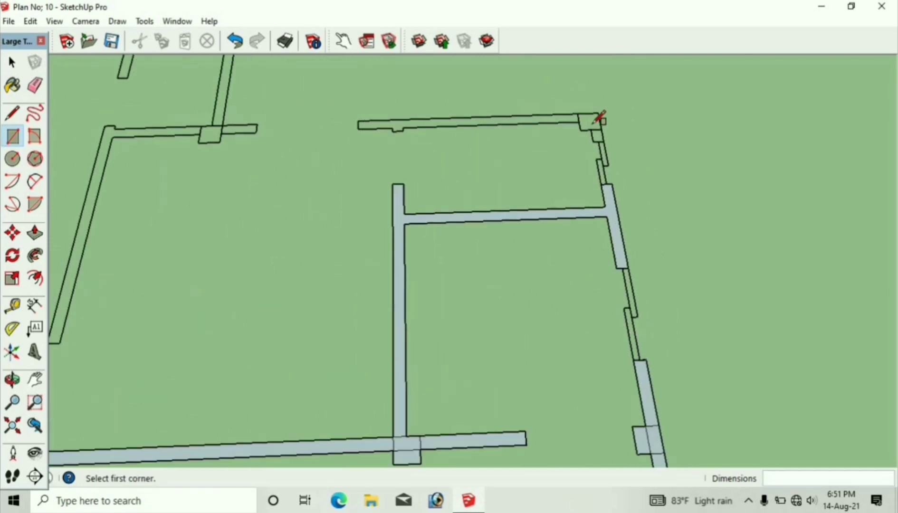
{"action": "left_click", "coordinate": [35, 85]}
{"action": "mouse_move", "coordinate": [611, 164]}
{"action": "left_mouse_down"}
{"action": "mouse_move", "coordinate": [590, 170]}
{"action": "mouse_move", "coordinate": [595, 158]}
{"action": "mouse_move", "coordinate": [597, 165]}
{"action": "left_mouse_up"}
{"action": "left_click_drag", "start_coordinate": [639, 313], "coordinate": [620, 317]}
{"action": "left_click_drag", "start_coordinate": [626, 301], "coordinate": [631, 321]}
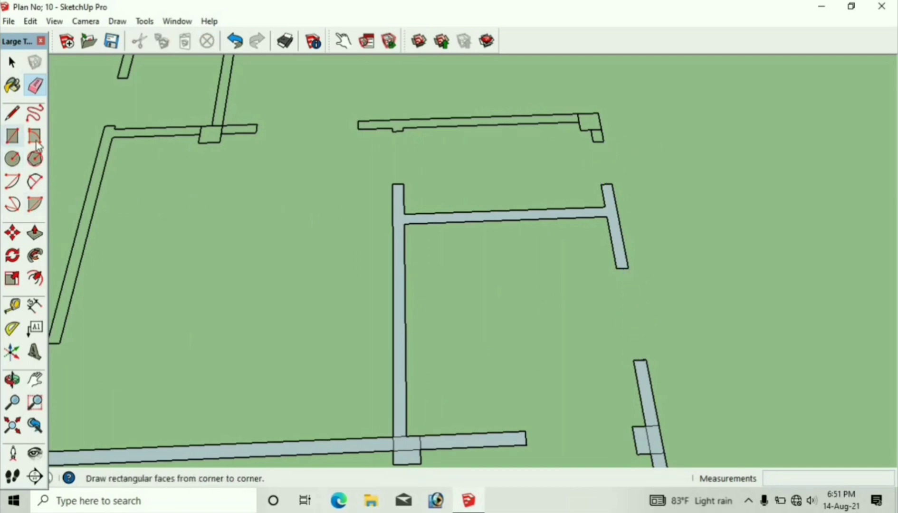
Step: Draw rectangles over the 8' 9 1/2" by 5" back wall of the right room and its 1' 5" by 5" corner return
{"action": "left_click", "coordinate": [13, 136]}
{"action": "left_click", "coordinate": [359, 121]}
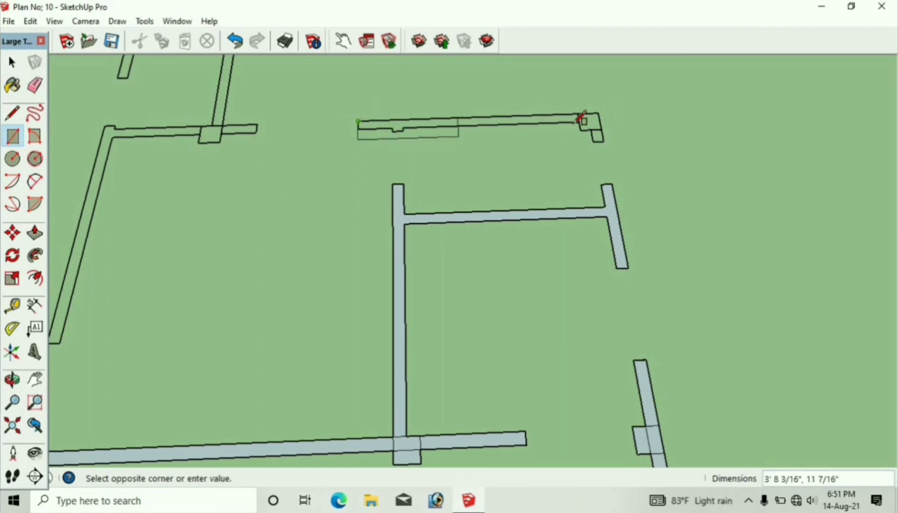
{"action": "left_click", "coordinate": [580, 122]}
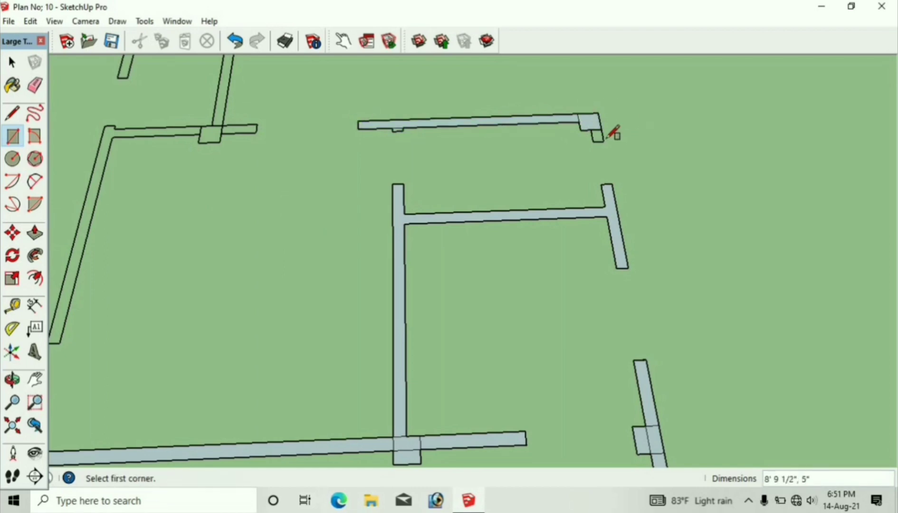
{"action": "left_click", "coordinate": [603, 129]}
{"action": "left_click", "coordinate": [612, 104]}
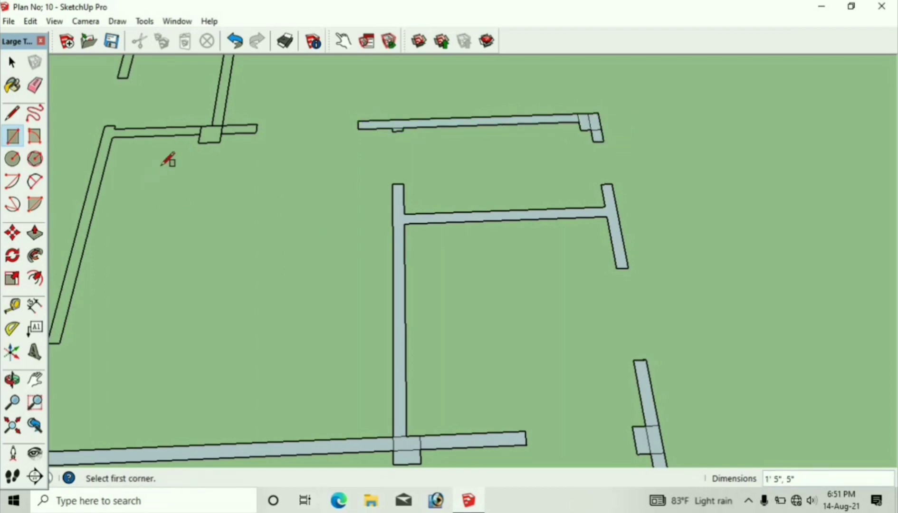
Step: Draw a rectangle over the long side wall of the middle bedroom, from its free end to the back corner
{"action": "scroll", "coordinate": [213, 166], "scroll_direction": "down", "scroll_amount": 2}
{"action": "scroll", "coordinate": [213, 166], "scroll_direction": "down", "scroll_amount": 2}
{"action": "scroll", "coordinate": [115, 261], "scroll_direction": "up", "scroll_amount": 1}
{"action": "left_click", "coordinate": [105, 276]}
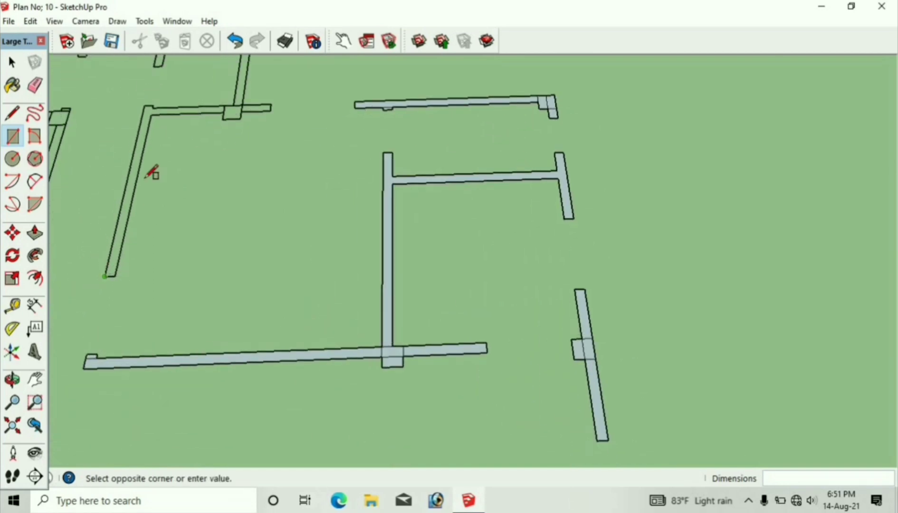
{"action": "left_click", "coordinate": [153, 107]}
Step: Draw a rectangle over the wall running from the rear corner column to the middle bedroom's back wall
{"action": "scroll", "coordinate": [169, 101], "scroll_direction": "up", "scroll_amount": 1}
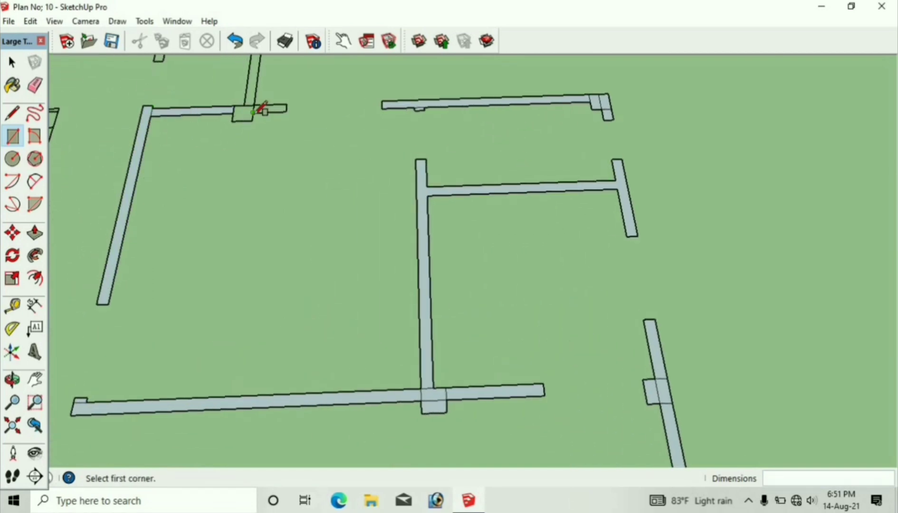
{"action": "scroll", "coordinate": [255, 67], "scroll_direction": "down", "scroll_amount": 5}
{"action": "scroll", "coordinate": [257, 66], "scroll_direction": "up", "scroll_amount": 4}
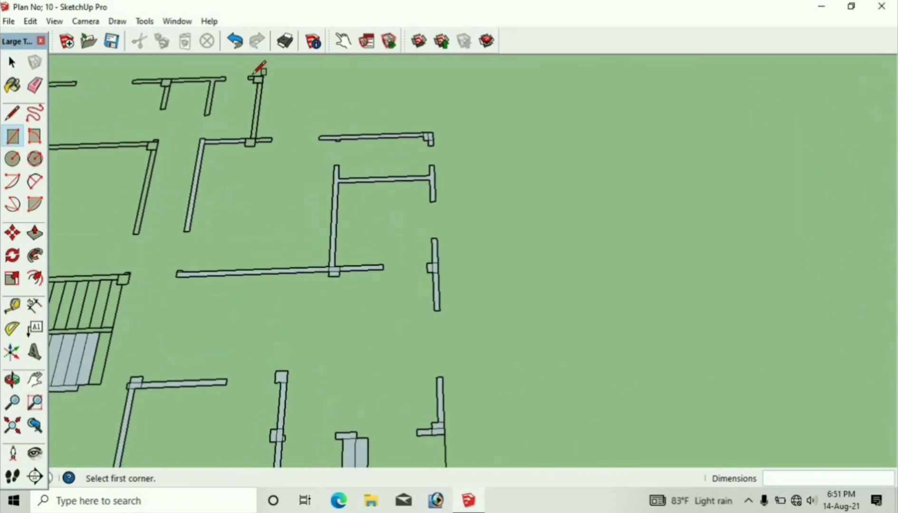
{"action": "scroll", "coordinate": [260, 69], "scroll_direction": "up", "scroll_amount": 3}
{"action": "left_click", "coordinate": [256, 77]}
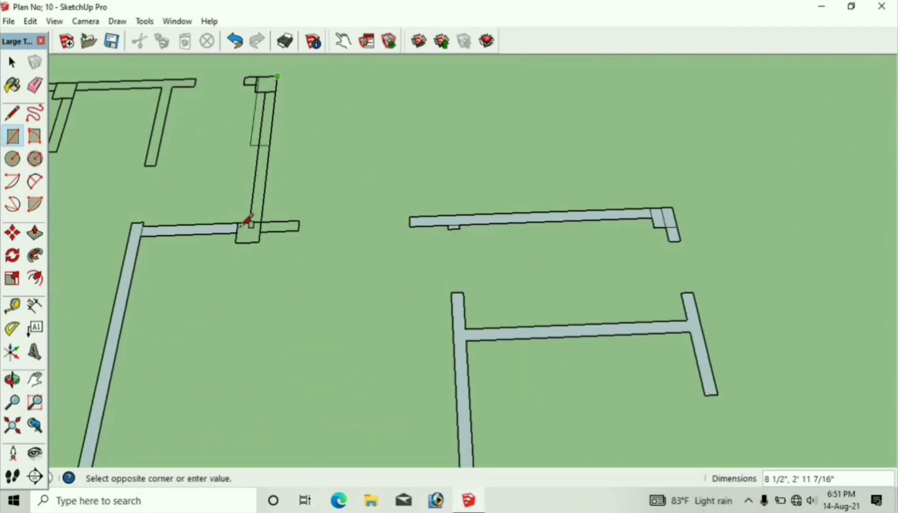
{"action": "left_click", "coordinate": [260, 222]}
Step: Draw a 1' 4" by 5" rectangle over the short stub wall at the rear corner column
{"action": "scroll", "coordinate": [281, 213], "scroll_direction": "down", "scroll_amount": 1}
{"action": "scroll", "coordinate": [256, 75], "scroll_direction": "up", "scroll_amount": 3}
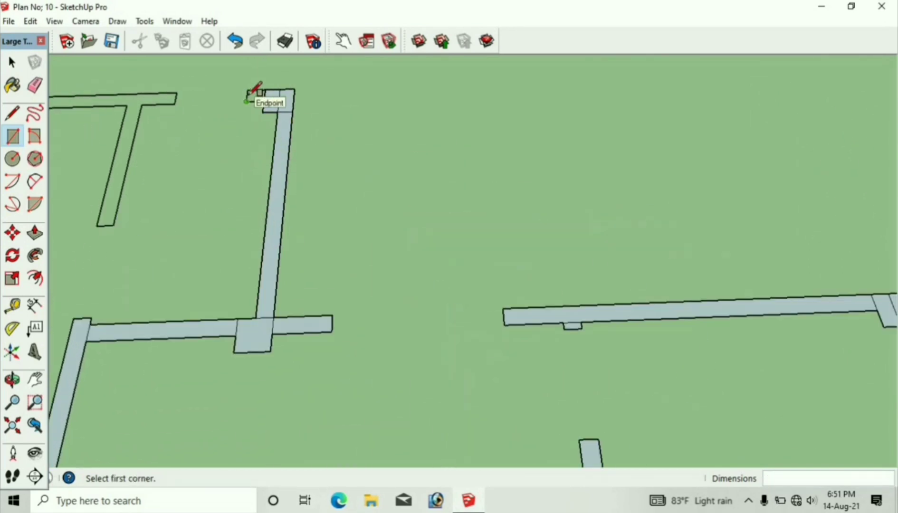
{"action": "left_click", "coordinate": [246, 102]}
{"action": "left_click", "coordinate": [300, 88]}
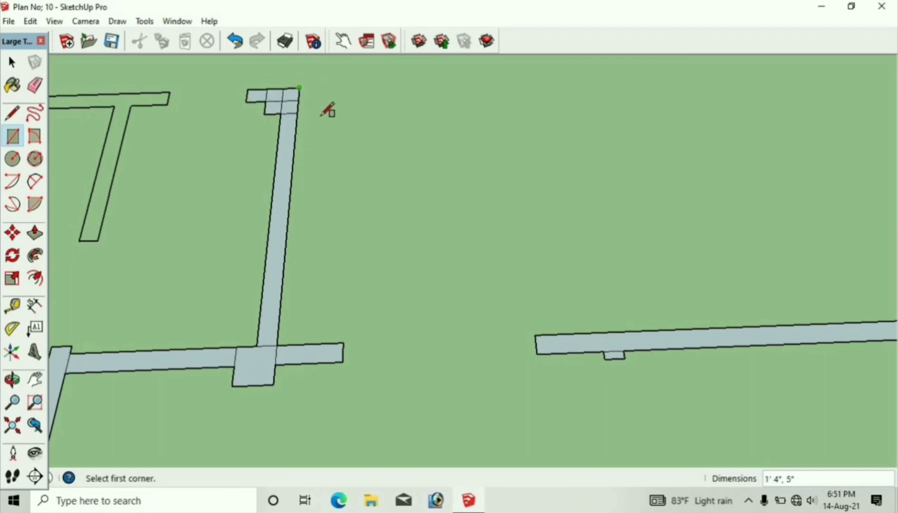
Step: Draw rectangles over the 8' 3" by 5" rear wall and the 3' 6" by 5" short wall extending from its column
{"action": "left_click", "coordinate": [35, 378]}
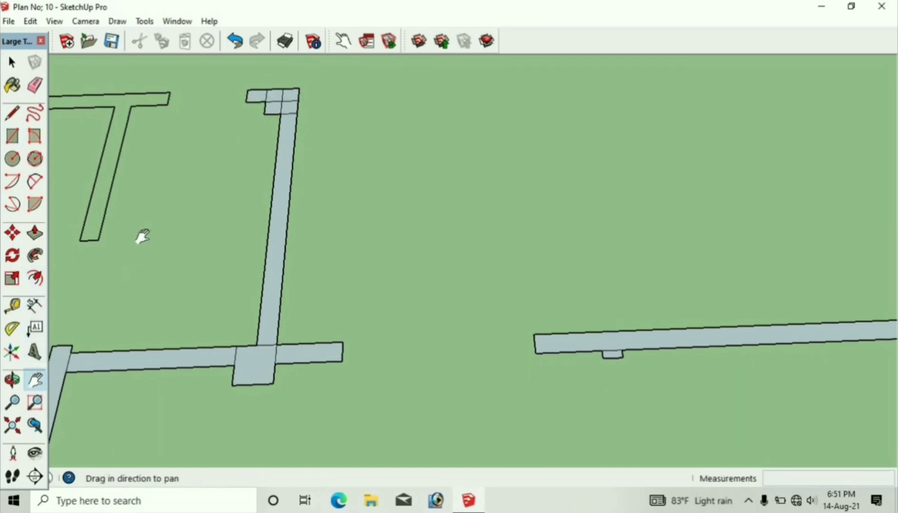
{"action": "left_click_drag", "start_coordinate": [140, 237], "coordinate": [653, 288]}
{"action": "left_click", "coordinate": [9, 141]}
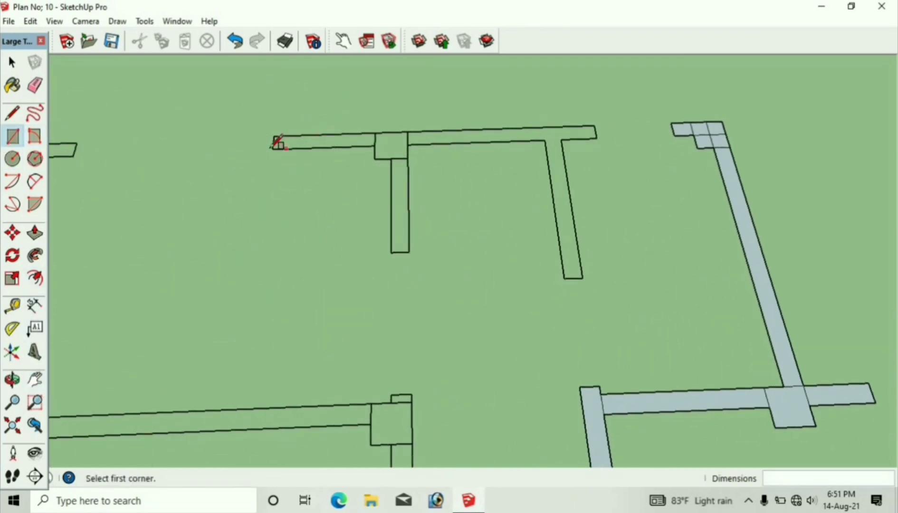
{"action": "left_click", "coordinate": [272, 149]}
{"action": "left_click", "coordinate": [594, 125]}
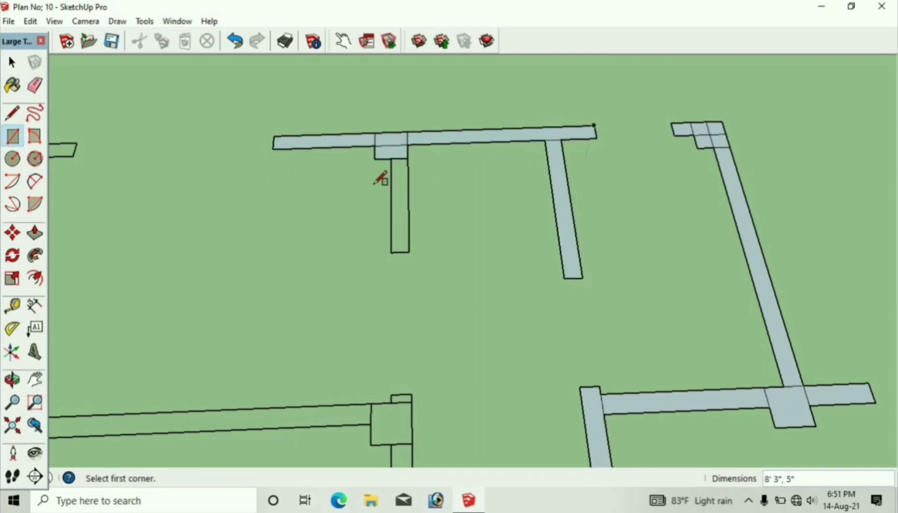
{"action": "left_click", "coordinate": [391, 253]}
{"action": "left_click", "coordinate": [408, 132]}
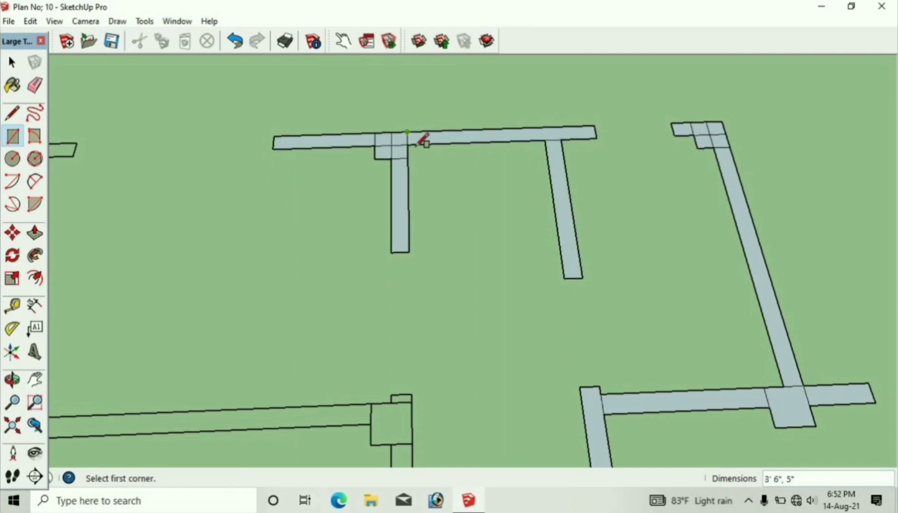
Step: Draw rectangles over the 5" by 10' 11" outer side wall of the rear room and the short return wall at its rear corner
{"action": "scroll", "coordinate": [144, 155], "scroll_direction": "down", "scroll_amount": 3}
{"action": "scroll", "coordinate": [133, 148], "scroll_direction": "up", "scroll_amount": 1}
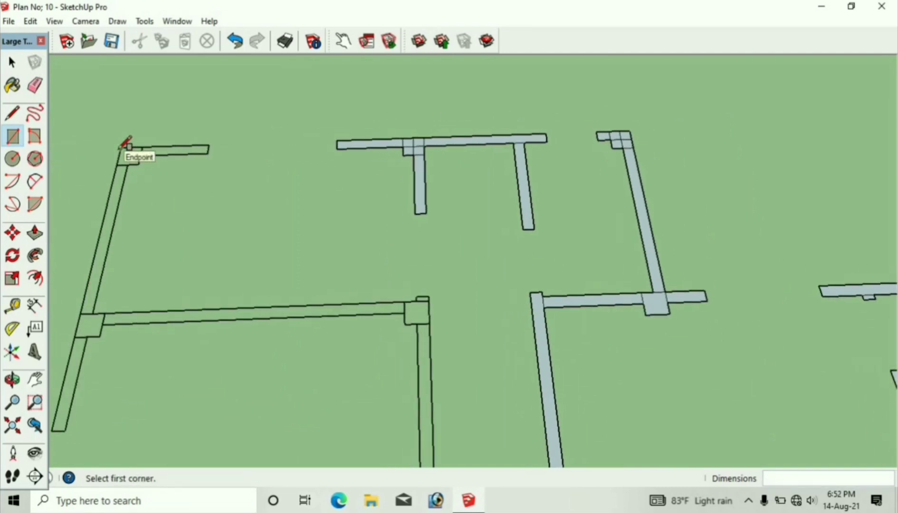
{"action": "left_click", "coordinate": [69, 430]}
{"action": "left_click", "coordinate": [121, 149]}
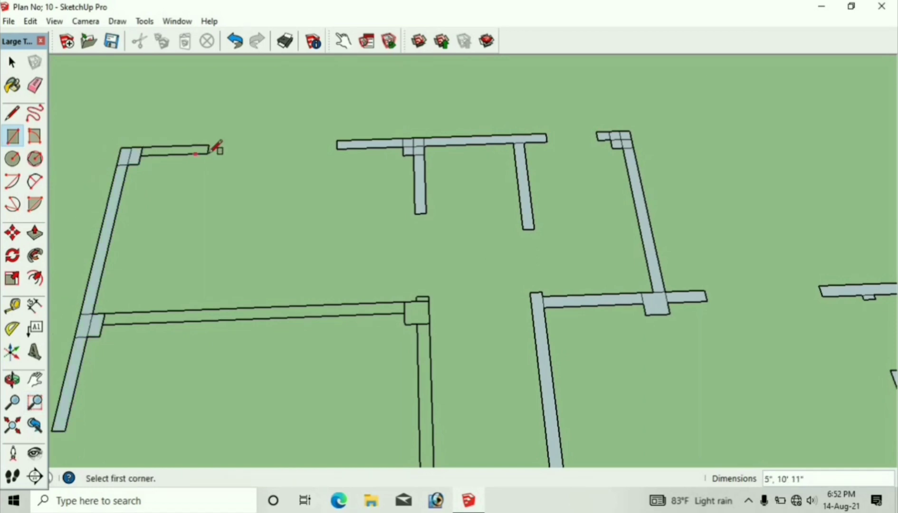
{"action": "left_click", "coordinate": [210, 152]}
{"action": "left_click", "coordinate": [123, 145]}
Step: Draw an 11' by 5" rectangle over the cross wall between the outer side wall and the inner corner column
{"action": "scroll", "coordinate": [162, 148], "scroll_direction": "down", "scroll_amount": 1}
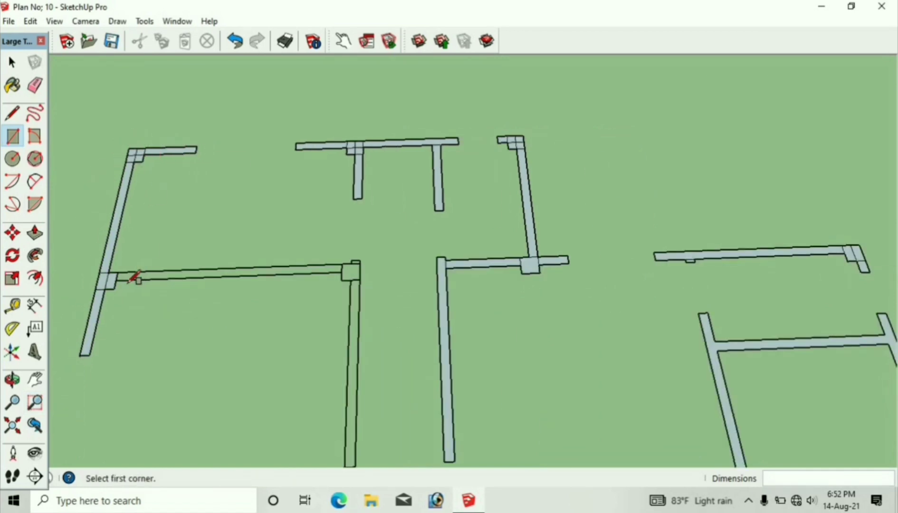
{"action": "scroll", "coordinate": [135, 277], "scroll_direction": "up", "scroll_amount": 1}
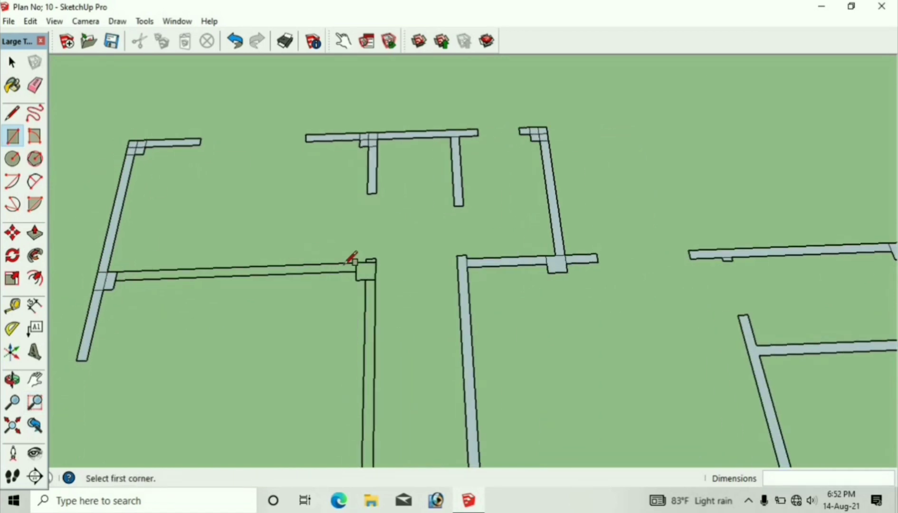
{"action": "left_click", "coordinate": [376, 260]}
{"action": "left_click", "coordinate": [117, 274]}
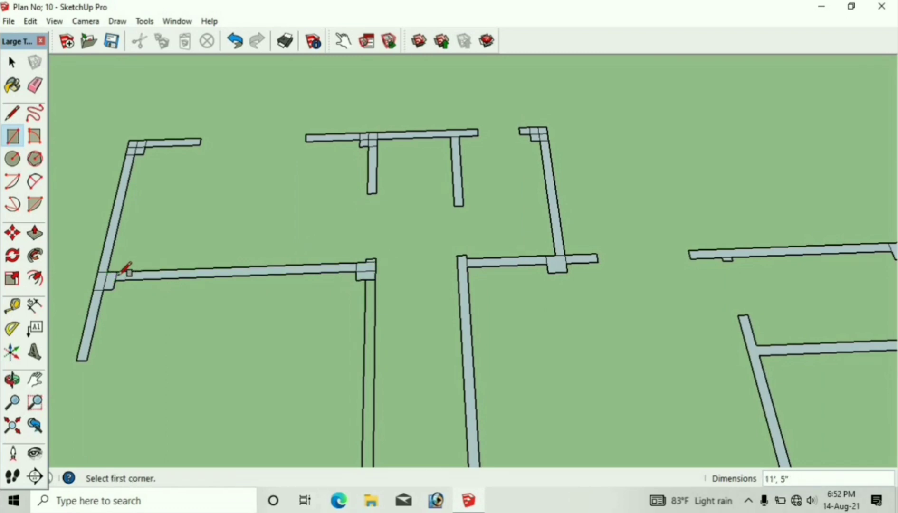
Step: Draw a rectangle over the long passage wall, from its free end to the inner corner column
{"action": "scroll", "coordinate": [387, 243], "scroll_direction": "down", "scroll_amount": 1}
{"action": "scroll", "coordinate": [380, 273], "scroll_direction": "down", "scroll_amount": 1}
{"action": "left_click", "coordinate": [366, 426]}
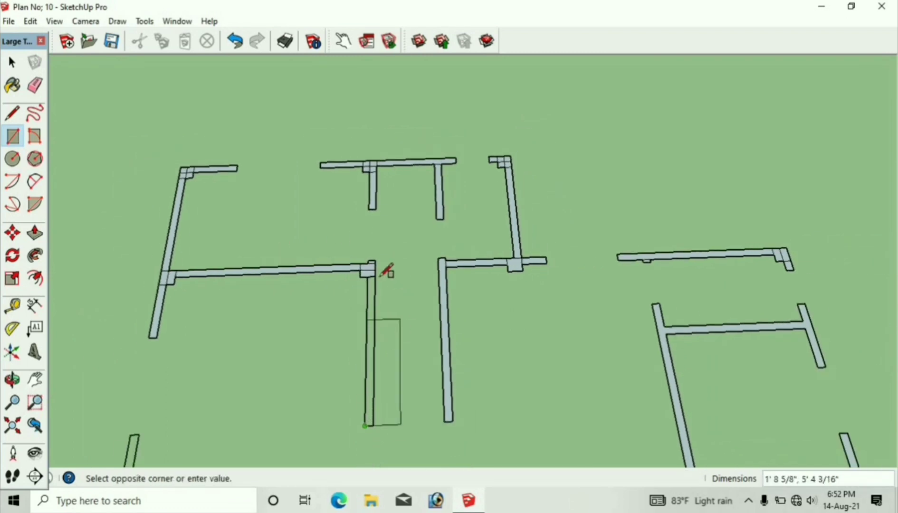
{"action": "scroll", "coordinate": [385, 263], "scroll_direction": "up", "scroll_amount": 2}
{"action": "left_click", "coordinate": [376, 257]}
Step: Draw a 5" by 6' 3" rectangle over the outer side wall segment at the rear of the staircase
{"action": "scroll", "coordinate": [384, 231], "scroll_direction": "down", "scroll_amount": 1}
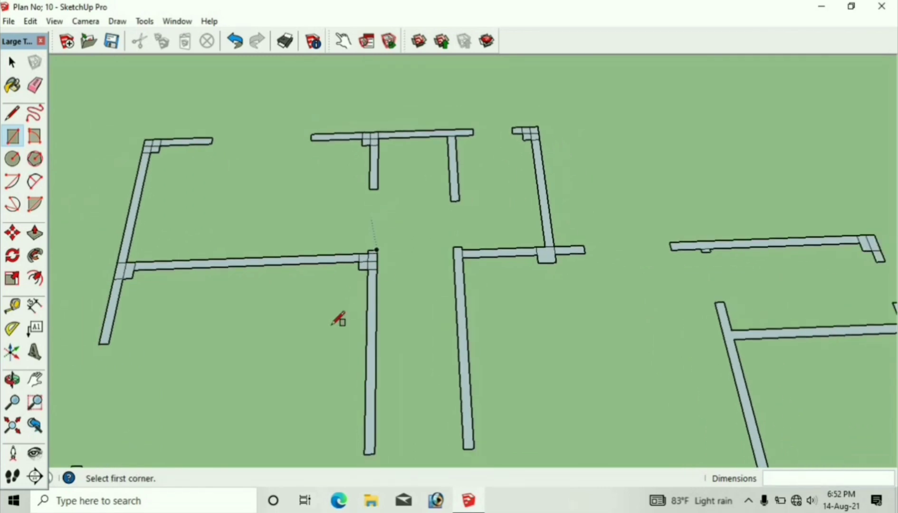
{"action": "scroll", "coordinate": [335, 325], "scroll_direction": "down", "scroll_amount": 2}
{"action": "scroll", "coordinate": [194, 433], "scroll_direction": "up", "scroll_amount": 1}
{"action": "left_click", "coordinate": [34, 378]}
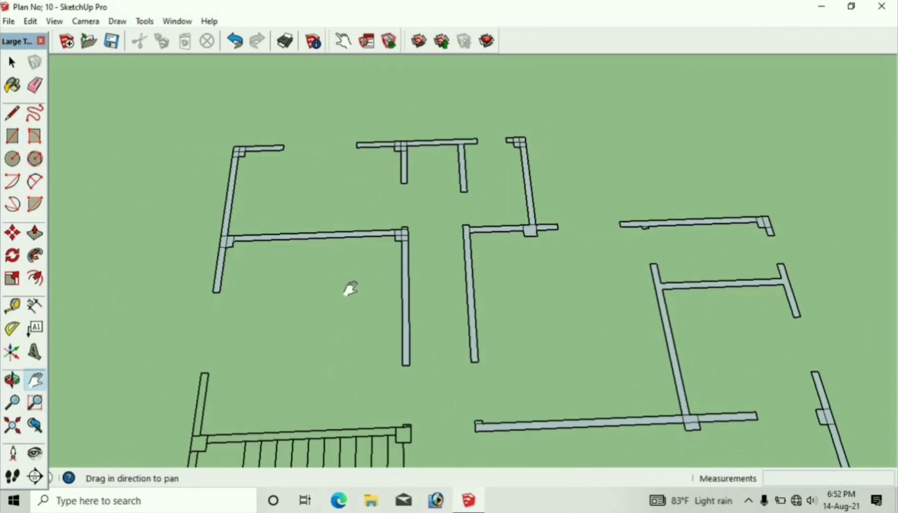
{"action": "left_click_drag", "start_coordinate": [349, 289], "coordinate": [409, 101]}
{"action": "left_click", "coordinate": [13, 136]}
{"action": "scroll", "coordinate": [248, 275], "scroll_direction": "up", "scroll_amount": 1}
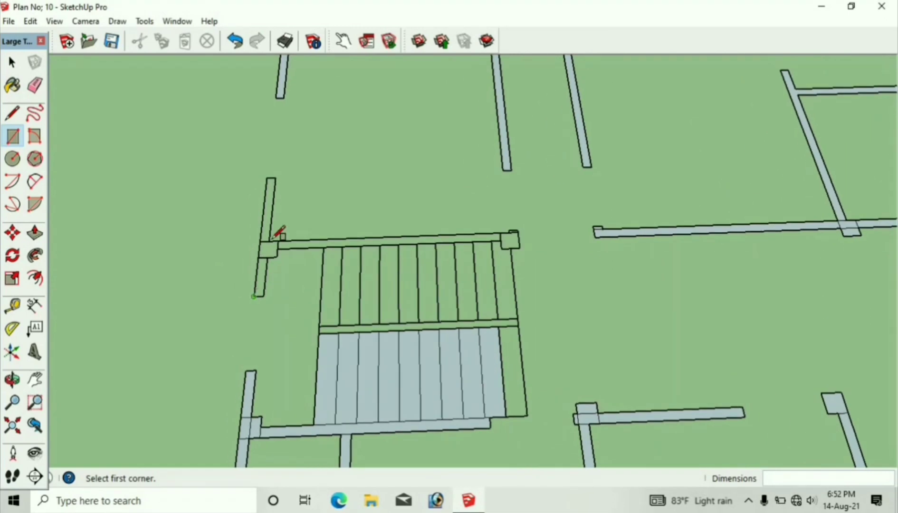
{"action": "left_click", "coordinate": [255, 296]}
{"action": "left_click", "coordinate": [276, 178]}
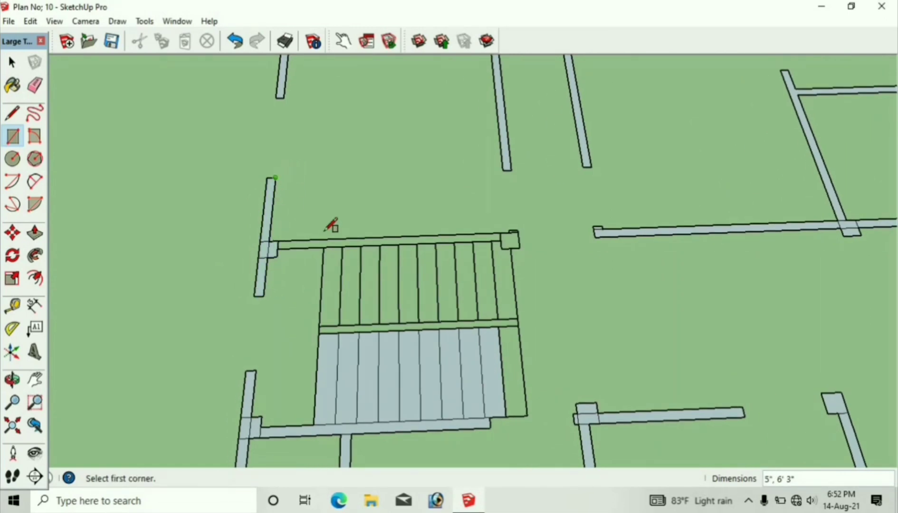
Step: Draw rectangles over the 10' 2" by 5" wall along the staircase and the small notch above its end column
{"action": "left_click", "coordinate": [279, 238]}
{"action": "scroll", "coordinate": [516, 226], "scroll_direction": "up", "scroll_amount": 2}
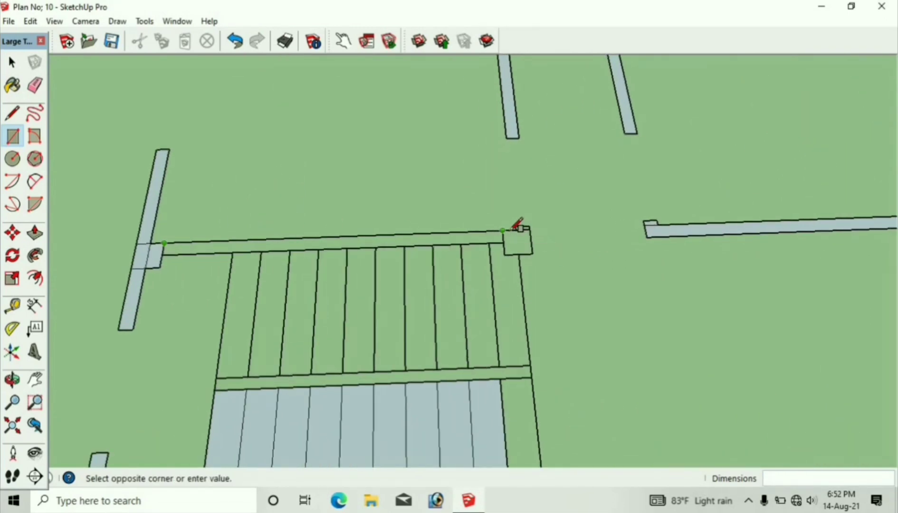
{"action": "left_click", "coordinate": [514, 237]}
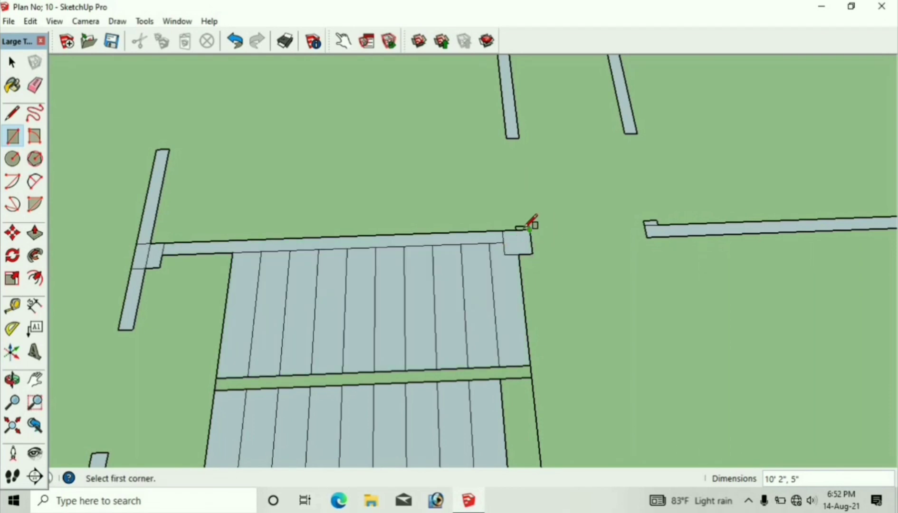
{"action": "scroll", "coordinate": [530, 226], "scroll_direction": "up", "scroll_amount": 2}
{"action": "left_click", "coordinate": [516, 230]}
{"action": "left_click", "coordinate": [535, 222]}
Step: Fill the circle at the plot's front corner by drawing a line about 1' long across it and erasing that line
{"action": "scroll", "coordinate": [537, 223], "scroll_direction": "down", "scroll_amount": 6}
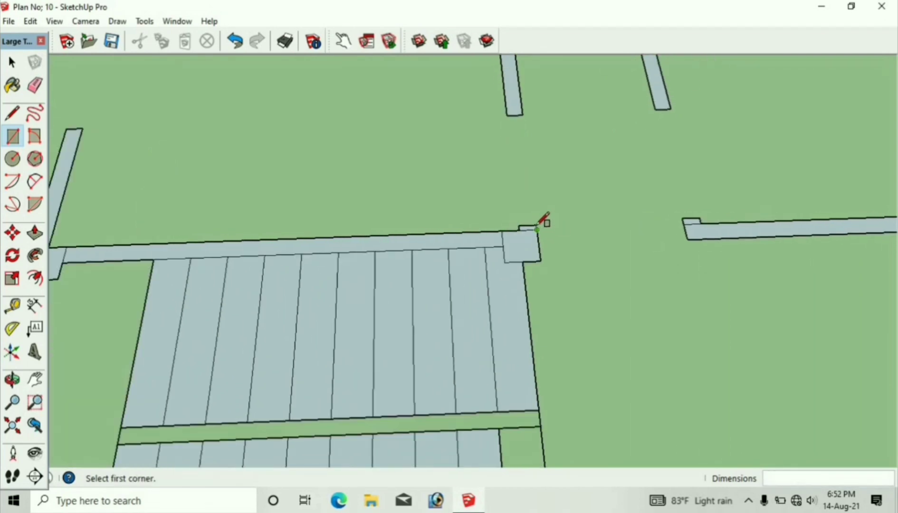
{"action": "left_click", "coordinate": [36, 380]}
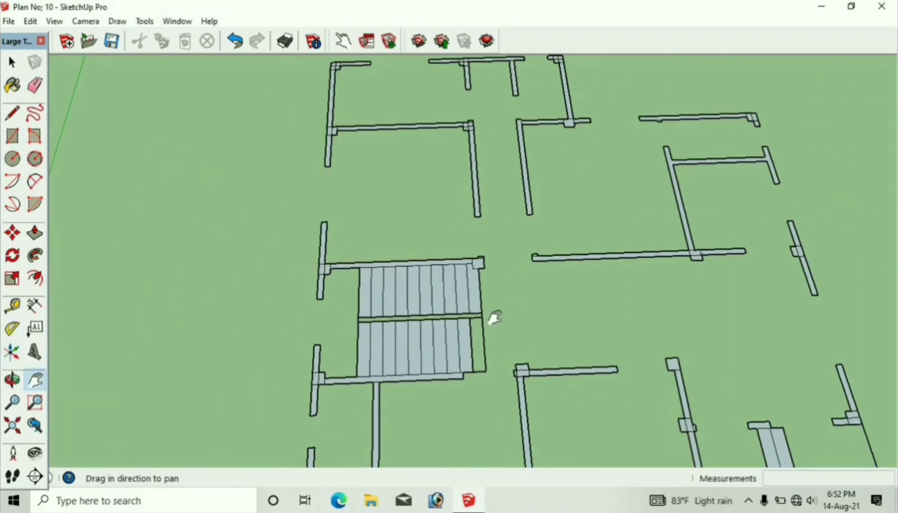
{"action": "left_click_drag", "start_coordinate": [491, 317], "coordinate": [391, 104]}
{"action": "left_click_drag", "start_coordinate": [397, 165], "coordinate": [221, 98]}
{"action": "scroll", "coordinate": [561, 364], "scroll_direction": "up", "scroll_amount": 4}
{"action": "scroll", "coordinate": [561, 363], "scroll_direction": "up", "scroll_amount": 4}
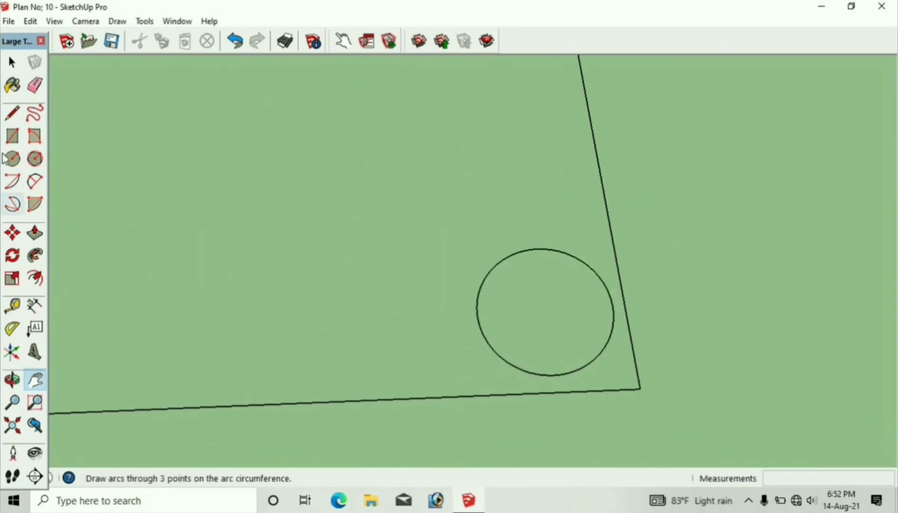
{"action": "left_click", "coordinate": [13, 113]}
{"action": "left_click", "coordinate": [479, 325]}
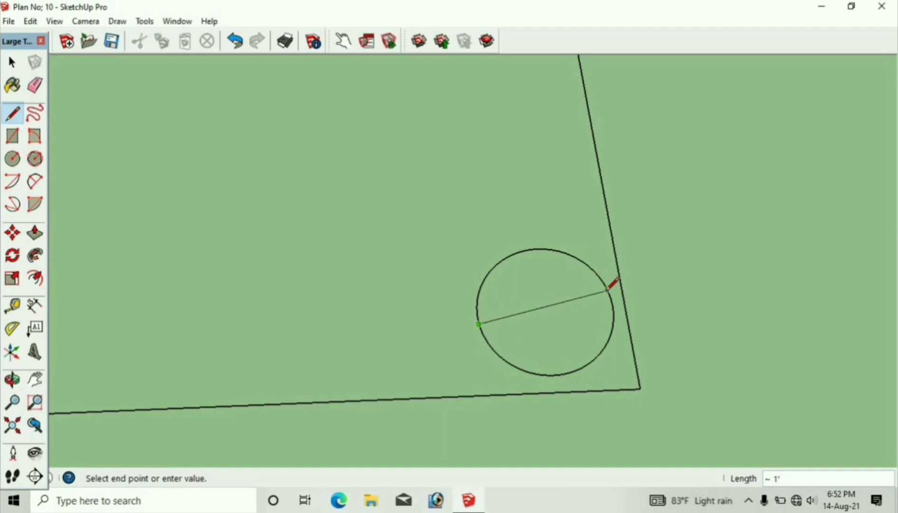
{"action": "left_click", "coordinate": [608, 290]}
{"action": "left_click", "coordinate": [34, 85]}
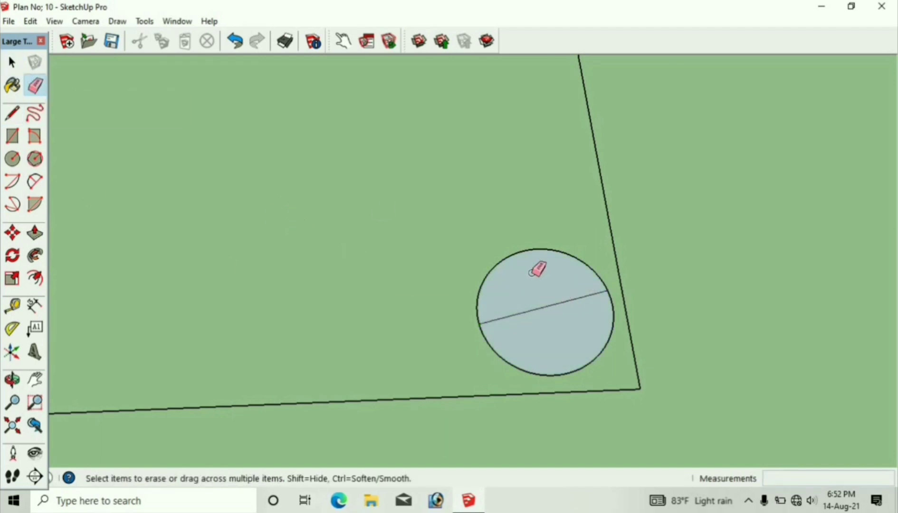
{"action": "left_click", "coordinate": [538, 306]}
Step: Erase the inner dividing lines in the boundary wall's corner column behind the circle
{"action": "scroll", "coordinate": [542, 314], "scroll_direction": "down", "scroll_amount": 5}
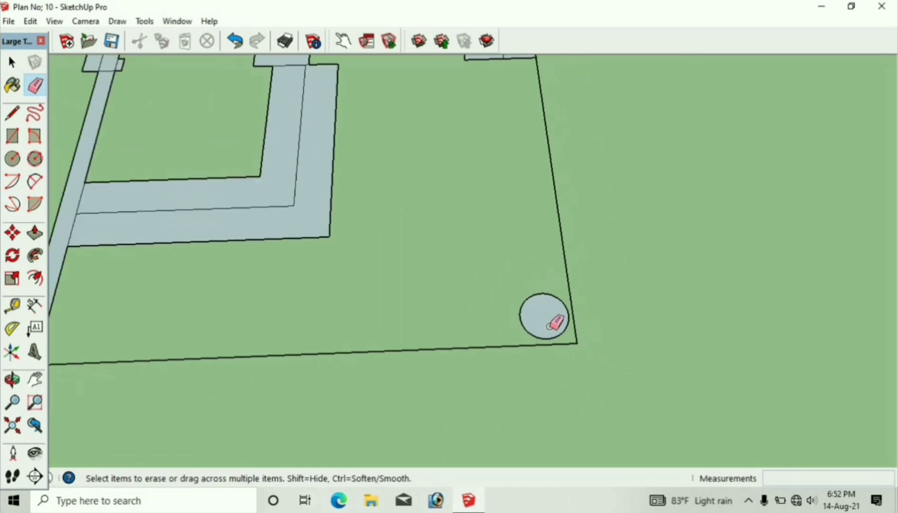
{"action": "scroll", "coordinate": [527, 85], "scroll_direction": "up", "scroll_amount": 4}
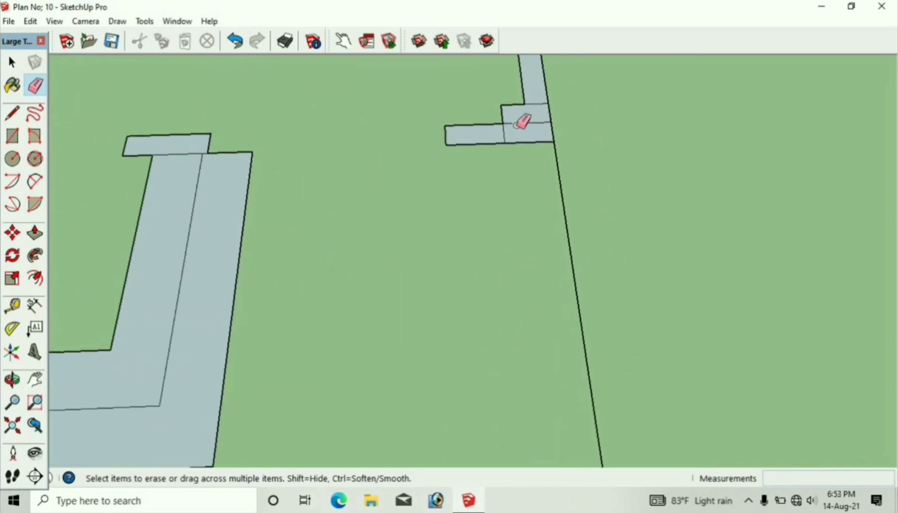
{"action": "scroll", "coordinate": [533, 112], "scroll_direction": "down", "scroll_amount": 5}
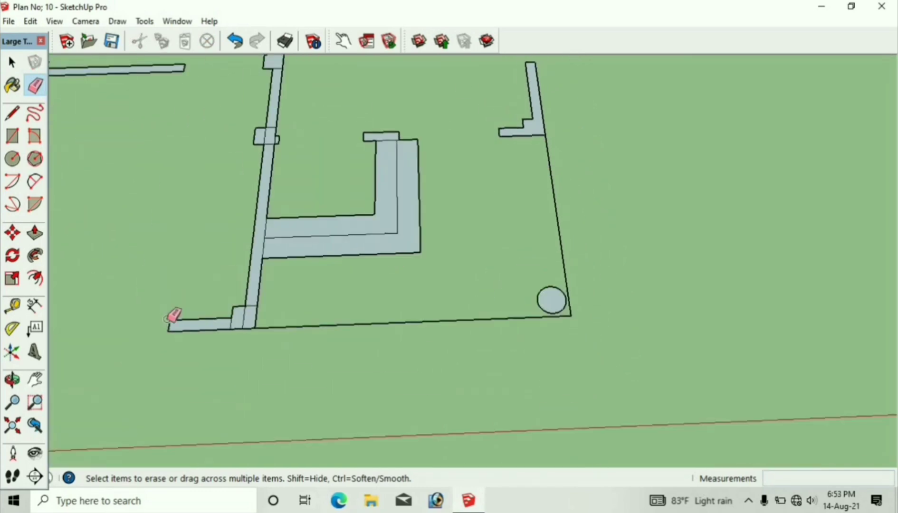
Step: Erase the inner dividing lines in the front corner column of the wall adjoining the L-shaped strip
{"action": "left_click", "coordinate": [34, 379]}
{"action": "left_click_drag", "start_coordinate": [312, 324], "coordinate": [434, 385]}
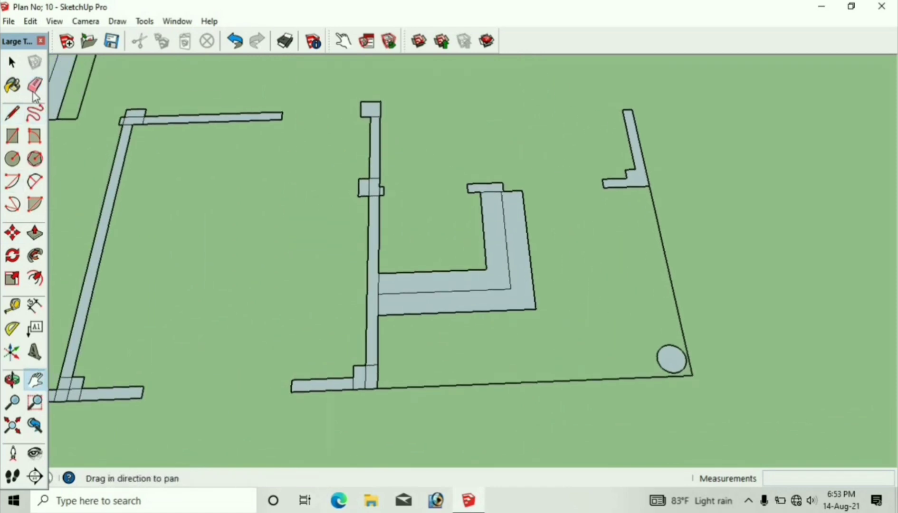
{"action": "key", "text": "e"}
{"action": "scroll", "coordinate": [373, 371], "scroll_direction": "up", "scroll_amount": 2}
{"action": "scroll", "coordinate": [367, 374], "scroll_direction": "up", "scroll_amount": 1}
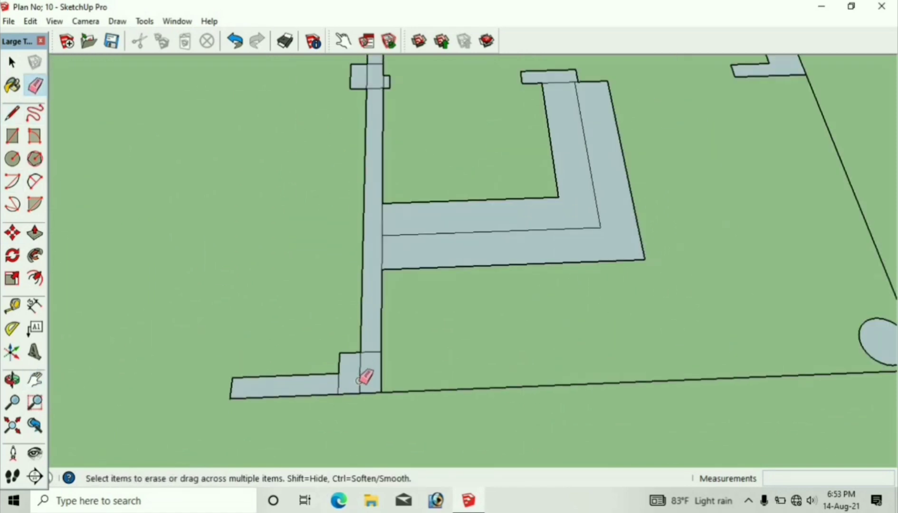
{"action": "left_click", "coordinate": [359, 380]}
Step: Erase the dividing lines in the middle column, its small projection and the rear end column of the same wall
{"action": "scroll", "coordinate": [356, 309], "scroll_direction": "down", "scroll_amount": 2}
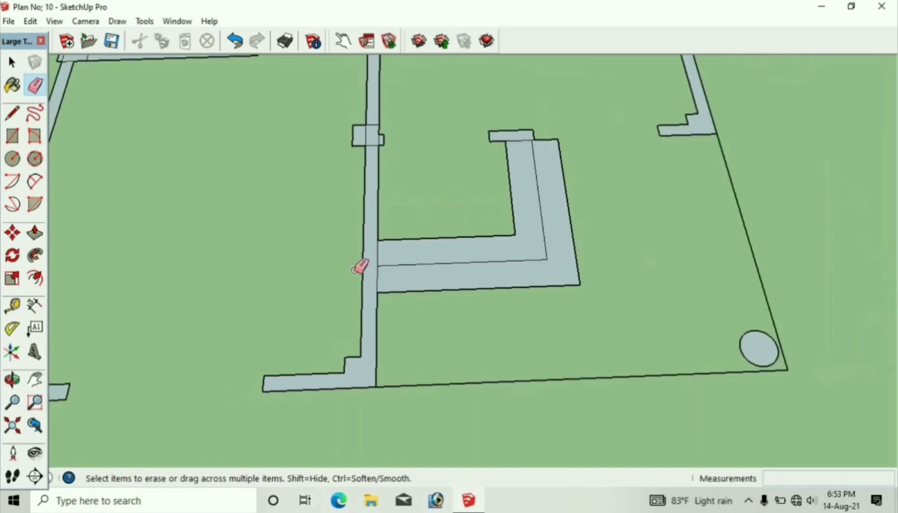
{"action": "scroll", "coordinate": [369, 144], "scroll_direction": "up", "scroll_amount": 3}
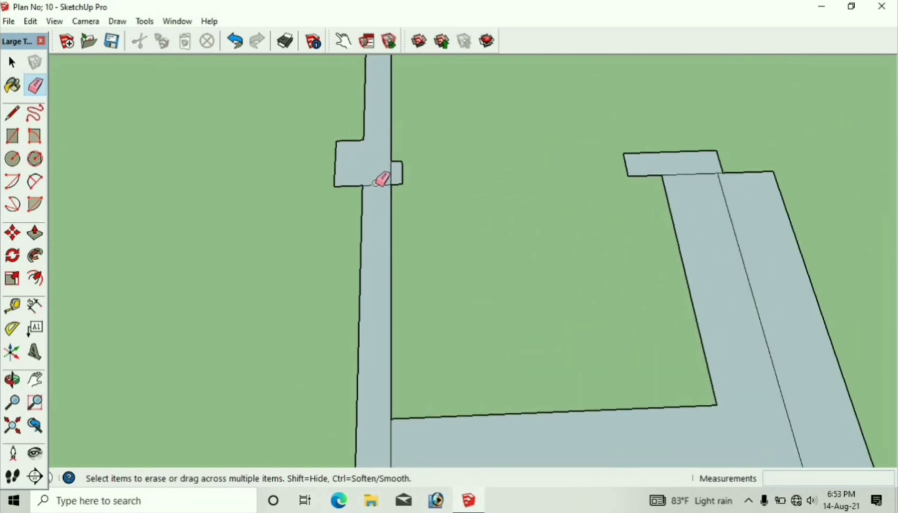
{"action": "scroll", "coordinate": [391, 181], "scroll_direction": "down", "scroll_amount": 3}
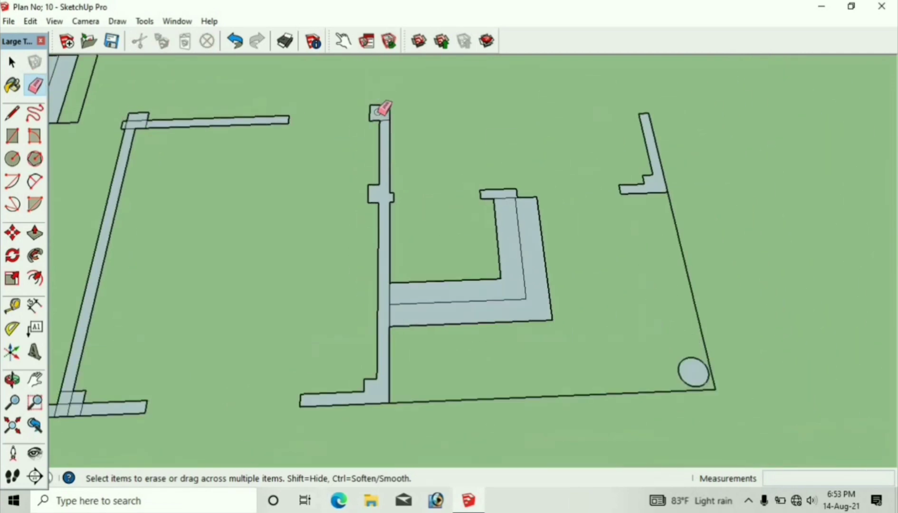
{"action": "scroll", "coordinate": [387, 118], "scroll_direction": "up", "scroll_amount": 3}
{"action": "left_click", "coordinate": [391, 142]}
Step: Erase the inner lines in the column where the front room's opposite side wall meets the front wall
{"action": "scroll", "coordinate": [395, 155], "scroll_direction": "down", "scroll_amount": 4}
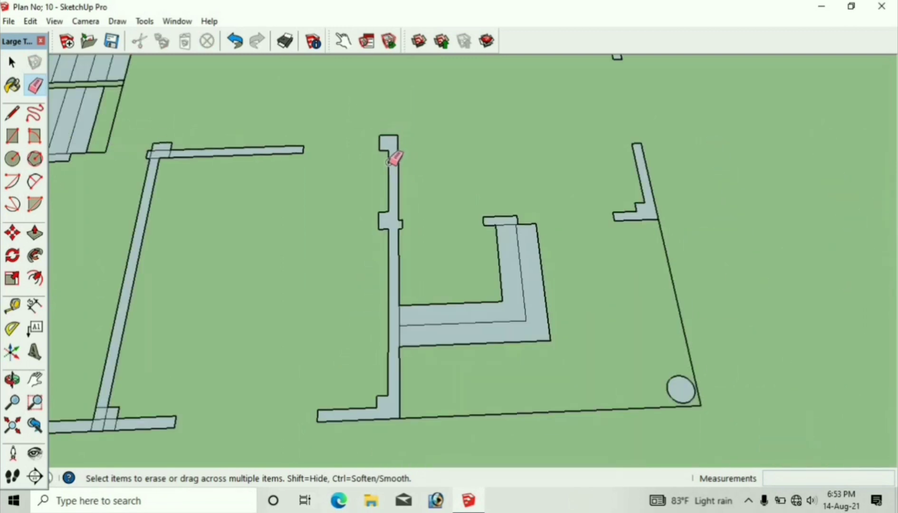
{"action": "scroll", "coordinate": [186, 353], "scroll_direction": "up", "scroll_amount": 4}
{"action": "scroll", "coordinate": [187, 354], "scroll_direction": "up", "scroll_amount": 1}
{"action": "left_click_drag", "start_coordinate": [199, 343], "coordinate": [185, 318]}
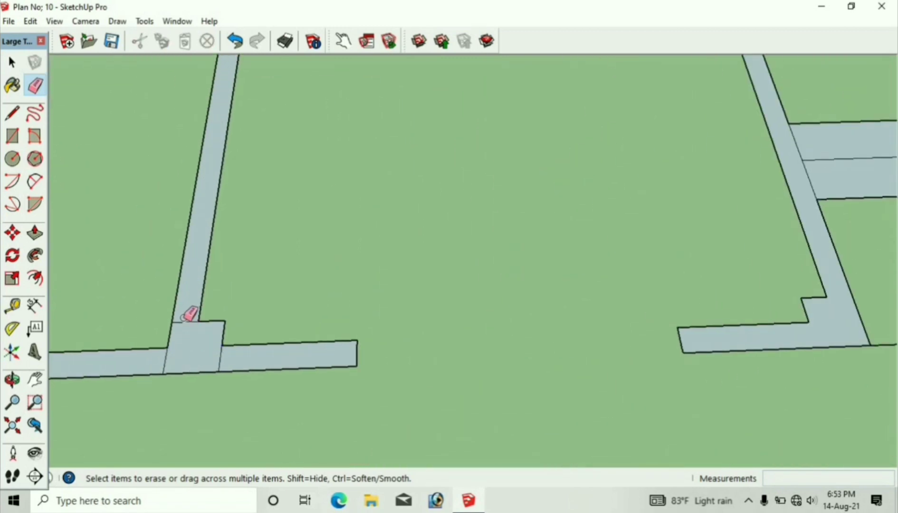
{"action": "left_click", "coordinate": [165, 357]}
{"action": "left_click", "coordinate": [188, 321]}
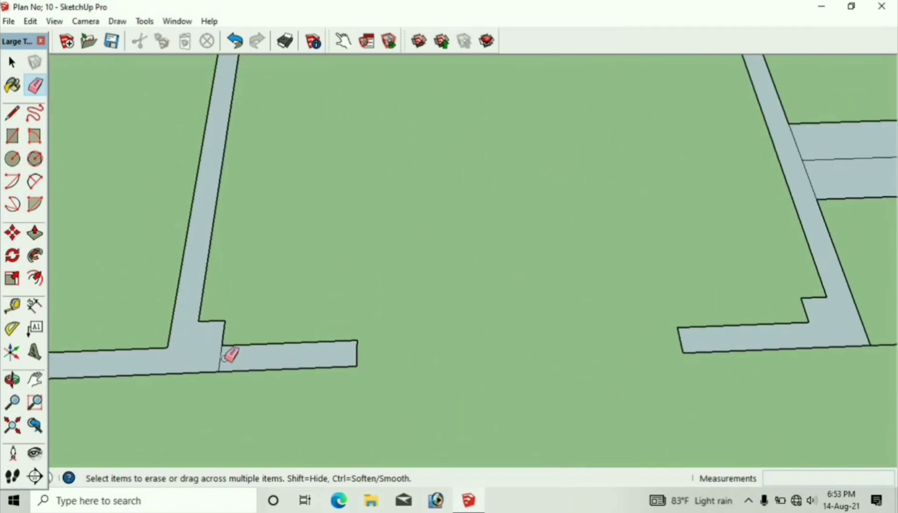
Step: Erase the remaining inner lines in the front room's rear corner column near the staircase
{"action": "scroll", "coordinate": [229, 352], "scroll_direction": "down", "scroll_amount": 4}
{"action": "scroll", "coordinate": [255, 147], "scroll_direction": "down", "scroll_amount": 1}
{"action": "scroll", "coordinate": [239, 158], "scroll_direction": "up", "scroll_amount": 5}
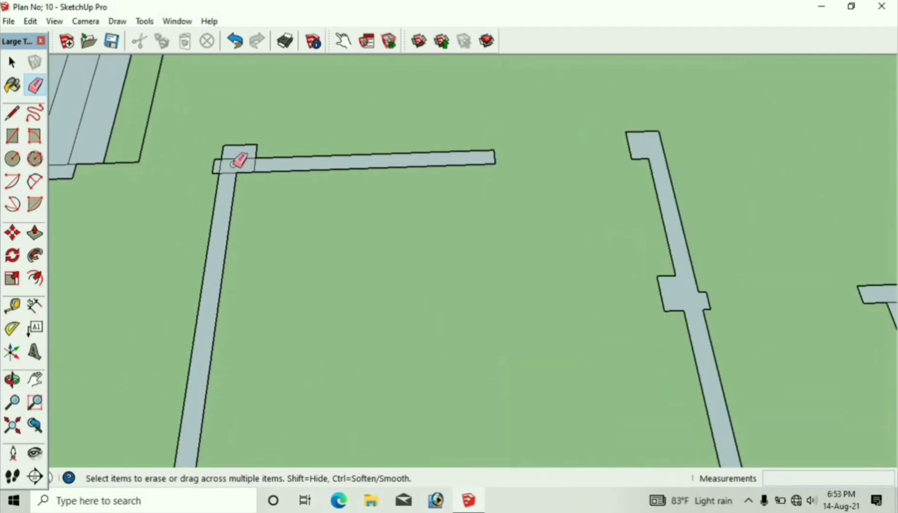
{"action": "mouse_move", "coordinate": [237, 157]}
{"action": "left_mouse_down"}
{"action": "mouse_move", "coordinate": [228, 182]}
{"action": "mouse_move", "coordinate": [230, 175]}
{"action": "left_mouse_up"}
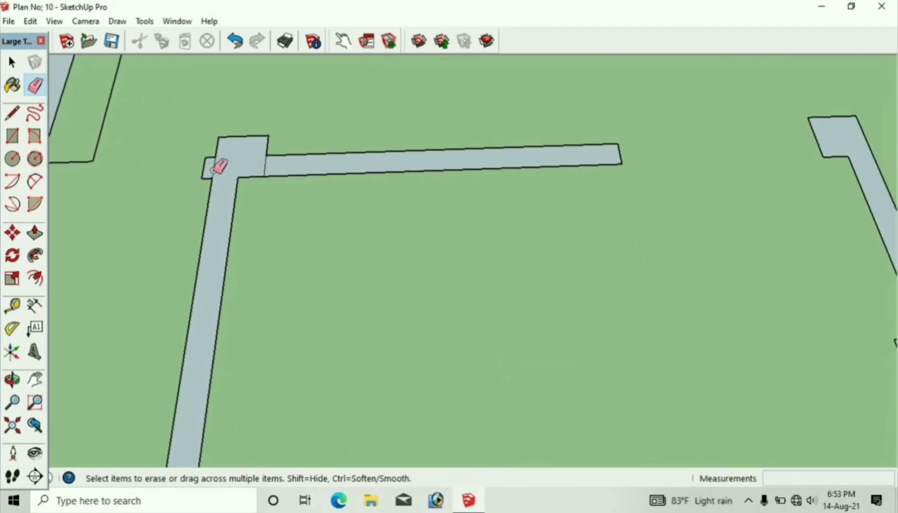
{"action": "scroll", "coordinate": [323, 174], "scroll_direction": "down", "scroll_amount": 5}
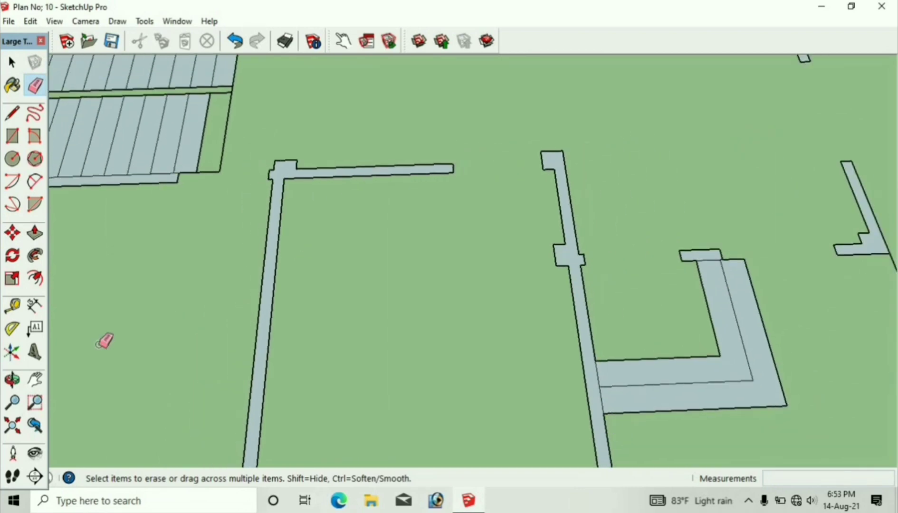
Step: Erase the inner dividing lines in the front room's outer corner column and where its side wall meets the staircase's front wall
{"action": "left_click", "coordinate": [34, 379]}
{"action": "left_click_drag", "start_coordinate": [459, 222], "coordinate": [636, 241]}
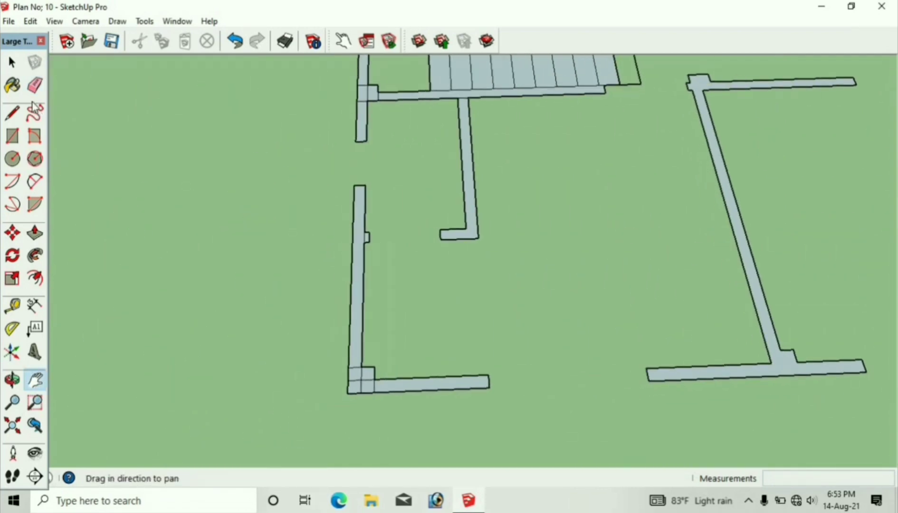
{"action": "left_click", "coordinate": [35, 85]}
{"action": "scroll", "coordinate": [361, 381], "scroll_direction": "up", "scroll_amount": 2}
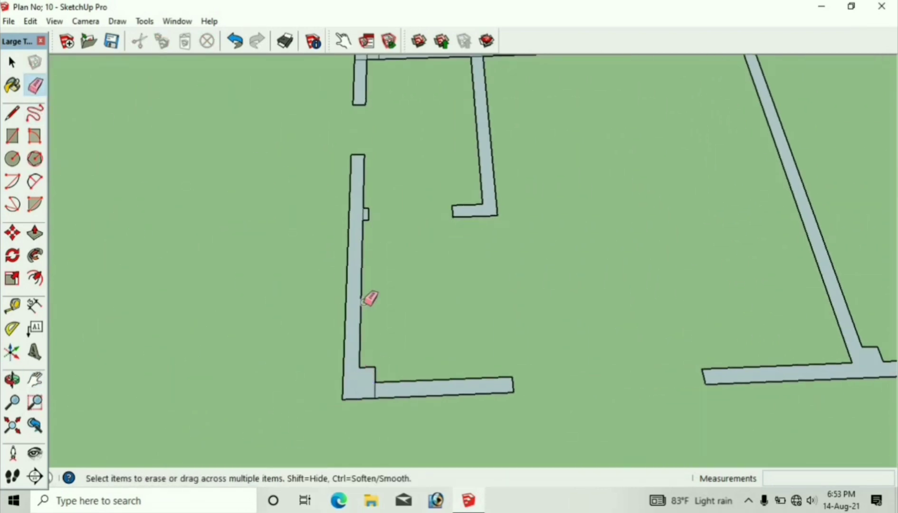
{"action": "scroll", "coordinate": [363, 208], "scroll_direction": "up", "scroll_amount": 2}
{"action": "scroll", "coordinate": [421, 251], "scroll_direction": "down", "scroll_amount": 2}
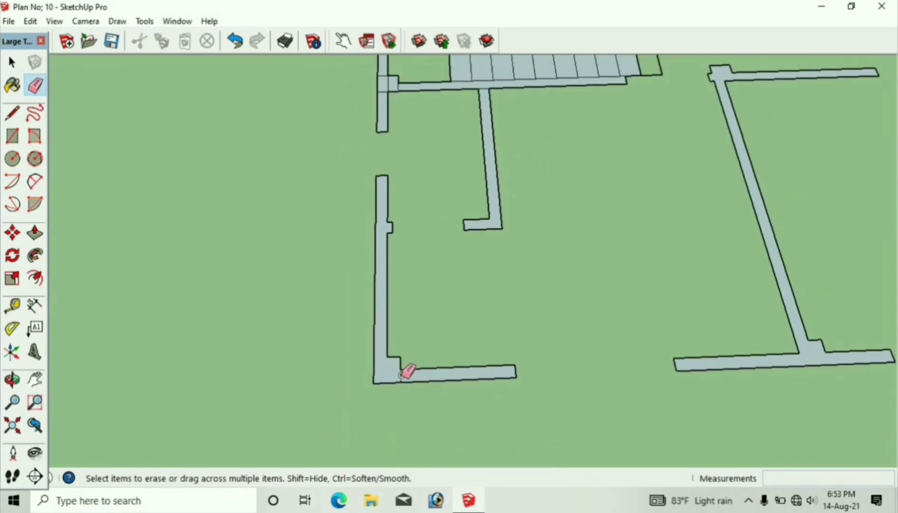
{"action": "scroll", "coordinate": [374, 64], "scroll_direction": "up", "scroll_amount": 2}
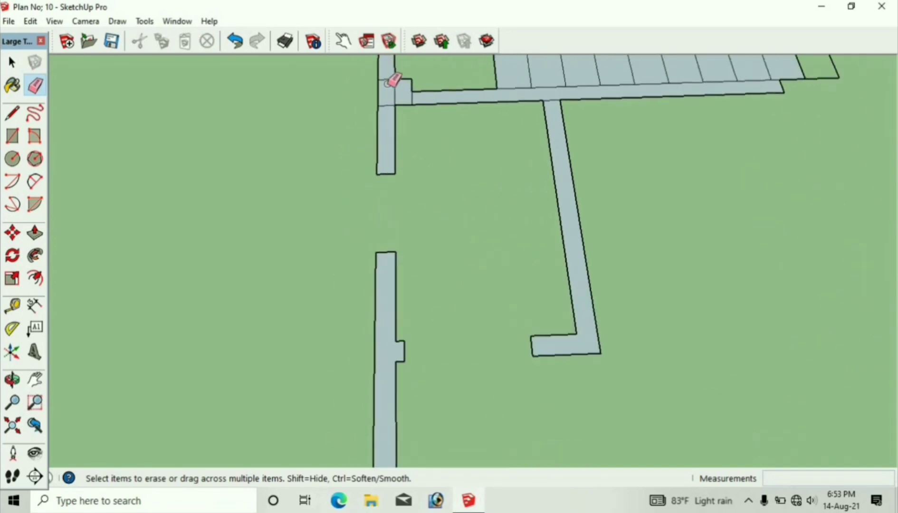
{"action": "left_click", "coordinate": [390, 111]}
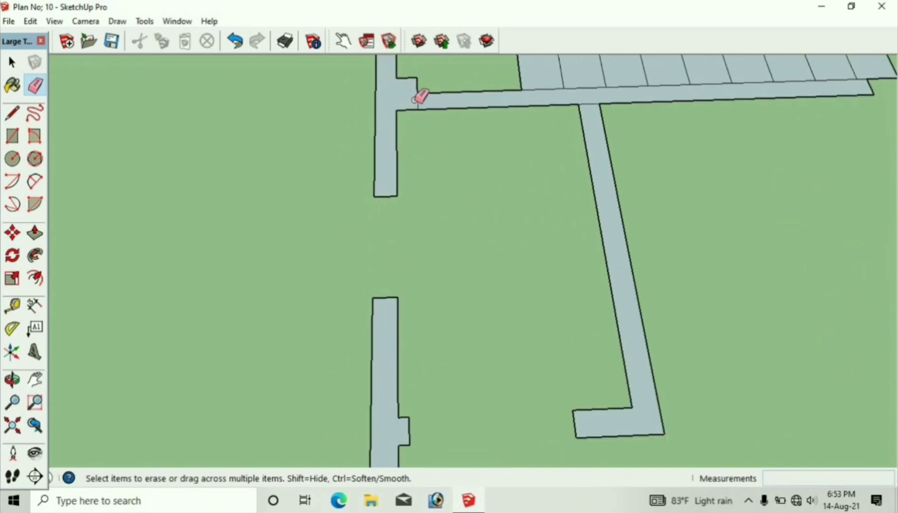
Step: Erase the inner dividing lines at both ends of the wall behind the staircase, at the outer wall junction and the end column
{"action": "left_click", "coordinate": [35, 380]}
{"action": "mouse_move", "coordinate": [654, 240]}
{"action": "left_mouse_down"}
{"action": "mouse_move", "coordinate": [417, 397]}
{"action": "mouse_move", "coordinate": [425, 440]}
{"action": "left_mouse_up"}
{"action": "mouse_move", "coordinate": [458, 69]}
{"action": "left_mouse_down"}
{"action": "mouse_move", "coordinate": [479, 162]}
{"action": "mouse_move", "coordinate": [485, 276]}
{"action": "left_mouse_up"}
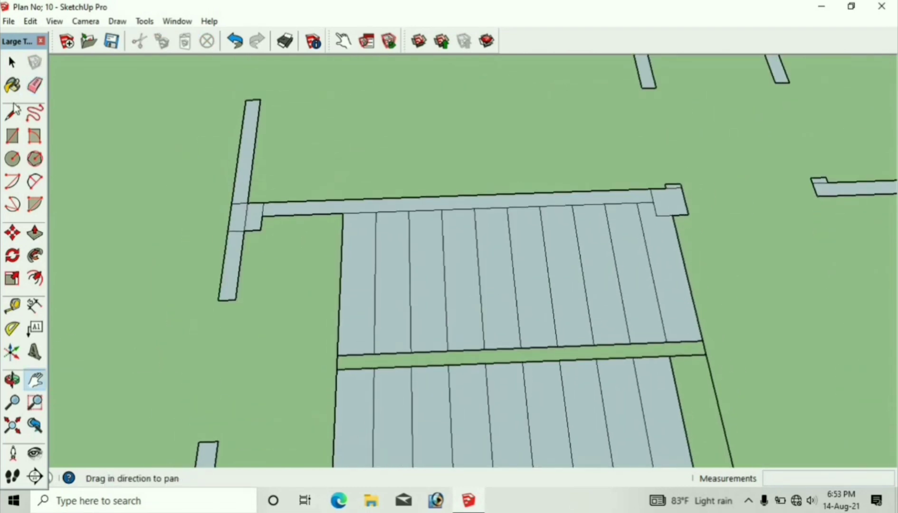
{"action": "left_click", "coordinate": [35, 86]}
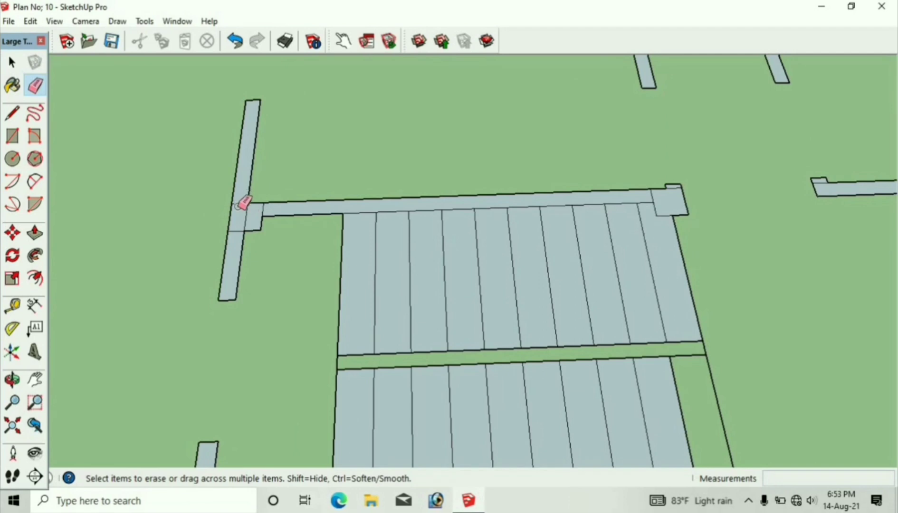
{"action": "left_click", "coordinate": [262, 210]}
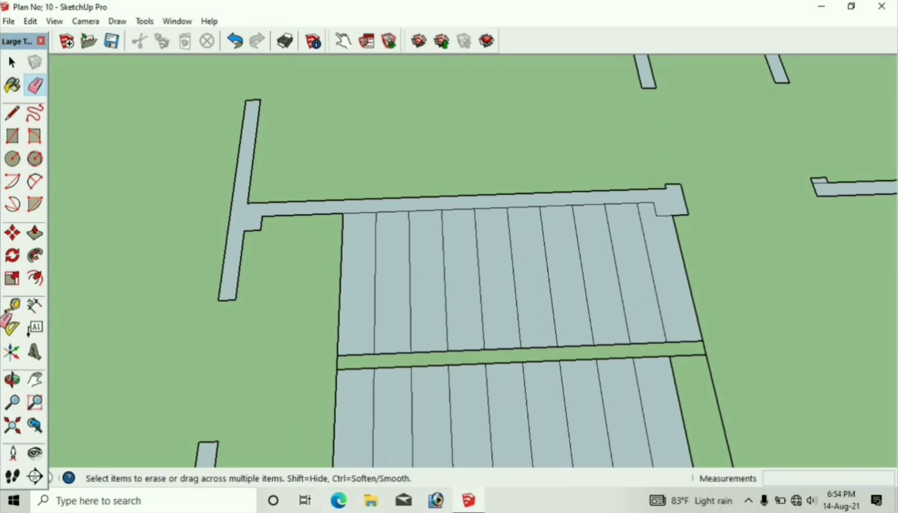
Step: Erase the inner dividing lines where the next room's cross wall meets the outer side wall
{"action": "left_click", "coordinate": [35, 381]}
{"action": "mouse_move", "coordinate": [459, 183]}
{"action": "left_mouse_down"}
{"action": "mouse_move", "coordinate": [410, 341]}
{"action": "mouse_move", "coordinate": [459, 323]}
{"action": "left_mouse_up"}
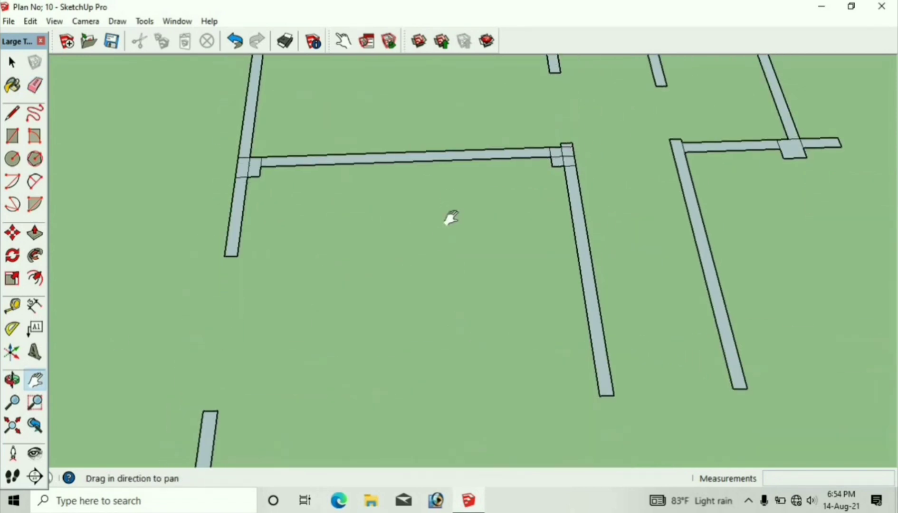
{"action": "left_click_drag", "start_coordinate": [451, 217], "coordinate": [455, 242]}
{"action": "left_click", "coordinate": [34, 85]}
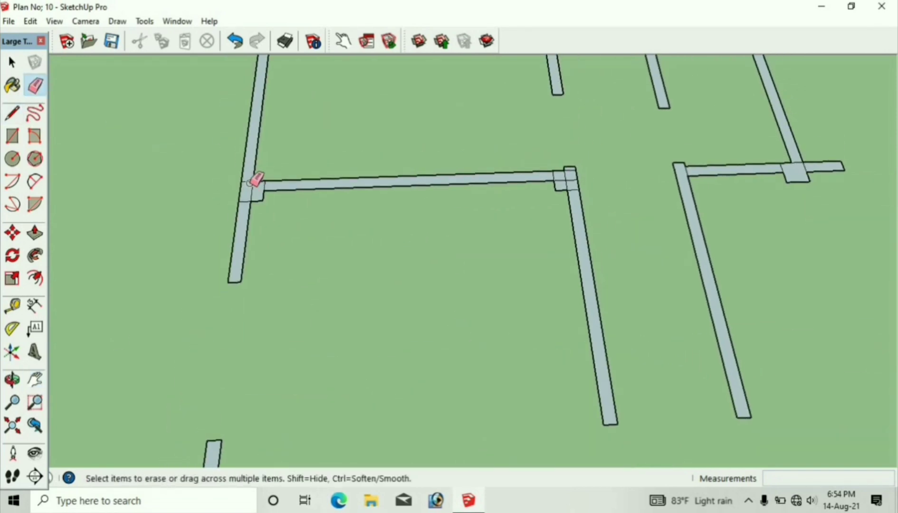
{"action": "left_click", "coordinate": [252, 190]}
{"action": "left_click", "coordinate": [245, 201]}
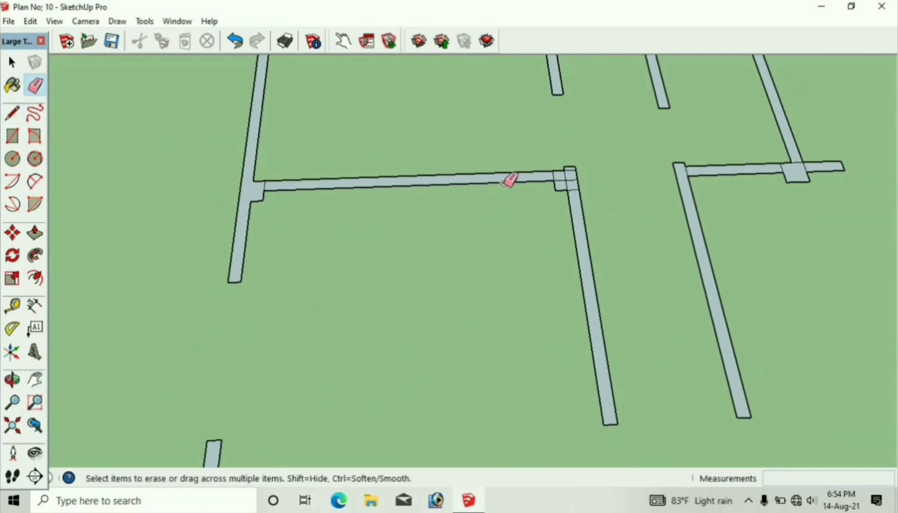
Step: Erase the inner lines in the corner column at the cross wall's other end and the leftover line at the outer wall junction
{"action": "scroll", "coordinate": [558, 173], "scroll_direction": "up", "scroll_amount": 3}
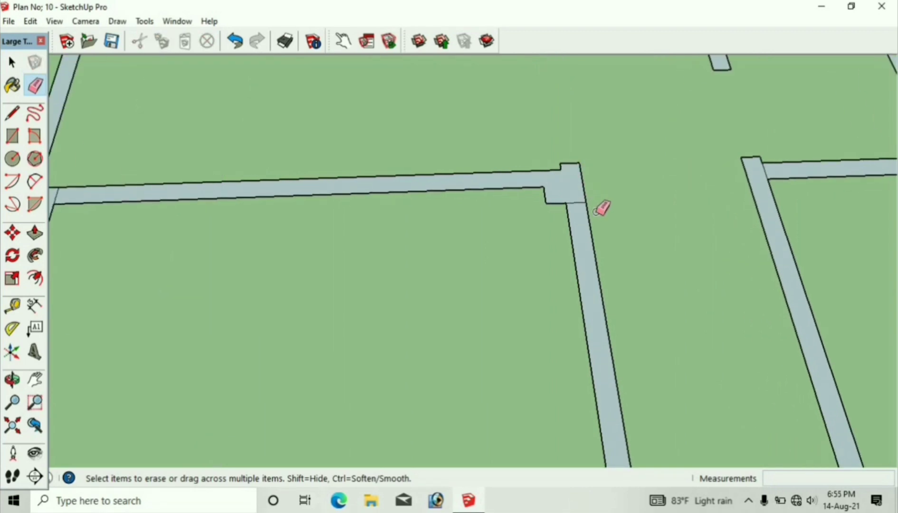
{"action": "left_click", "coordinate": [34, 380]}
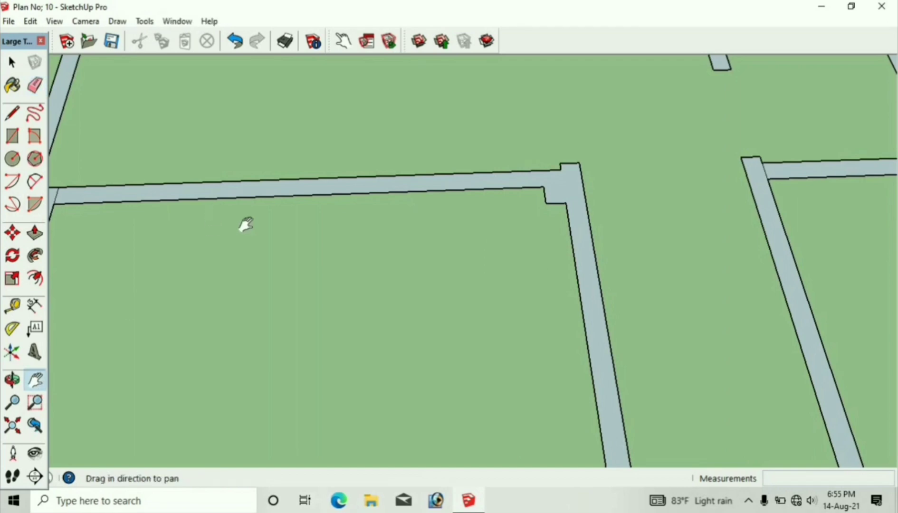
{"action": "left_click_drag", "start_coordinate": [467, 161], "coordinate": [248, 249]}
{"action": "left_click", "coordinate": [35, 85]}
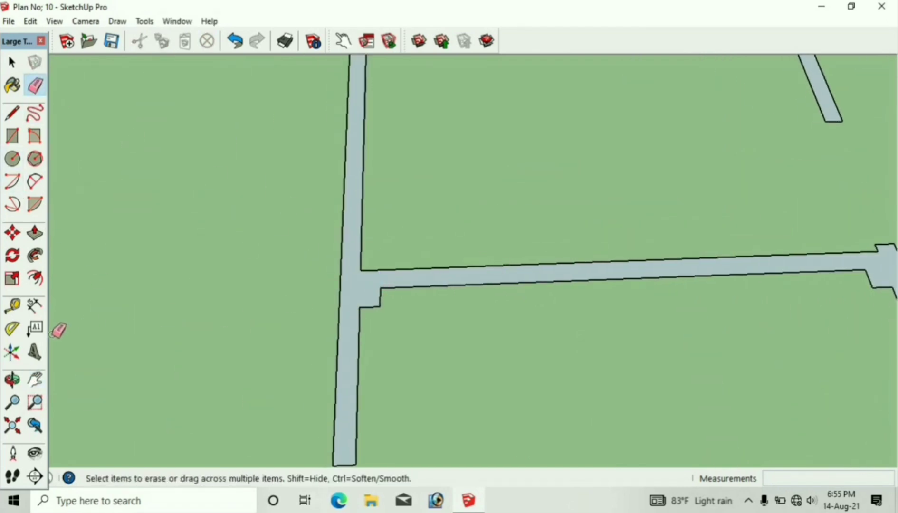
Step: Erase the inner dividing lines in the rear room's outer corner column
{"action": "left_click", "coordinate": [35, 380]}
{"action": "scroll", "coordinate": [446, 233], "scroll_direction": "down", "scroll_amount": 2}
{"action": "scroll", "coordinate": [403, 327], "scroll_direction": "down", "scroll_amount": 2}
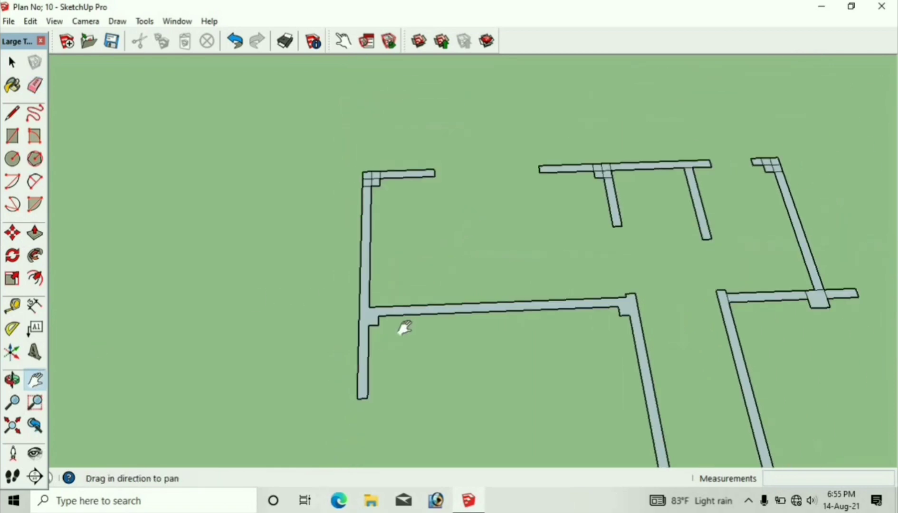
{"action": "scroll", "coordinate": [325, 231], "scroll_direction": "up", "scroll_amount": 5}
{"action": "left_click", "coordinate": [36, 85]}
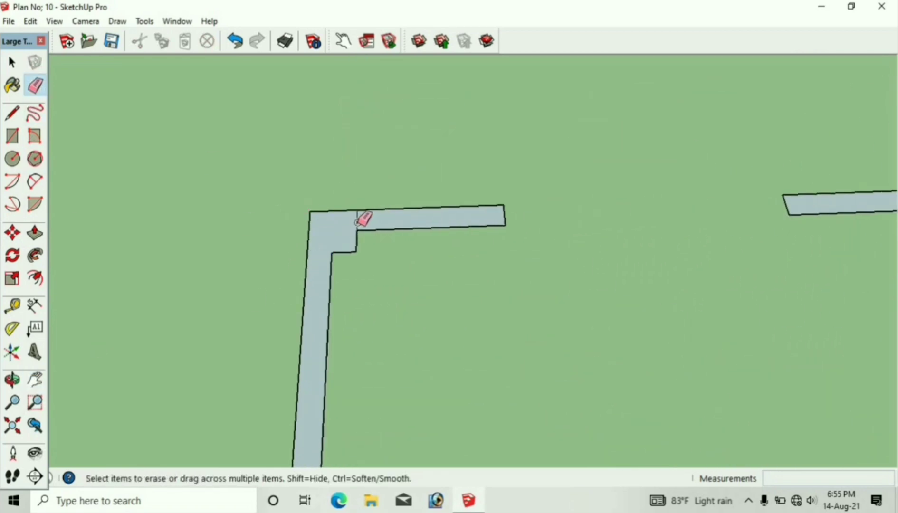
Step: Erase the dividing lines at the rear wall's two partition junctions and in the stepped corner column beyond its end
{"action": "left_click", "coordinate": [35, 380]}
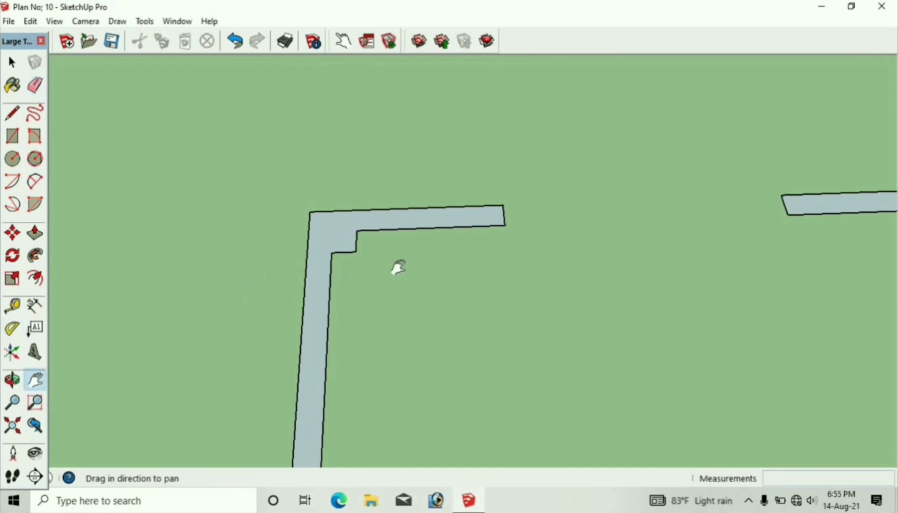
{"action": "left_click_drag", "start_coordinate": [515, 260], "coordinate": [234, 223]}
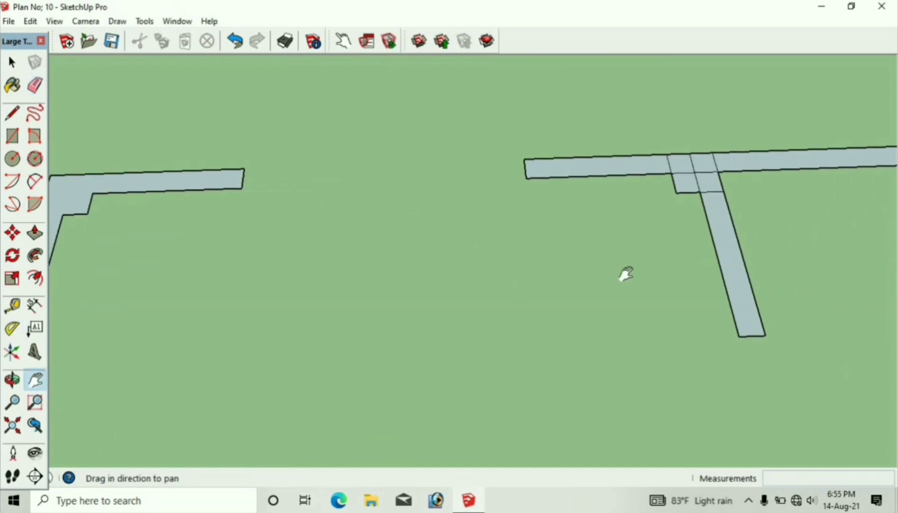
{"action": "left_click_drag", "start_coordinate": [626, 274], "coordinate": [439, 314]}
{"action": "left_click", "coordinate": [35, 85]}
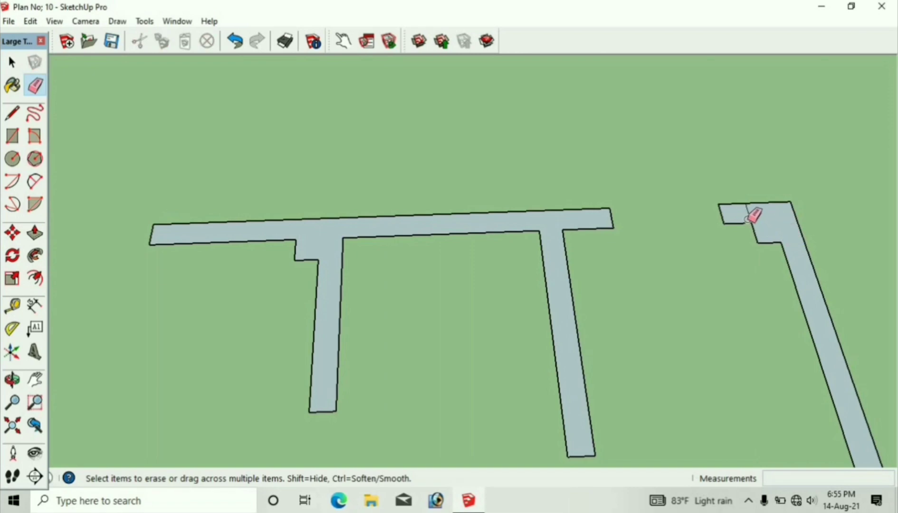
Step: Erase the inner dividing lines in the column where the rear side wall crosses the middle room's wall
{"action": "scroll", "coordinate": [618, 233], "scroll_direction": "down", "scroll_amount": 3}
{"action": "left_click", "coordinate": [35, 380]}
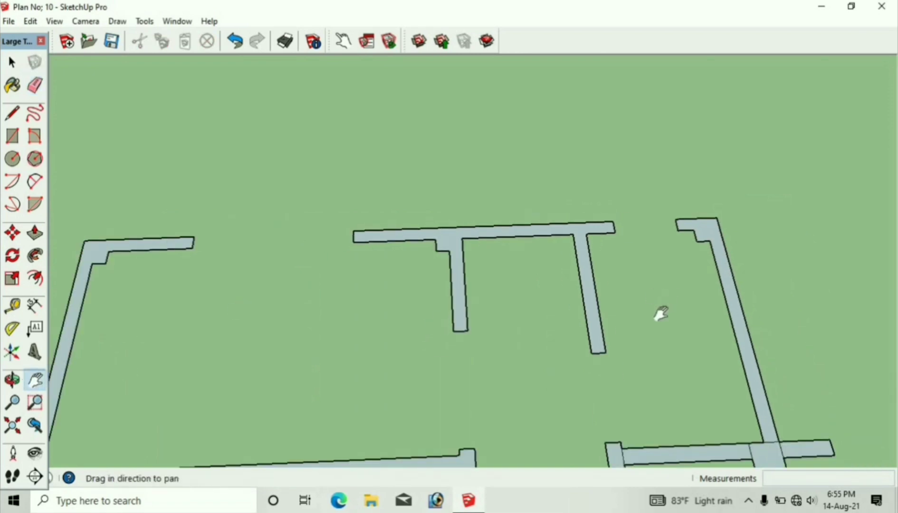
{"action": "left_click_drag", "start_coordinate": [660, 315], "coordinate": [116, 129]}
{"action": "left_click", "coordinate": [35, 86]}
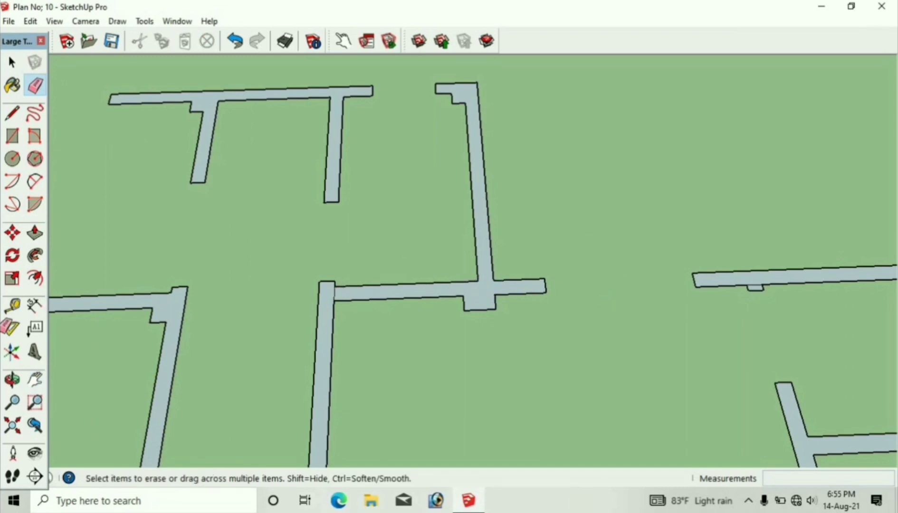
Step: Erase the leftover dividing line in the corner at the other end of the middle room's wall
{"action": "left_click", "coordinate": [35, 380]}
{"action": "left_click_drag", "start_coordinate": [401, 317], "coordinate": [428, 262]}
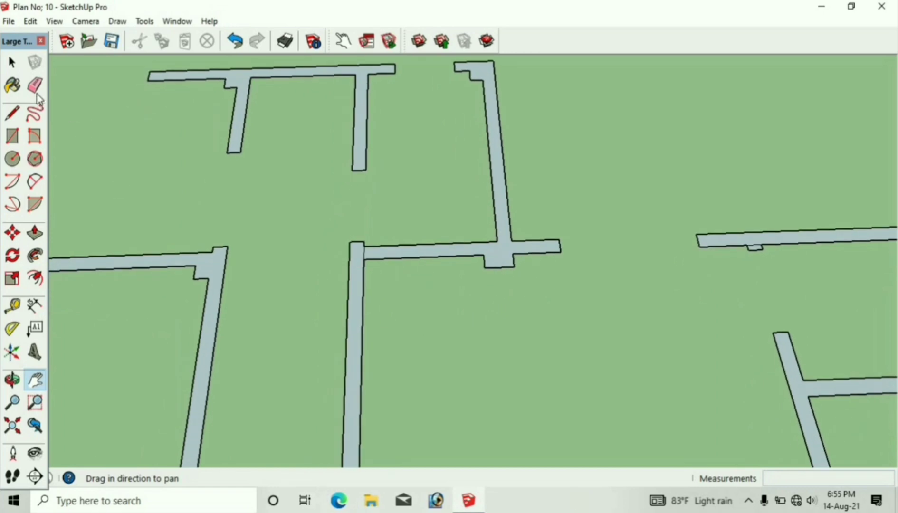
{"action": "left_click", "coordinate": [35, 87]}
{"action": "scroll", "coordinate": [366, 252], "scroll_direction": "up", "scroll_amount": 3}
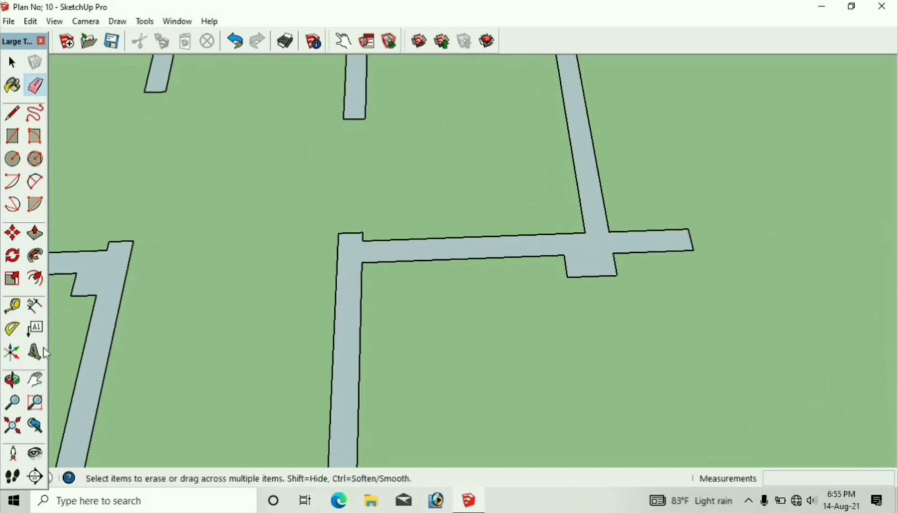
Step: Erase the inner lines in the far room's rear wall, in its corner column and at its small projection
{"action": "left_click", "coordinate": [35, 380]}
{"action": "left_click_drag", "start_coordinate": [425, 331], "coordinate": [393, 261]}
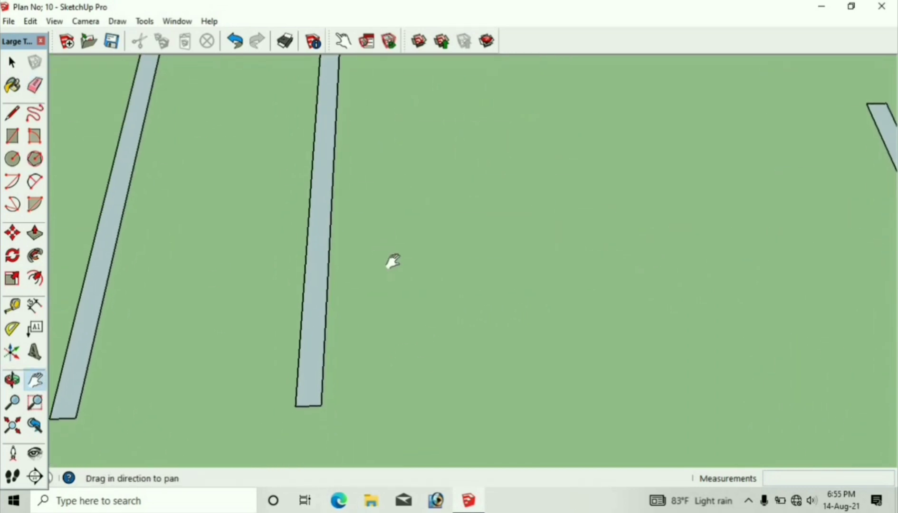
{"action": "scroll", "coordinate": [428, 259], "scroll_direction": "down", "scroll_amount": 4}
{"action": "scroll", "coordinate": [262, 288], "scroll_direction": "up", "scroll_amount": 2}
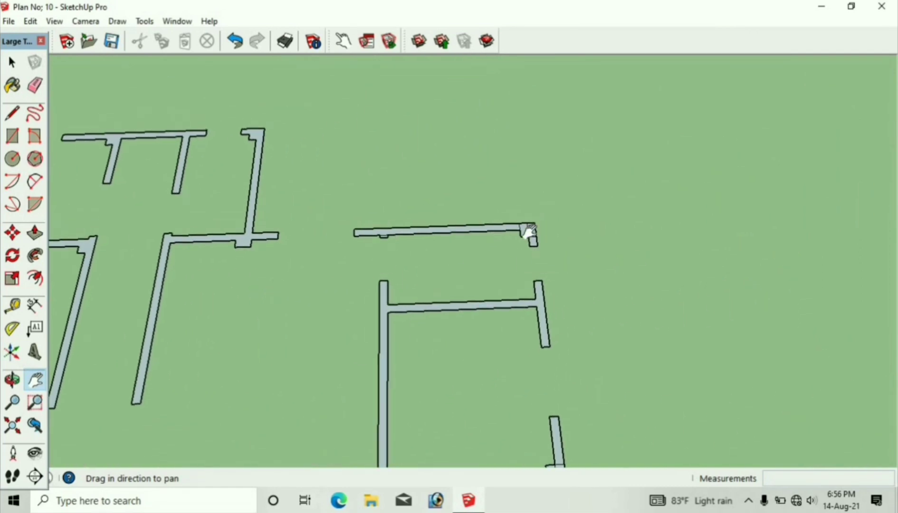
{"action": "scroll", "coordinate": [529, 231], "scroll_direction": "up", "scroll_amount": 2}
{"action": "left_click", "coordinate": [35, 86]}
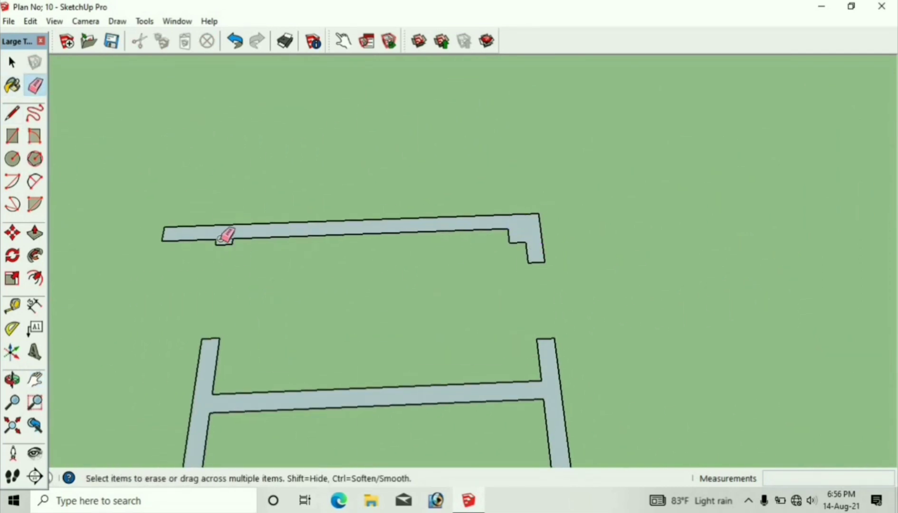
Step: Erase the inner dividing lines in the far room's front wall column and in the column of the short outer side wall
{"action": "left_click", "coordinate": [36, 380]}
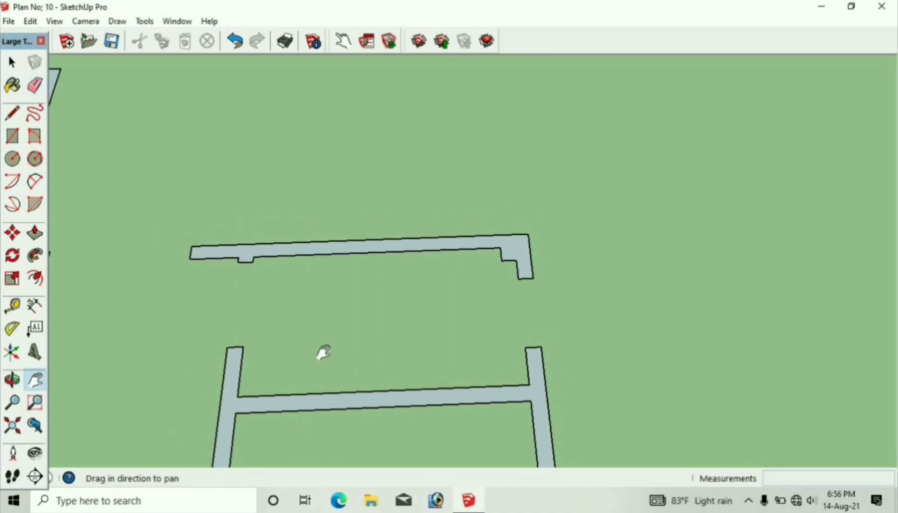
{"action": "mouse_move", "coordinate": [321, 353]}
{"action": "left_mouse_down"}
{"action": "mouse_move", "coordinate": [403, 152]}
{"action": "mouse_move", "coordinate": [454, 110]}
{"action": "left_mouse_up"}
{"action": "left_click_drag", "start_coordinate": [425, 287], "coordinate": [394, 195]}
{"action": "left_click", "coordinate": [35, 85]}
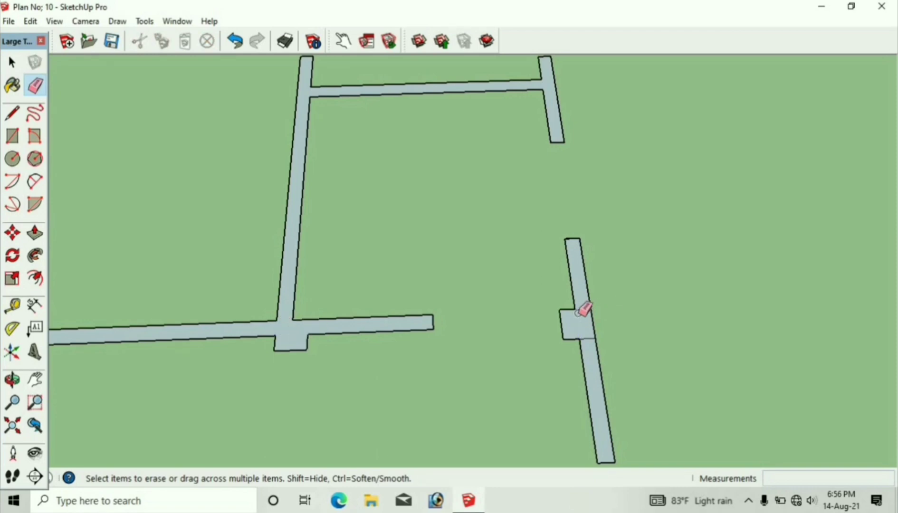
Step: Examine the cleaned wall faces across the plan for leftover dividing lines, from the L-shaped strip past the staircase to the front room
{"action": "left_click", "coordinate": [35, 380]}
{"action": "mouse_move", "coordinate": [385, 339]}
{"action": "left_mouse_down"}
{"action": "mouse_move", "coordinate": [472, 337]}
{"action": "mouse_move", "coordinate": [500, 205]}
{"action": "left_mouse_up"}
{"action": "scroll", "coordinate": [535, 303], "scroll_direction": "up", "scroll_amount": 3}
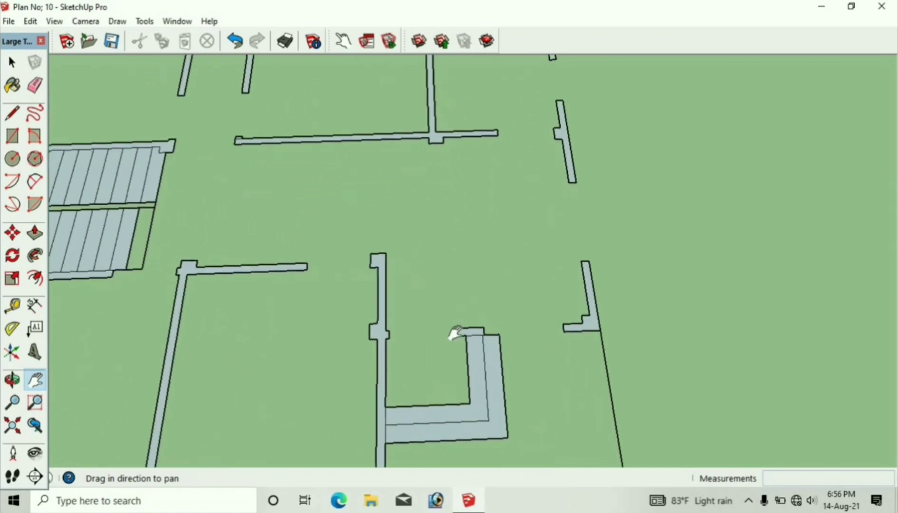
{"action": "left_click_drag", "start_coordinate": [475, 330], "coordinate": [459, 245]}
{"action": "scroll", "coordinate": [464, 256], "scroll_direction": "up", "scroll_amount": 1}
{"action": "mouse_move", "coordinate": [484, 285]}
{"action": "left_mouse_down"}
{"action": "mouse_move", "coordinate": [618, 336]}
{"action": "mouse_move", "coordinate": [588, 273]}
{"action": "mouse_move", "coordinate": [778, 161]}
{"action": "mouse_move", "coordinate": [779, 120]}
{"action": "mouse_move", "coordinate": [762, 252]}
{"action": "mouse_move", "coordinate": [706, 243]}
{"action": "mouse_move", "coordinate": [619, 246]}
{"action": "mouse_move", "coordinate": [608, 327]}
{"action": "mouse_move", "coordinate": [565, 177]}
{"action": "left_mouse_up"}
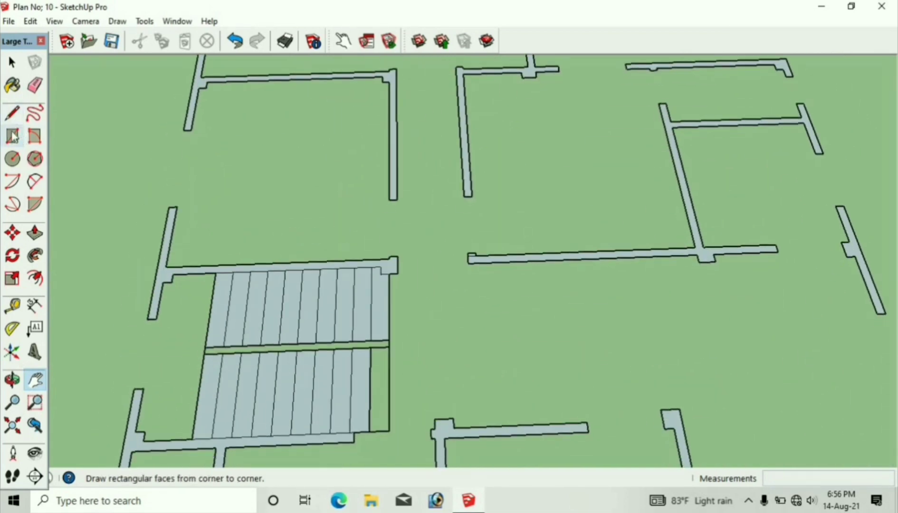
{"action": "mouse_move", "coordinate": [576, 245]}
{"action": "left_mouse_down"}
{"action": "mouse_move", "coordinate": [524, 433]}
{"action": "mouse_move", "coordinate": [562, 225]}
{"action": "mouse_move", "coordinate": [589, 233]}
{"action": "left_mouse_up"}
{"action": "mouse_move", "coordinate": [414, 298]}
{"action": "left_mouse_down"}
{"action": "mouse_move", "coordinate": [439, 132]}
{"action": "mouse_move", "coordinate": [451, 157]}
{"action": "left_mouse_up"}
{"action": "left_click_drag", "start_coordinate": [440, 414], "coordinate": [472, 298]}
{"action": "left_click_drag", "start_coordinate": [493, 255], "coordinate": [498, 295]}
Step: Extrude the front room's L-shaped outer corner wall upward by 10' with Push/Pull
{"action": "left_click", "coordinate": [31, 236]}
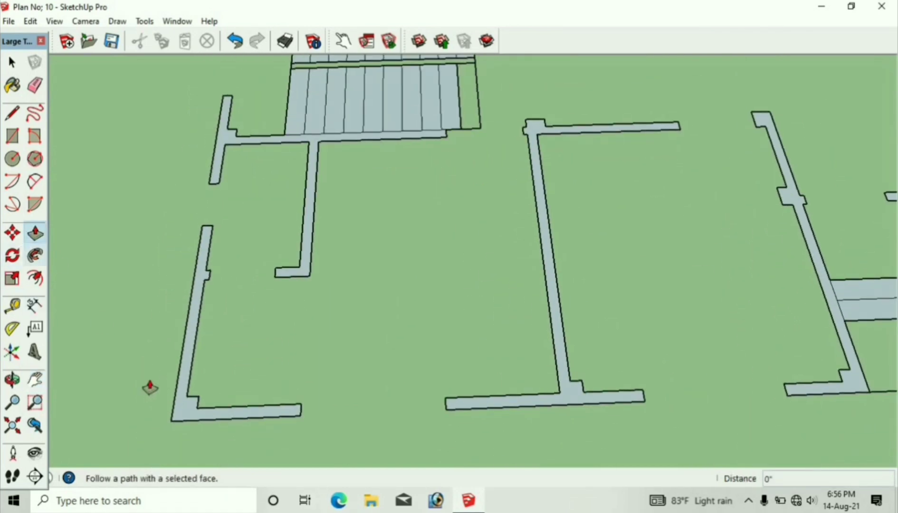
{"action": "left_click", "coordinate": [178, 417]}
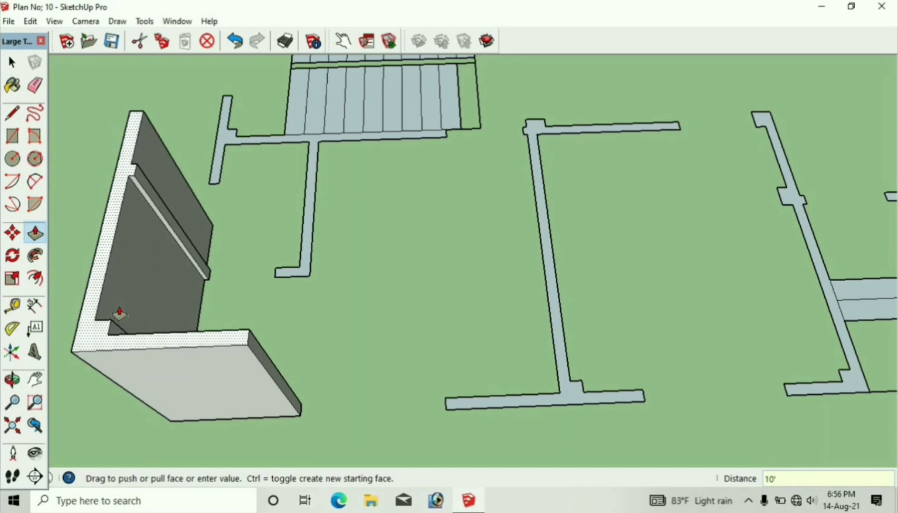
{"action": "double_click", "coordinate": [119, 314]}
Step: Extrude the long middle wall with its T-shaped front end and rear branch upward by 10' with Push/Pull
{"action": "left_click", "coordinate": [25, 237]}
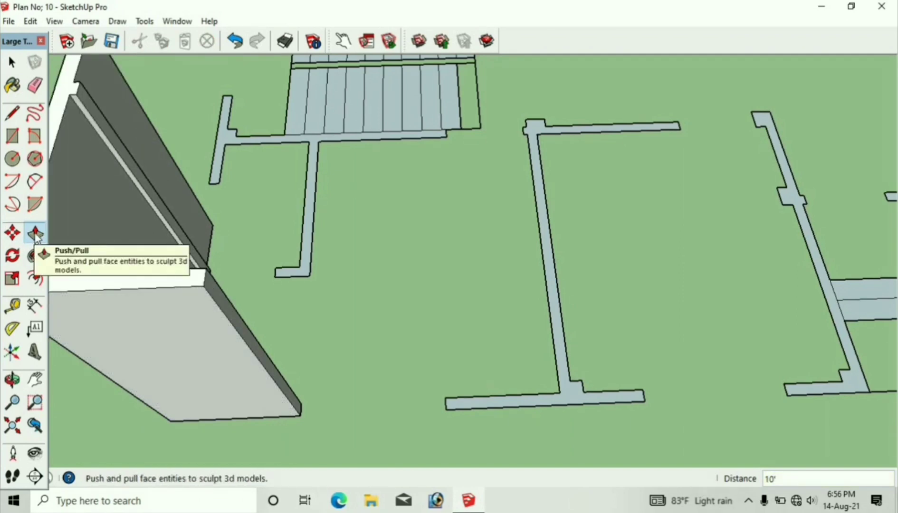
{"action": "left_click", "coordinate": [35, 233]}
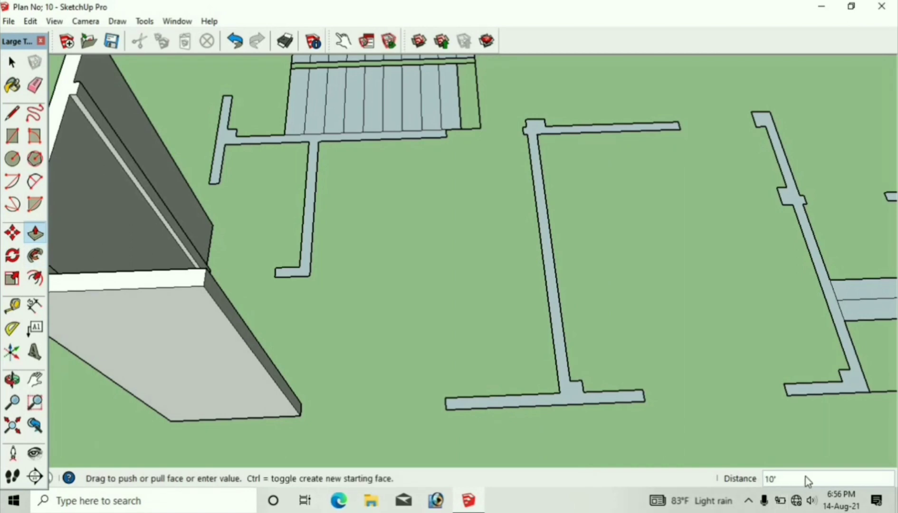
{"action": "left_click", "coordinate": [606, 401]}
{"action": "left_click_drag", "start_coordinate": [575, 399], "coordinate": [571, 302]}
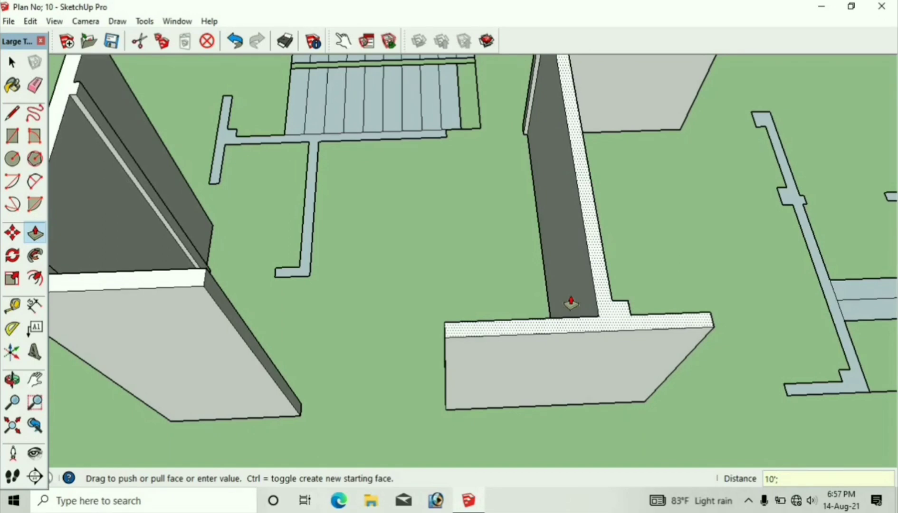
{"action": "key", "text": "Return"}
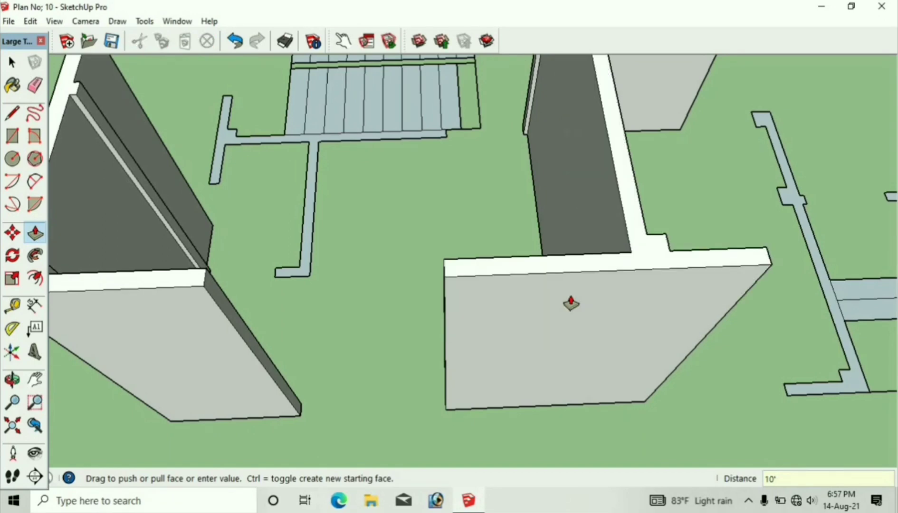
Step: Extrude the stepped wall running beside the L-shaped strip upward by 10' with Push/Pull
{"action": "scroll", "coordinate": [570, 309], "scroll_direction": "down", "scroll_amount": 5}
{"action": "left_click", "coordinate": [35, 380]}
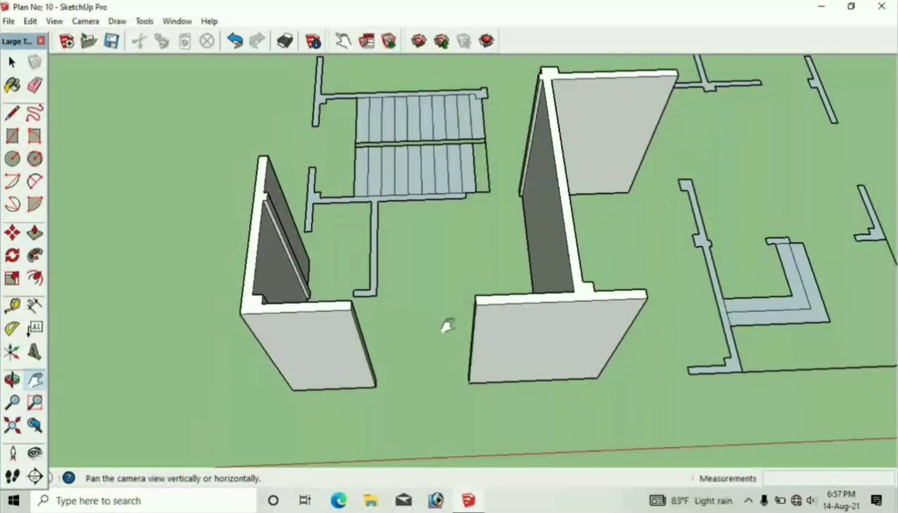
{"action": "left_click_drag", "start_coordinate": [445, 325], "coordinate": [185, 351]}
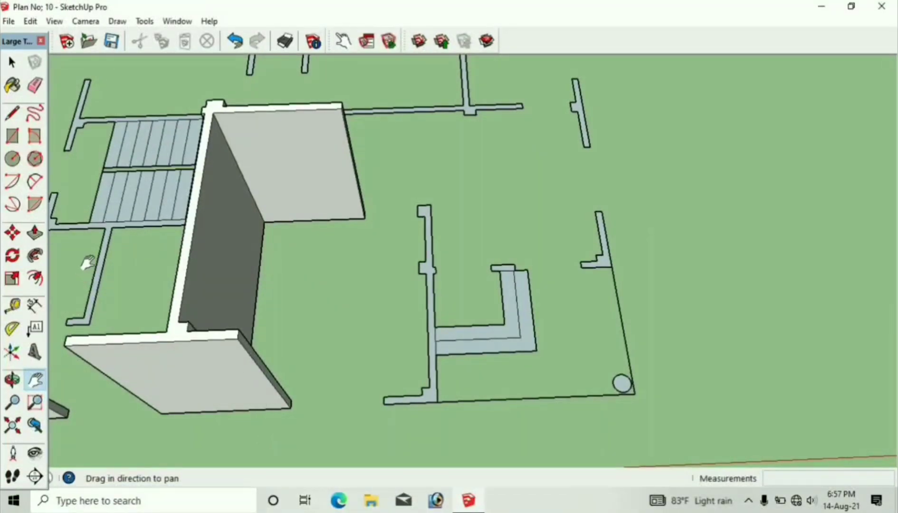
{"action": "left_click", "coordinate": [35, 233]}
{"action": "left_click", "coordinate": [430, 396]}
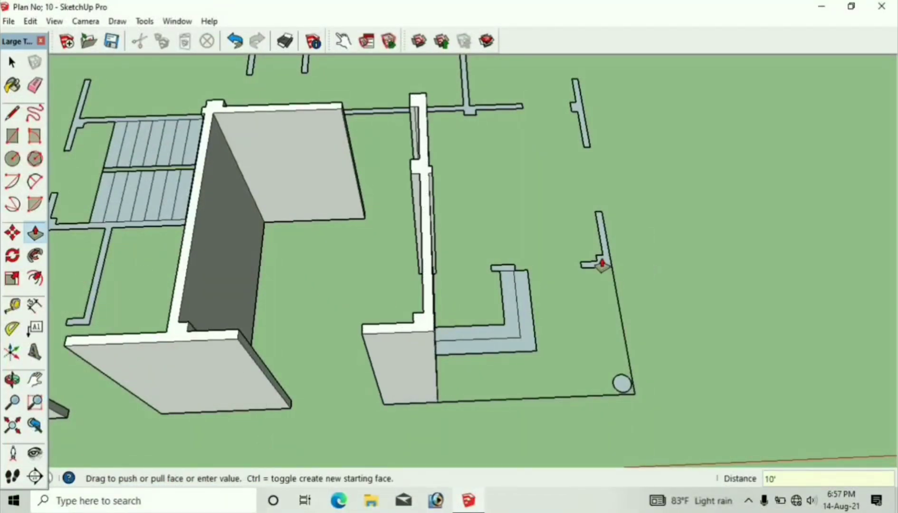
Step: Extrude the small pillar face at the free end of the L-shaped strip upward by 10'
{"action": "left_click", "coordinate": [503, 270]}
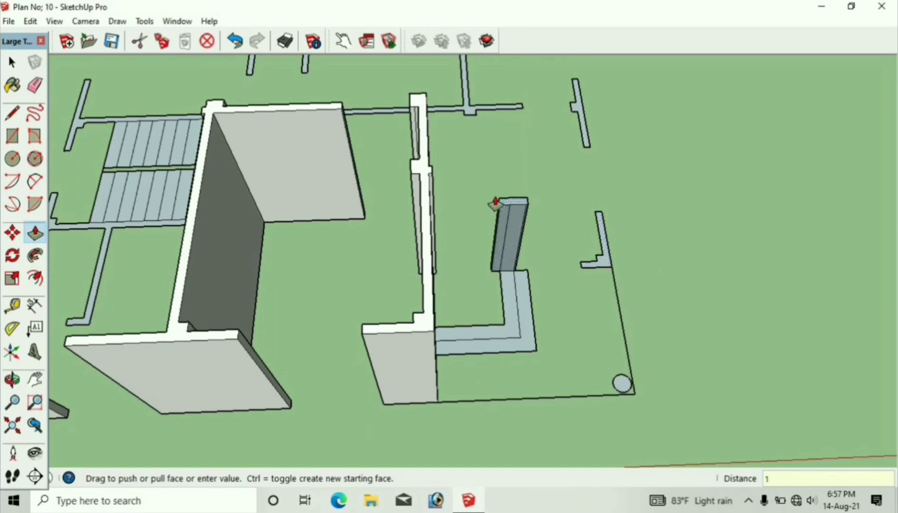
{"action": "type", "text": "10"}
{"action": "key", "text": "Return"}
Step: Extrude the short L-shaped corner wall at the porch upward by 10', undoing the accidental slight pull first
{"action": "left_click", "coordinate": [607, 264]}
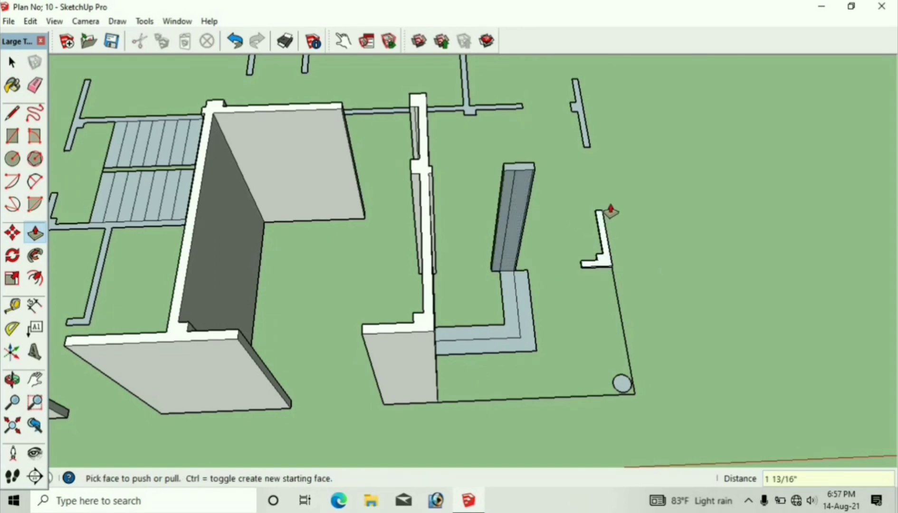
{"action": "left_click", "coordinate": [227, 42]}
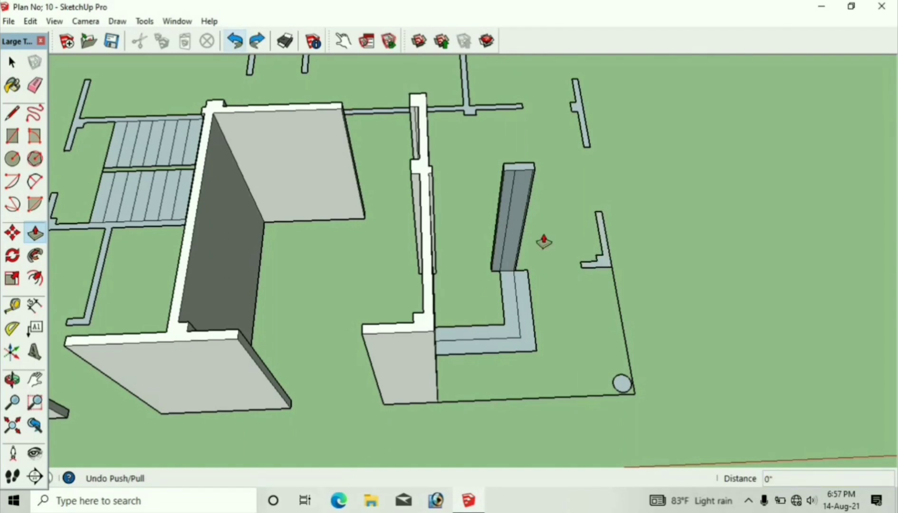
{"action": "left_click", "coordinate": [608, 265]}
{"action": "type", "text": "10"}
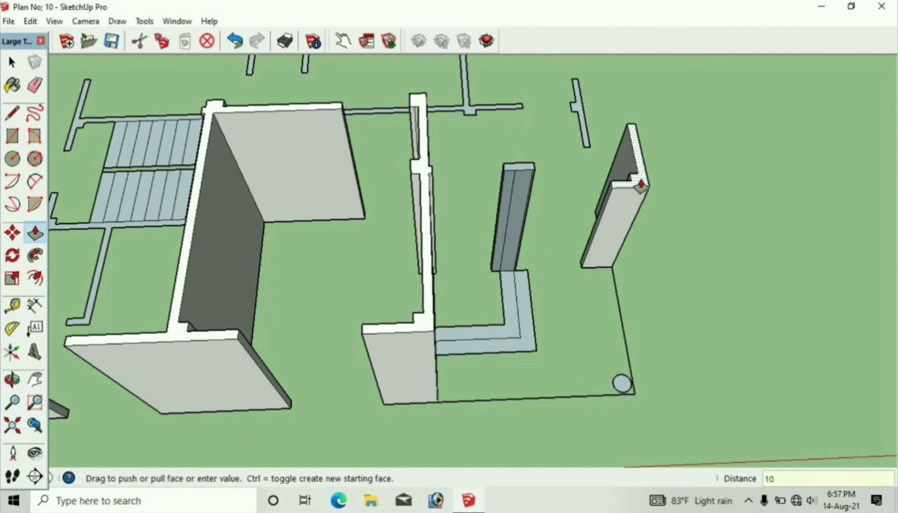
{"action": "type", "text": "'"}
{"action": "key", "text": "Return"}
Step: Extrude the round column at the porch corner upward by 10'
{"action": "left_click", "coordinate": [621, 385]}
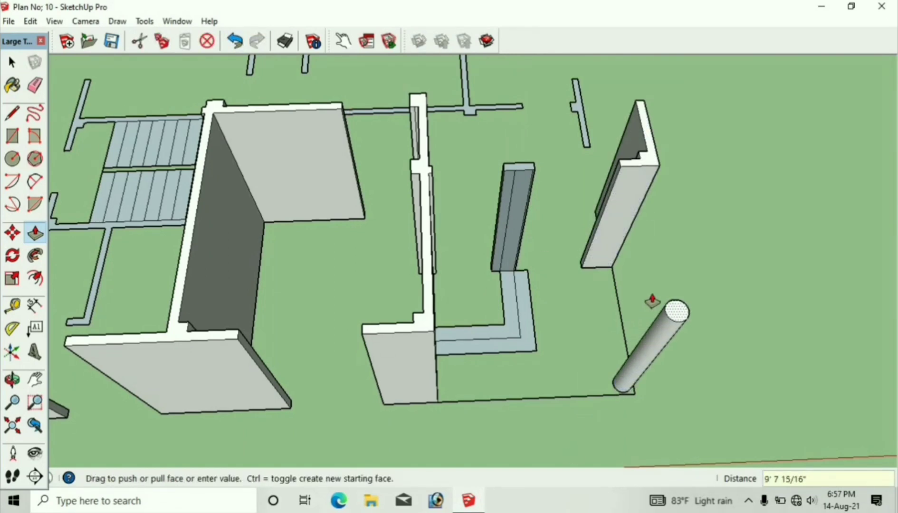
{"action": "type", "text": "10'"}
{"action": "key", "text": "Return"}
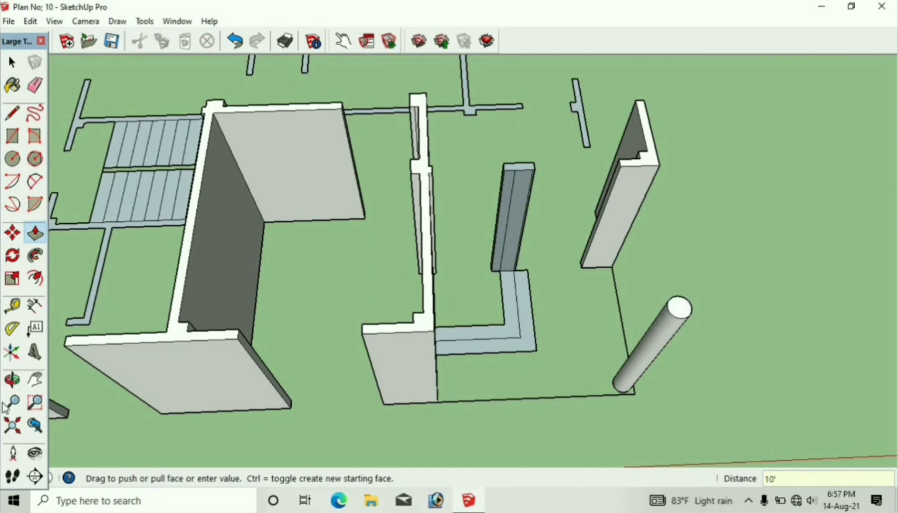
Step: Extrude the branched room wall behind the porch corner wall upward by 10' with Push/Pull
{"action": "left_click", "coordinate": [12, 381]}
{"action": "left_click_drag", "start_coordinate": [647, 307], "coordinate": [82, 353]}
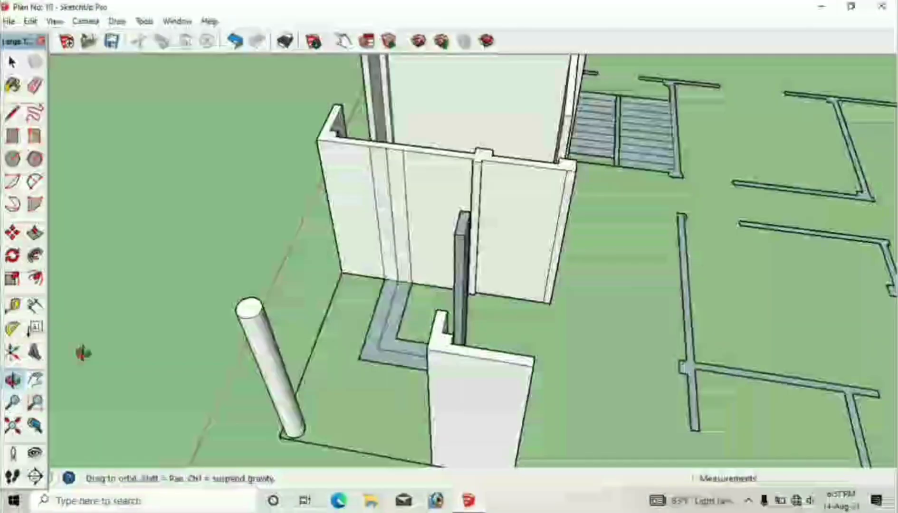
{"action": "left_click", "coordinate": [35, 380]}
{"action": "left_click_drag", "start_coordinate": [702, 378], "coordinate": [457, 190]}
{"action": "left_click", "coordinate": [35, 233]}
{"action": "type", "text": "10'"}
{"action": "key", "text": "Return"}
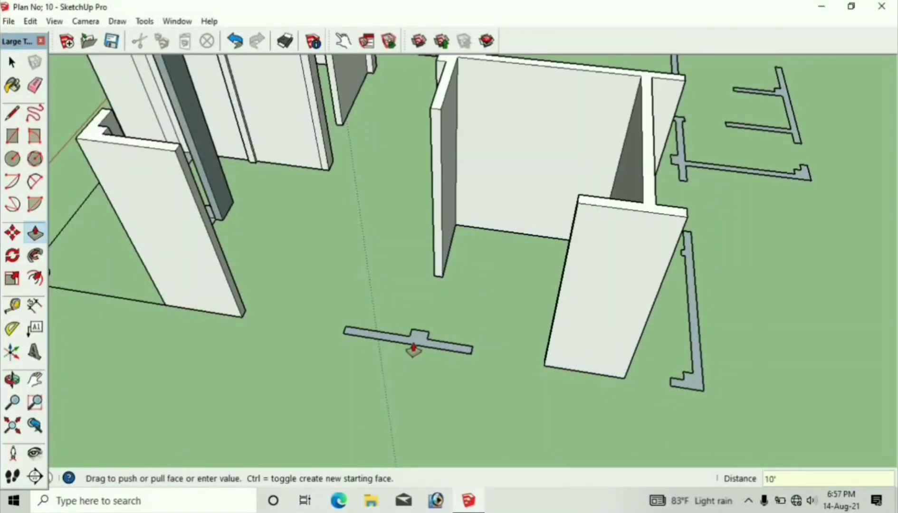
Step: Extrude the short straight outer wall with the middle projection upward by 10'
{"action": "left_click_drag", "start_coordinate": [416, 341], "coordinate": [428, 256]}
{"action": "type", "text": "1"}
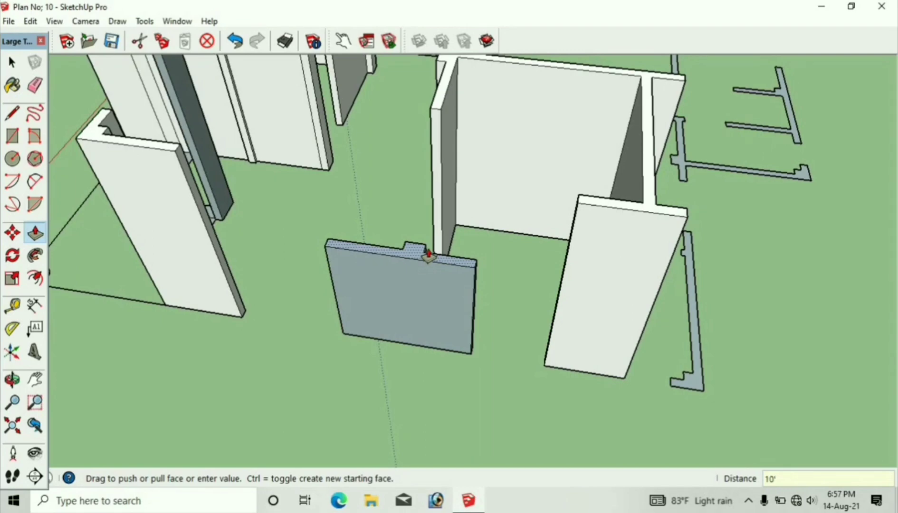
{"action": "key", "text": "Return"}
Step: Extrude the long outer wall with the corner projection beside the branched room wall upward by 10'
{"action": "left_click", "coordinate": [35, 379]}
{"action": "left_click_drag", "start_coordinate": [640, 320], "coordinate": [309, 375]}
{"action": "left_click", "coordinate": [12, 380]}
{"action": "left_click_drag", "start_coordinate": [529, 238], "coordinate": [214, 264]}
{"action": "left_click", "coordinate": [34, 233]}
{"action": "left_click", "coordinate": [256, 321]}
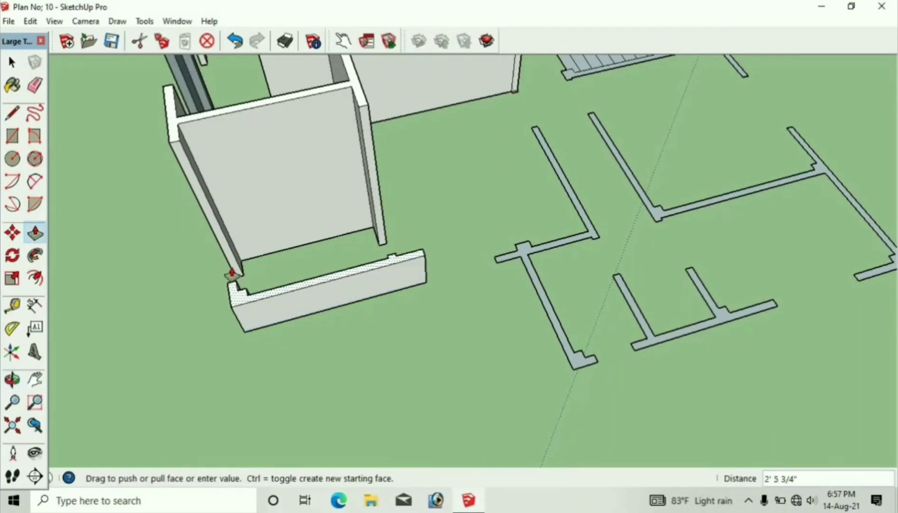
{"action": "key", "text": "Return"}
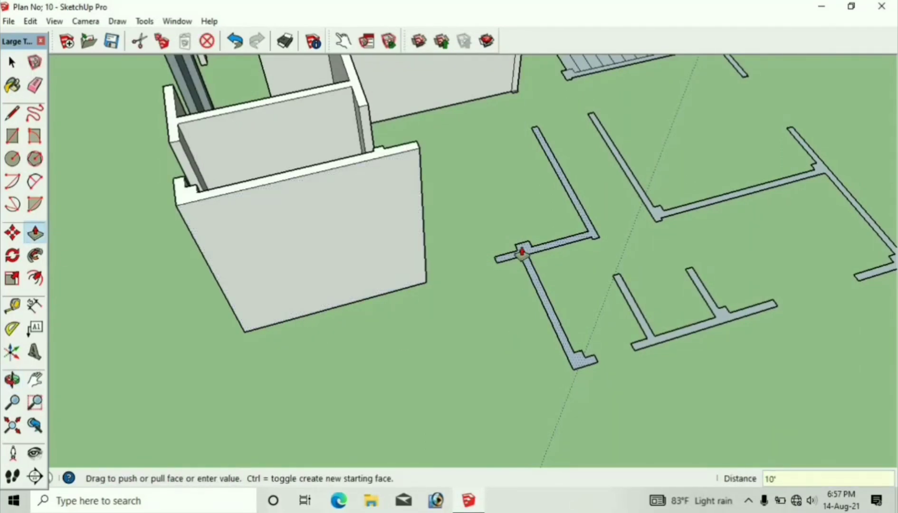
Step: Extrude the neighbouring branched corner wall and the outer wall with two parallel partitions upward by 10' each
{"action": "left_click", "coordinate": [522, 249]}
{"action": "type", "text": "10"}
{"action": "key", "text": "Return"}
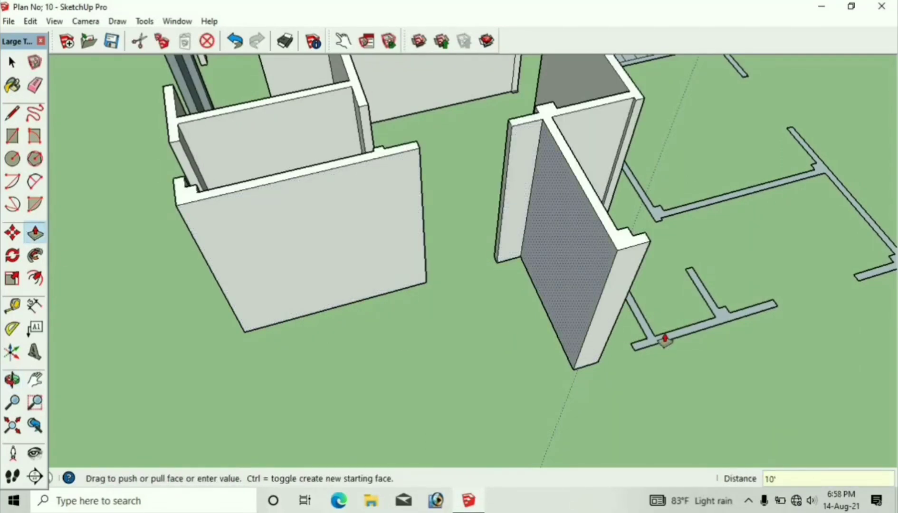
{"action": "left_click", "coordinate": [649, 341]}
{"action": "type", "text": "1"}
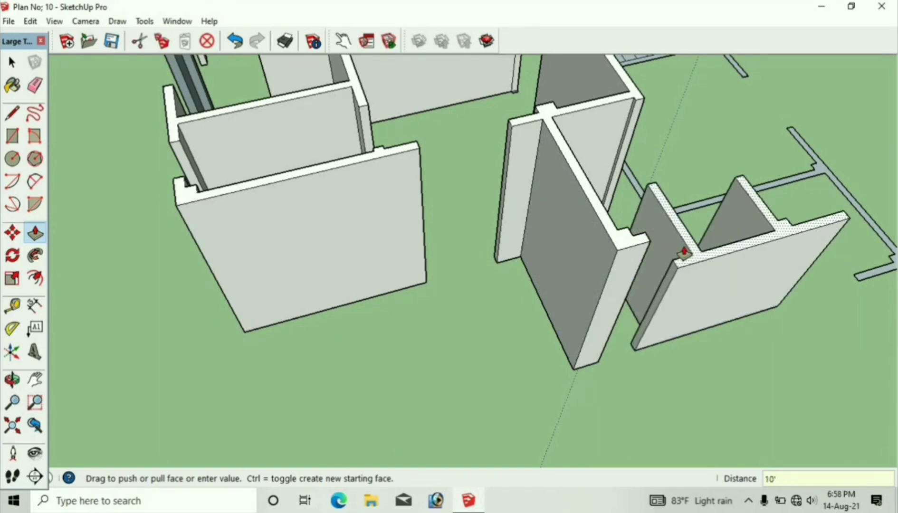
Step: Extrude the far room's continuous wall with its outer corner to the same height as the other walls
{"action": "type", "text": "h"}
{"action": "left_click_drag", "start_coordinate": [706, 274], "coordinate": [206, 378]}
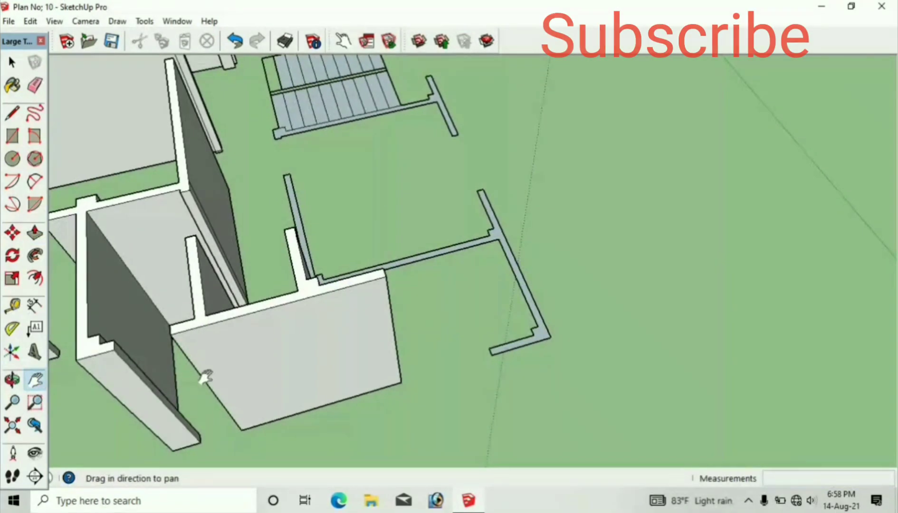
{"action": "left_click", "coordinate": [12, 379]}
{"action": "left_click_drag", "start_coordinate": [501, 260], "coordinate": [96, 260]}
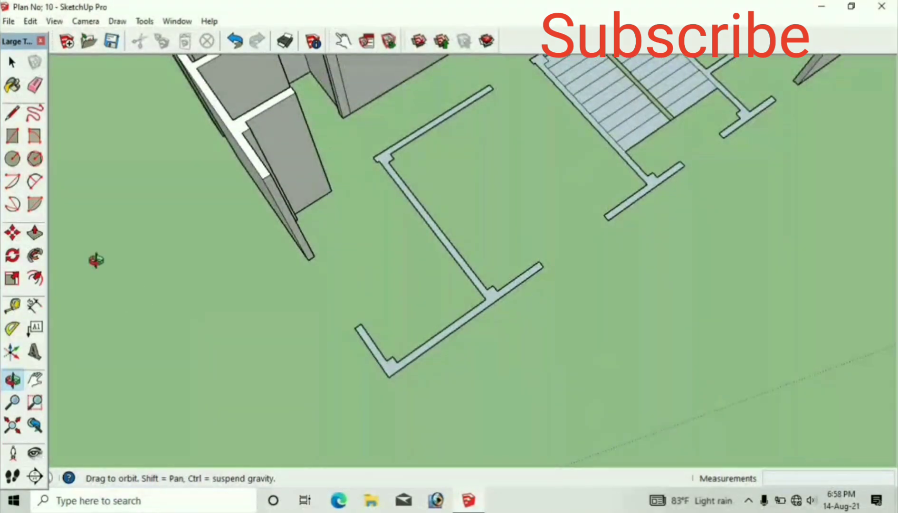
{"action": "left_click", "coordinate": [35, 233]}
{"action": "left_click", "coordinate": [477, 301]}
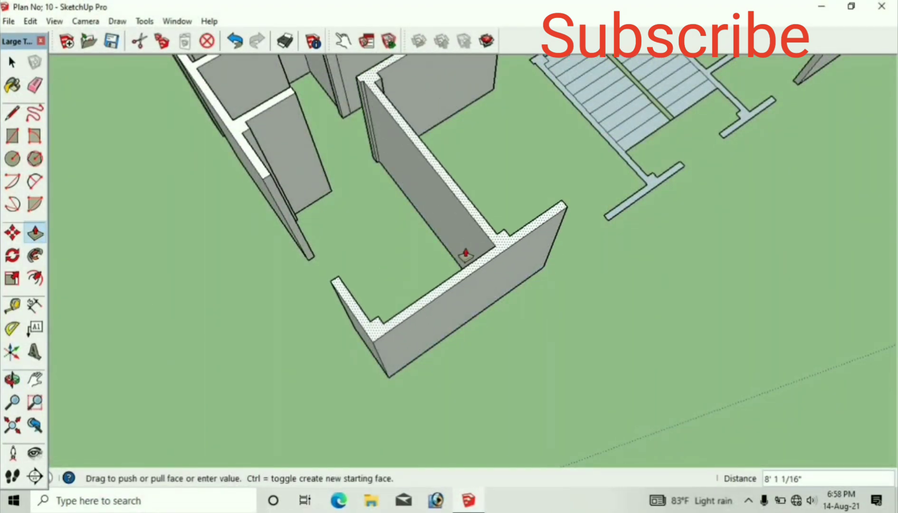
Step: Extrude the T-ended wall along the outer side of the first stair flight upward by 10'
{"action": "left_click", "coordinate": [35, 379]}
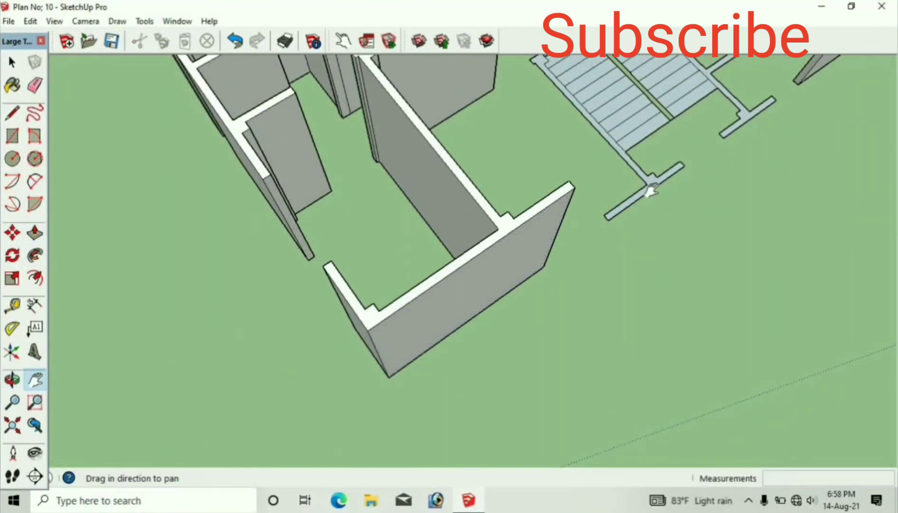
{"action": "left_click_drag", "start_coordinate": [651, 190], "coordinate": [346, 328]}
{"action": "left_click", "coordinate": [12, 380]}
{"action": "left_click_drag", "start_coordinate": [335, 361], "coordinate": [266, 244]}
{"action": "scroll", "coordinate": [333, 246], "scroll_direction": "up", "scroll_amount": 5}
{"action": "scroll", "coordinate": [333, 245], "scroll_direction": "down", "scroll_amount": 5}
{"action": "left_click_drag", "start_coordinate": [374, 246], "coordinate": [286, 261]}
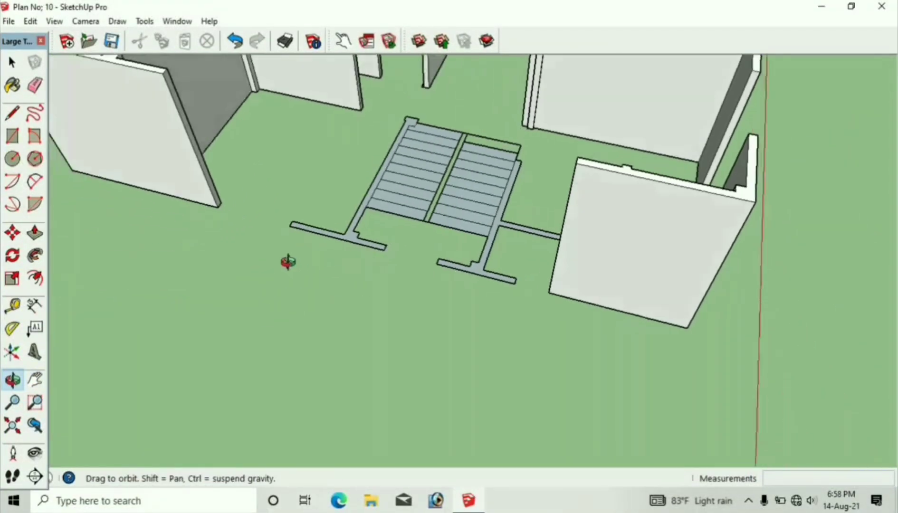
{"action": "left_click", "coordinate": [34, 233]}
{"action": "left_click", "coordinate": [347, 240]}
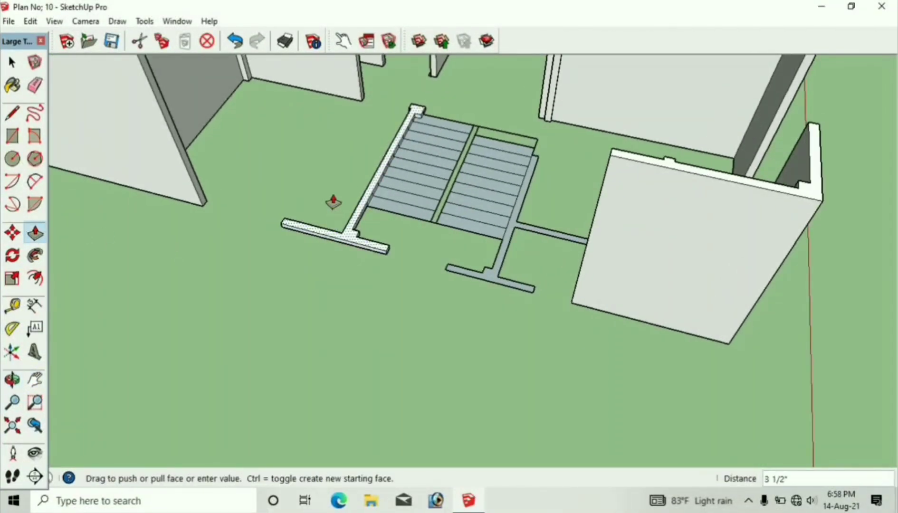
{"action": "type", "text": "10'"}
{"action": "key", "text": "Return"}
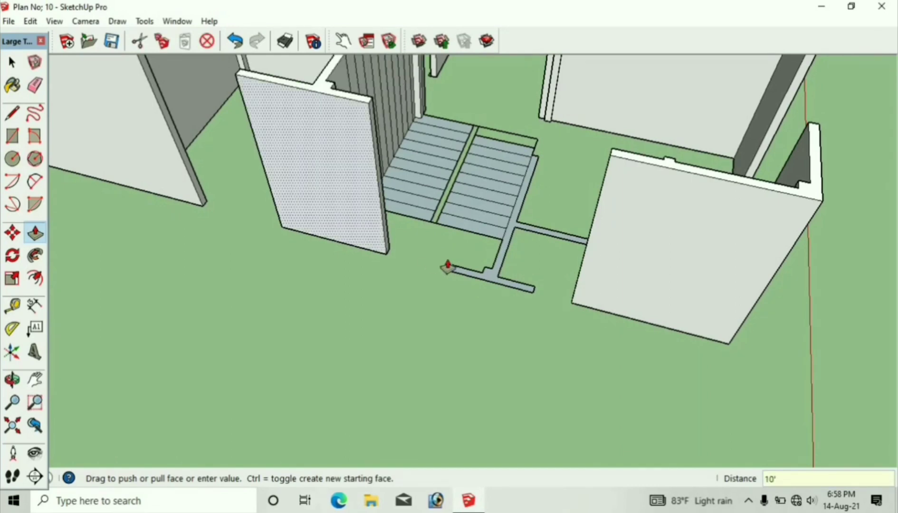
Step: Extrude the branched T-ended wall along the other stair flight upward by 10'
{"action": "left_click", "coordinate": [493, 280]}
{"action": "type", "text": "1"}
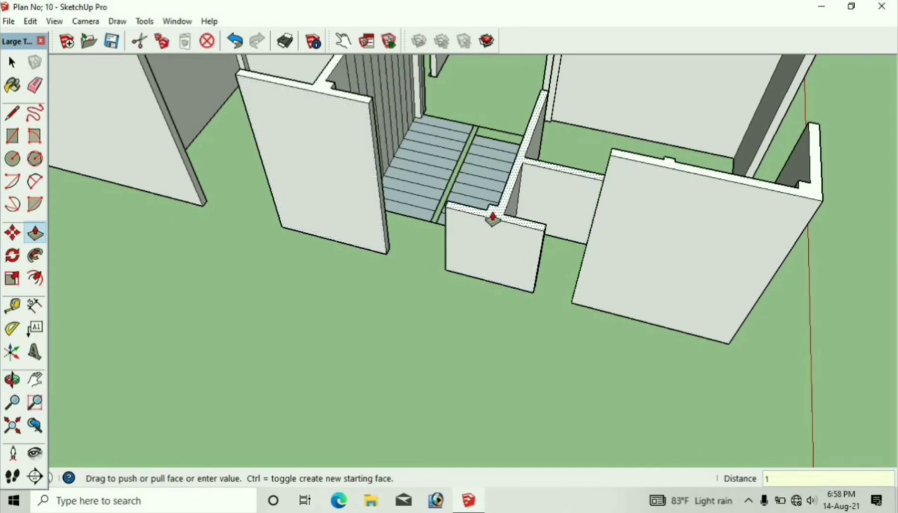
{"action": "type", "text": "0'"}
{"action": "key", "text": "Return"}
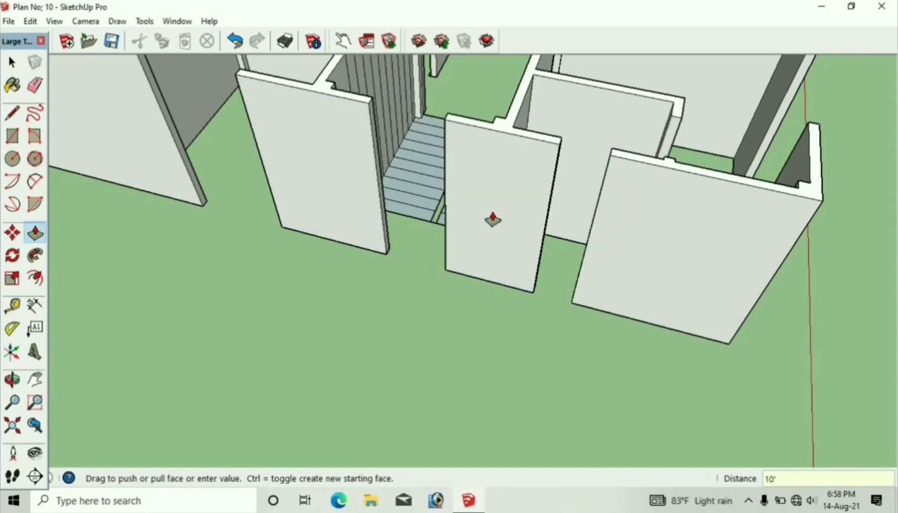
Step: Erase the vertical tread lines from the stair-side face of the branched staircase wall
{"action": "left_click", "coordinate": [12, 380]}
{"action": "left_click_drag", "start_coordinate": [443, 217], "coordinate": [841, 228]}
{"action": "left_click", "coordinate": [34, 380]}
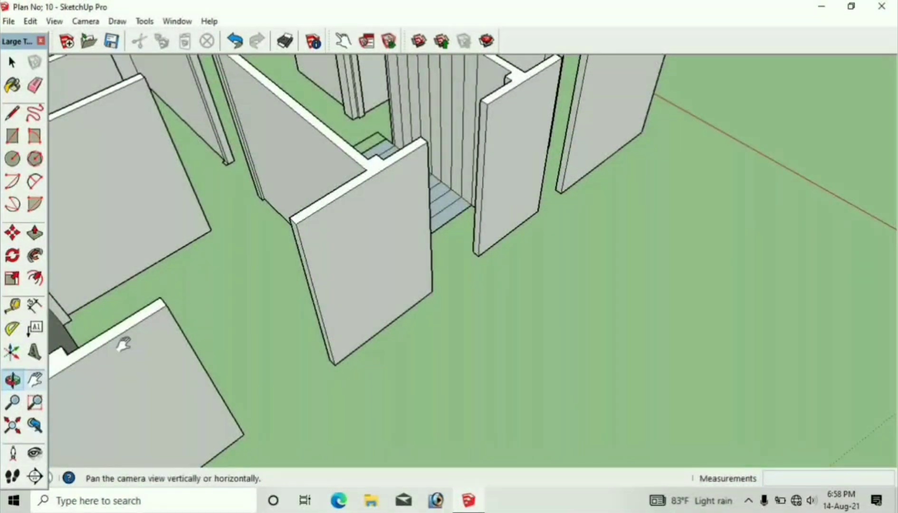
{"action": "left_click_drag", "start_coordinate": [410, 311], "coordinate": [473, 444]}
{"action": "scroll", "coordinate": [561, 237], "scroll_direction": "up", "scroll_amount": 1}
{"action": "left_click", "coordinate": [35, 85]}
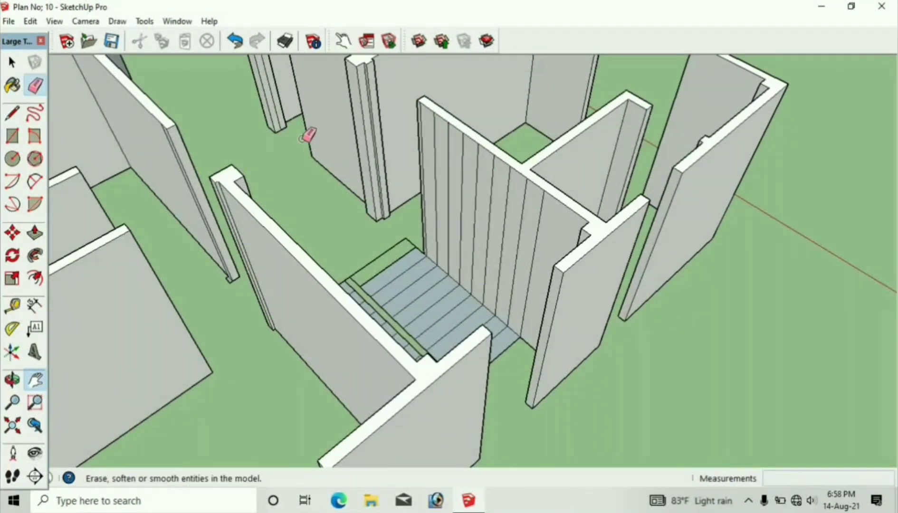
{"action": "left_click_drag", "start_coordinate": [544, 230], "coordinate": [420, 156]}
{"action": "scroll", "coordinate": [420, 156], "scroll_direction": "up", "scroll_amount": 2}
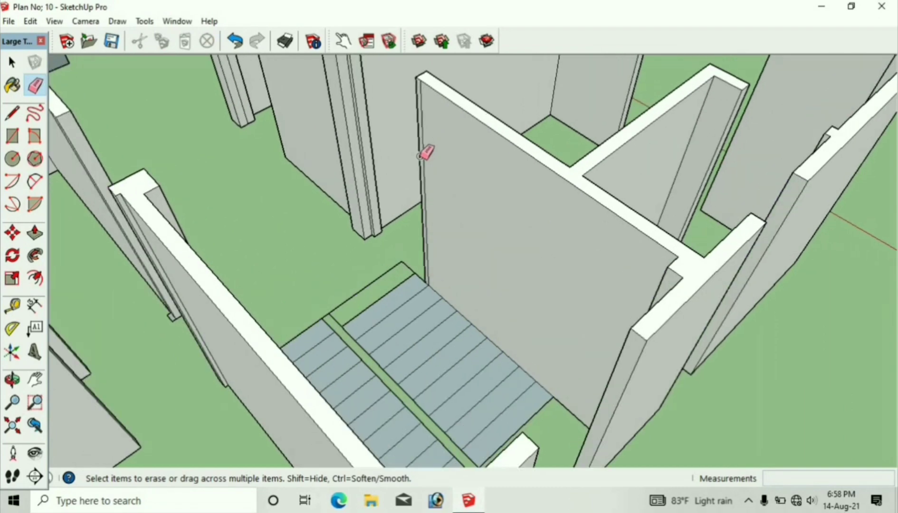
Step: Erase the vertical tread lines from the stair-side face of the opposite staircase wall
{"action": "left_click", "coordinate": [13, 379]}
{"action": "left_click_drag", "start_coordinate": [195, 335], "coordinate": [62, 375]}
{"action": "left_click", "coordinate": [37, 380]}
{"action": "left_click_drag", "start_coordinate": [265, 283], "coordinate": [310, 459]}
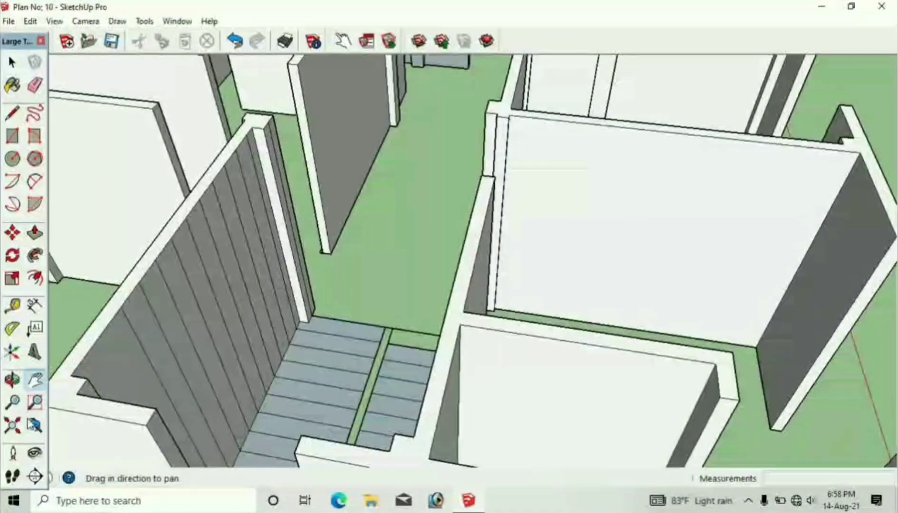
{"action": "left_click", "coordinate": [14, 380]}
{"action": "mouse_move", "coordinate": [132, 377]}
{"action": "left_mouse_down"}
{"action": "mouse_move", "coordinate": [122, 378]}
{"action": "mouse_move", "coordinate": [156, 367]}
{"action": "mouse_move", "coordinate": [123, 375]}
{"action": "left_mouse_up"}
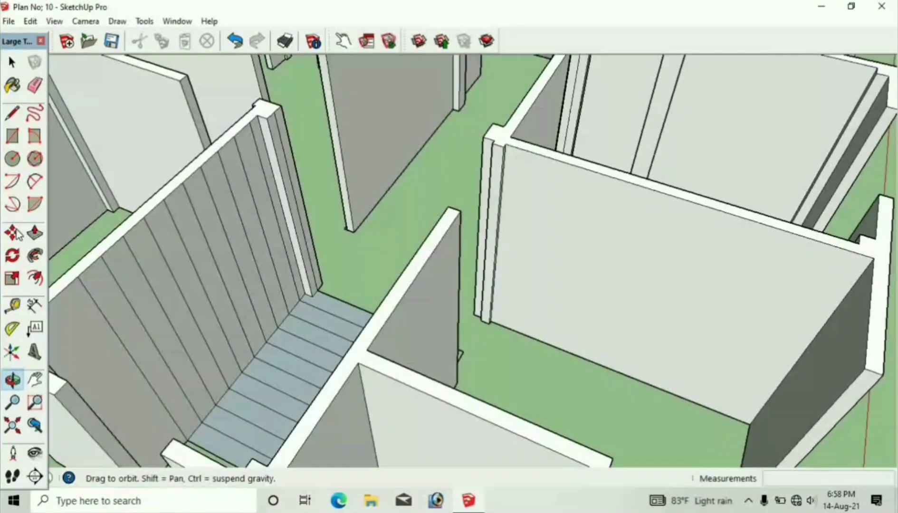
{"action": "left_click", "coordinate": [35, 233]}
{"action": "left_click", "coordinate": [35, 85]}
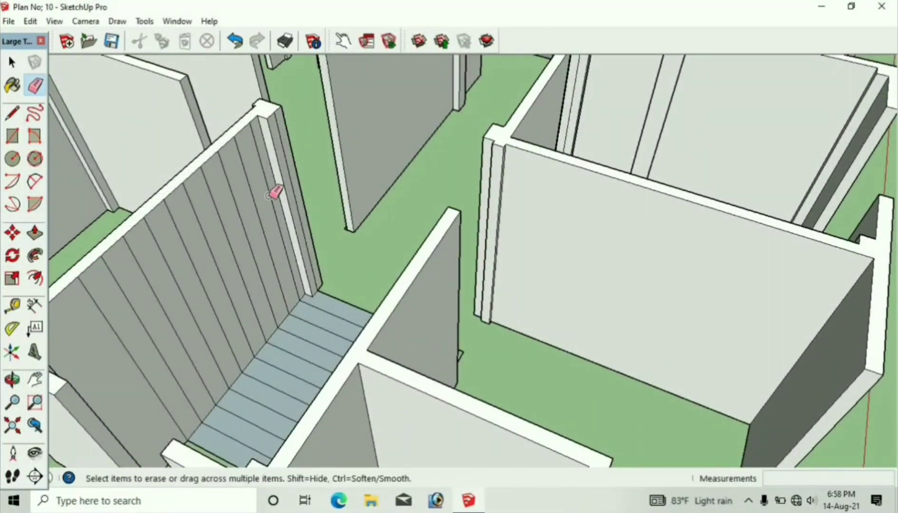
{"action": "left_click_drag", "start_coordinate": [276, 190], "coordinate": [102, 362]}
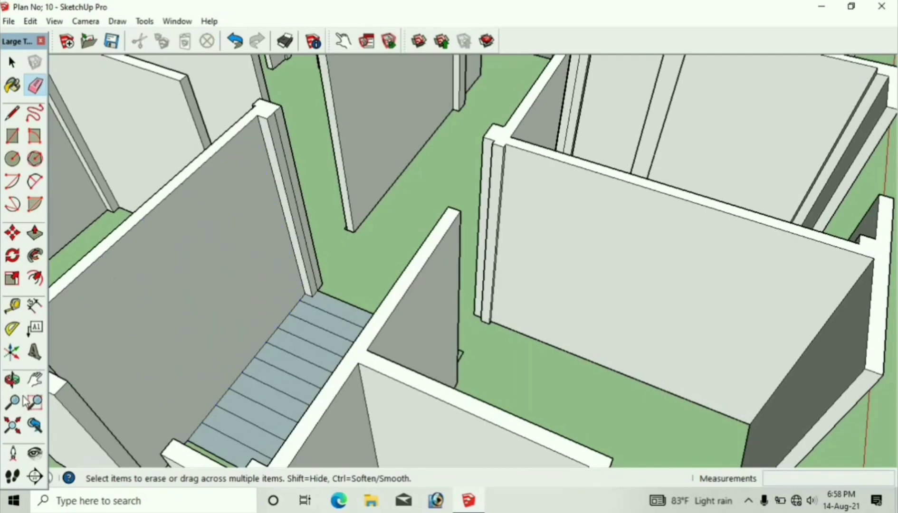
Step: Erase the leftover vertical line from the face of the narrow wall beside the L-shaped entrance steps
{"action": "key", "text": "o"}
{"action": "mouse_move", "coordinate": [237, 313]}
{"action": "left_mouse_down"}
{"action": "mouse_move", "coordinate": [601, 345]}
{"action": "mouse_move", "coordinate": [395, 291]}
{"action": "mouse_move", "coordinate": [651, 293]}
{"action": "mouse_move", "coordinate": [491, 296]}
{"action": "mouse_move", "coordinate": [717, 310]}
{"action": "mouse_move", "coordinate": [652, 301]}
{"action": "mouse_move", "coordinate": [660, 290]}
{"action": "mouse_move", "coordinate": [632, 286]}
{"action": "left_mouse_up"}
{"action": "left_click", "coordinate": [35, 85]}
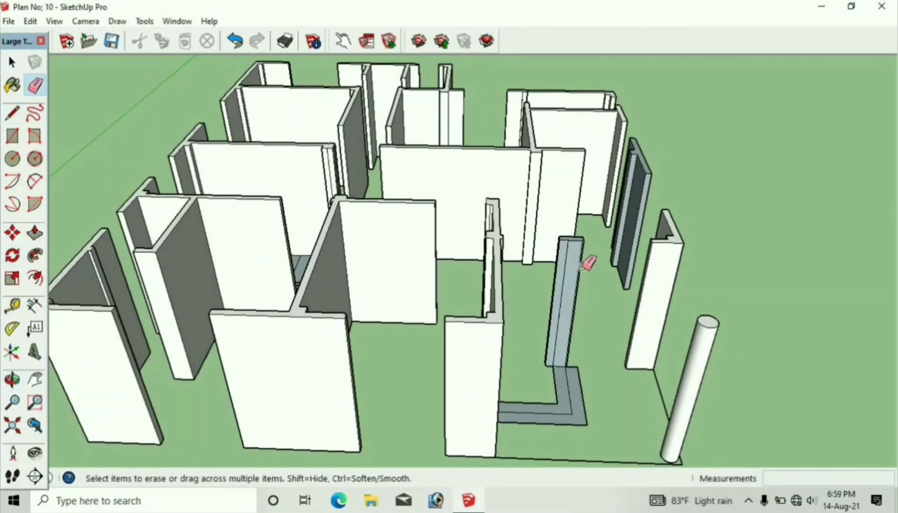
{"action": "scroll", "coordinate": [572, 275], "scroll_direction": "up", "scroll_amount": 6}
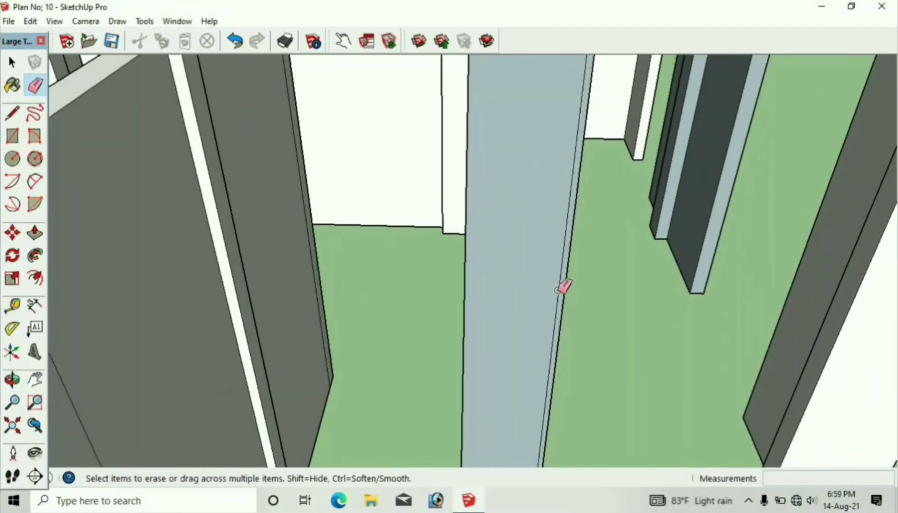
{"action": "scroll", "coordinate": [213, 376], "scroll_direction": "down", "scroll_amount": 3}
{"action": "scroll", "coordinate": [204, 375], "scroll_direction": "down", "scroll_amount": 3}
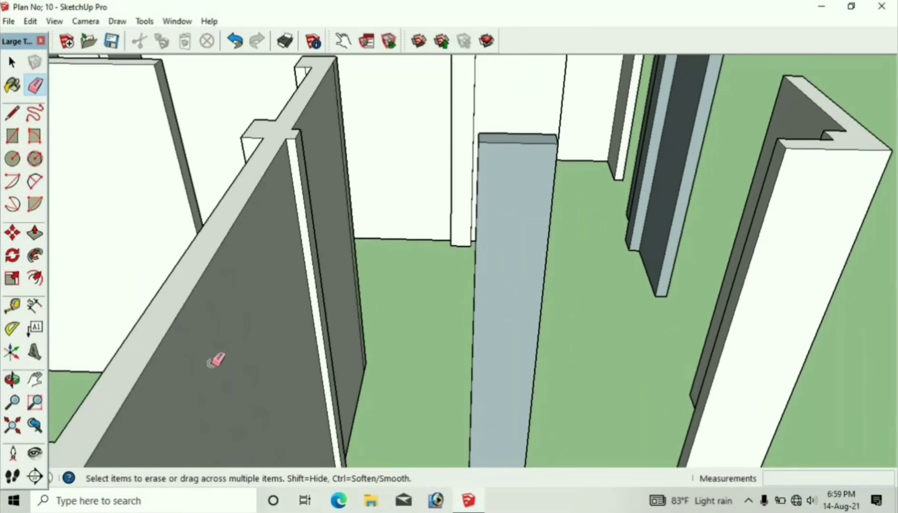
{"action": "left_click", "coordinate": [12, 379]}
{"action": "left_click_drag", "start_coordinate": [363, 321], "coordinate": [224, 379]}
{"action": "scroll", "coordinate": [224, 379], "scroll_direction": "down", "scroll_amount": 3}
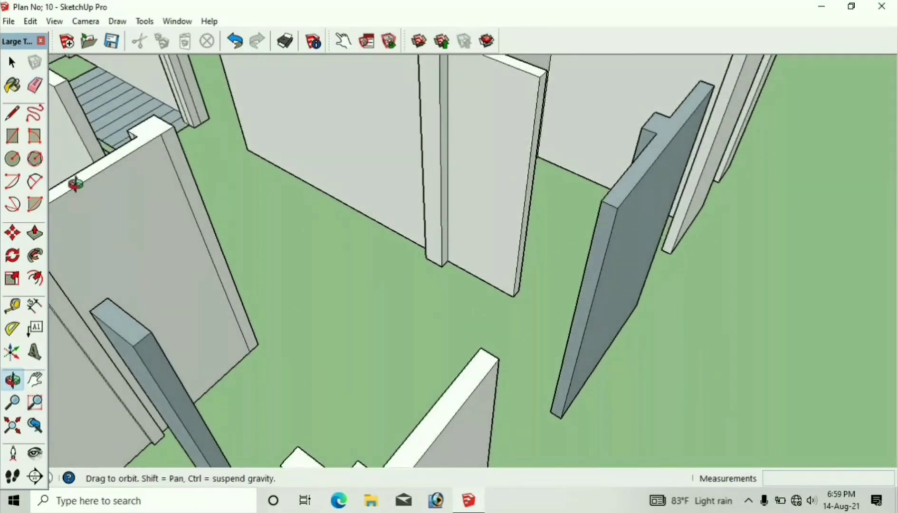
{"action": "left_click", "coordinate": [35, 86]}
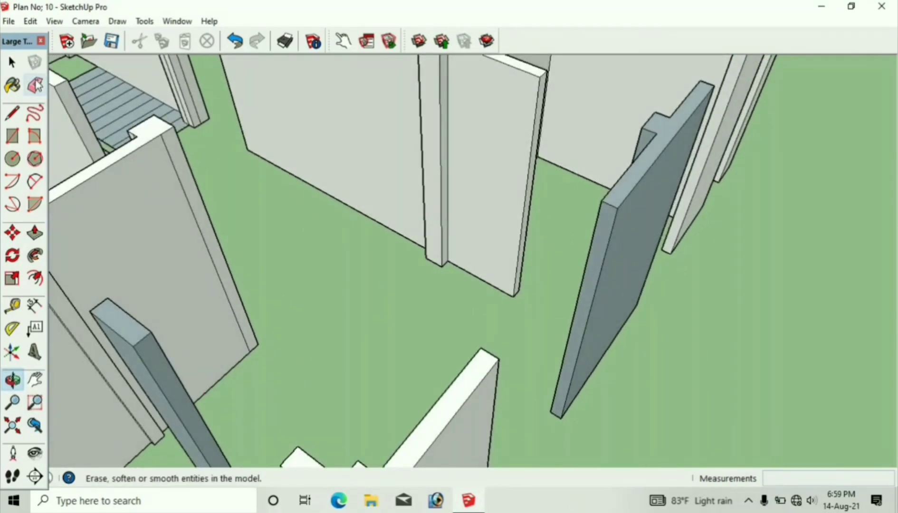
Step: From beneath the model, place a guide line 24" outside the outer walls on the staircase side
{"action": "left_click", "coordinate": [12, 379]}
{"action": "mouse_move", "coordinate": [168, 371]}
{"action": "left_mouse_down"}
{"action": "mouse_move", "coordinate": [387, 337]}
{"action": "mouse_move", "coordinate": [360, 293]}
{"action": "left_mouse_up"}
{"action": "scroll", "coordinate": [359, 294], "scroll_direction": "down", "scroll_amount": 3}
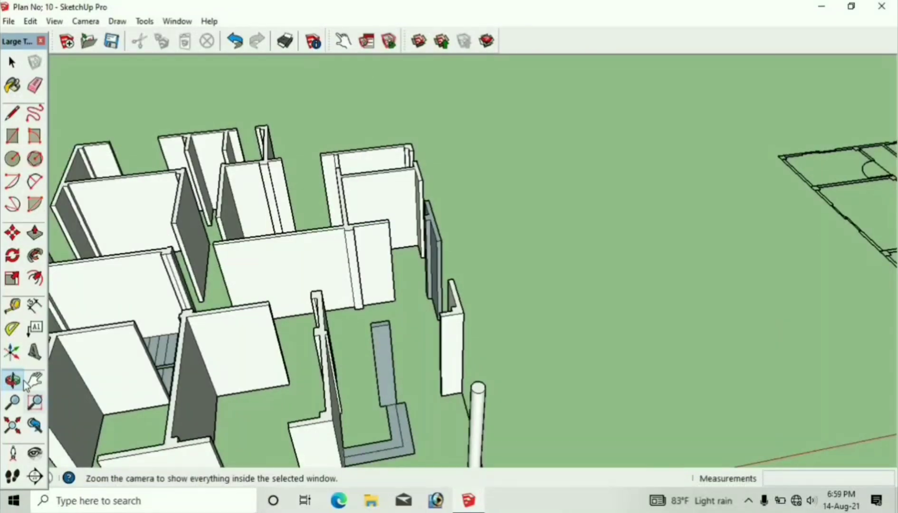
{"action": "left_click", "coordinate": [34, 379]}
{"action": "left_click_drag", "start_coordinate": [221, 373], "coordinate": [384, 301]}
{"action": "left_click", "coordinate": [13, 379]}
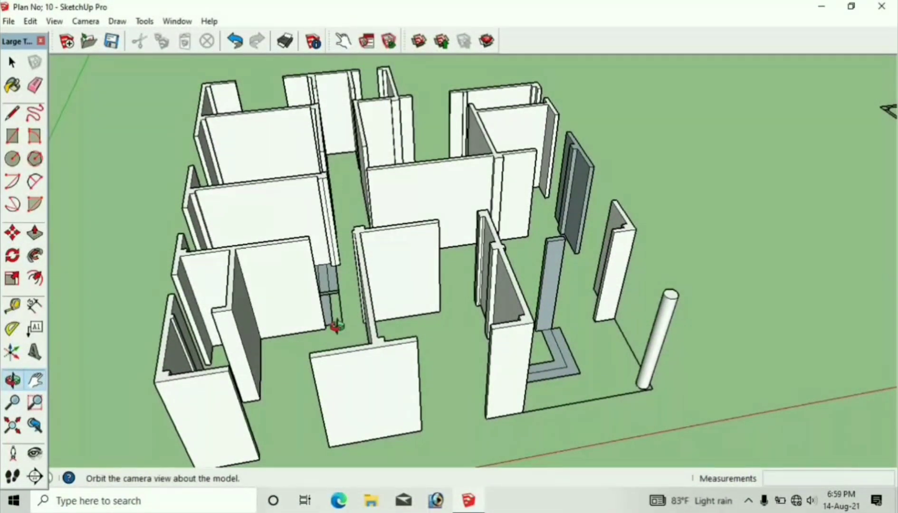
{"action": "left_click_drag", "start_coordinate": [266, 425], "coordinate": [94, 379]}
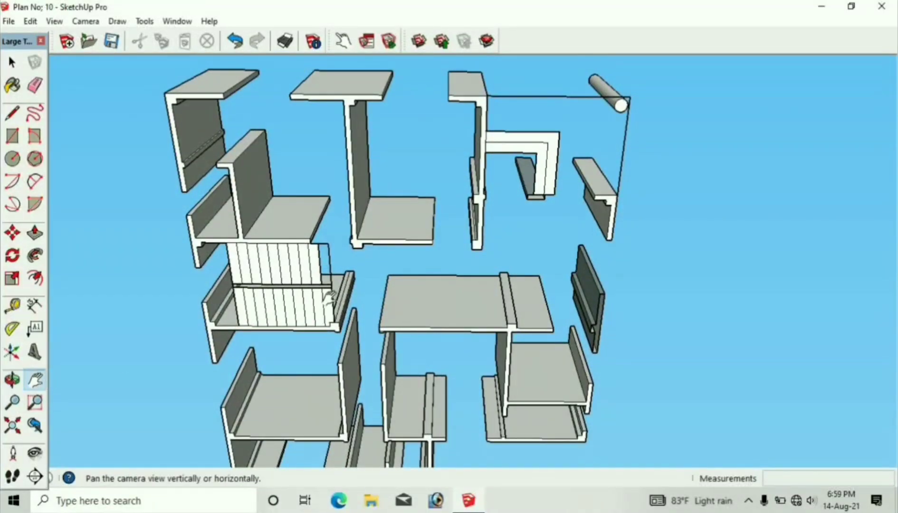
{"action": "left_click", "coordinate": [35, 380]}
{"action": "left_click_drag", "start_coordinate": [361, 301], "coordinate": [465, 245]}
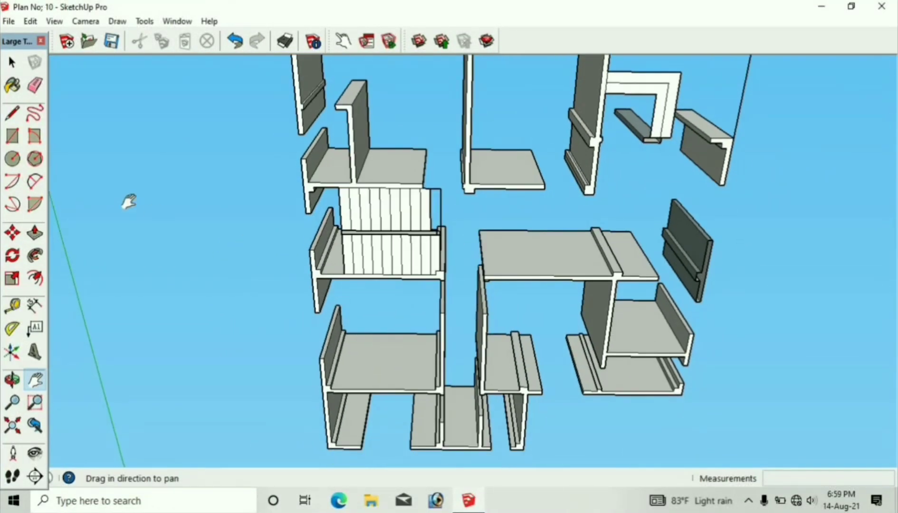
{"action": "left_click", "coordinate": [13, 305]}
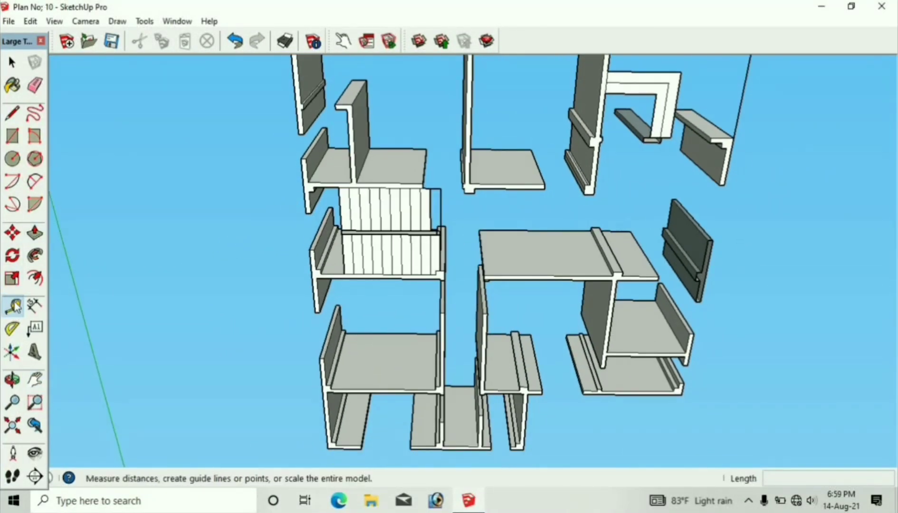
{"action": "scroll", "coordinate": [309, 179], "scroll_direction": "up", "scroll_amount": 4}
{"action": "left_click", "coordinate": [304, 182]}
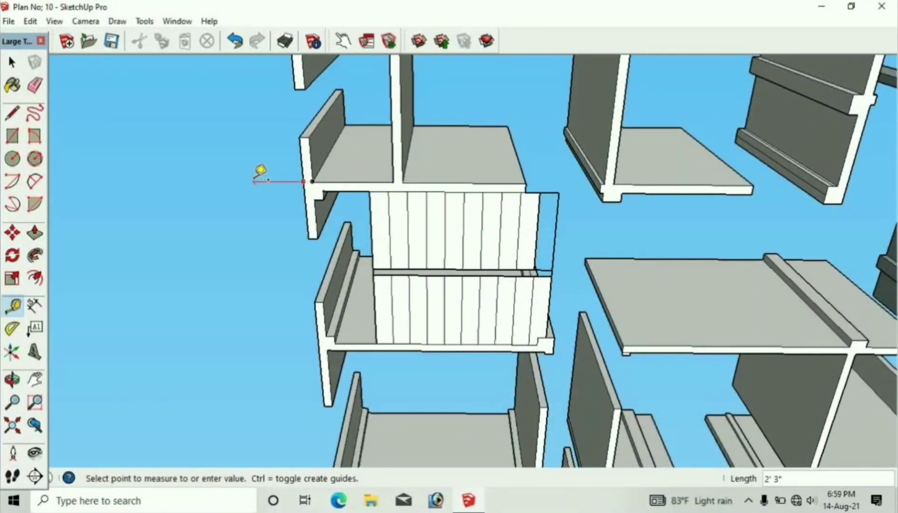
{"action": "left_click", "coordinate": [269, 181]}
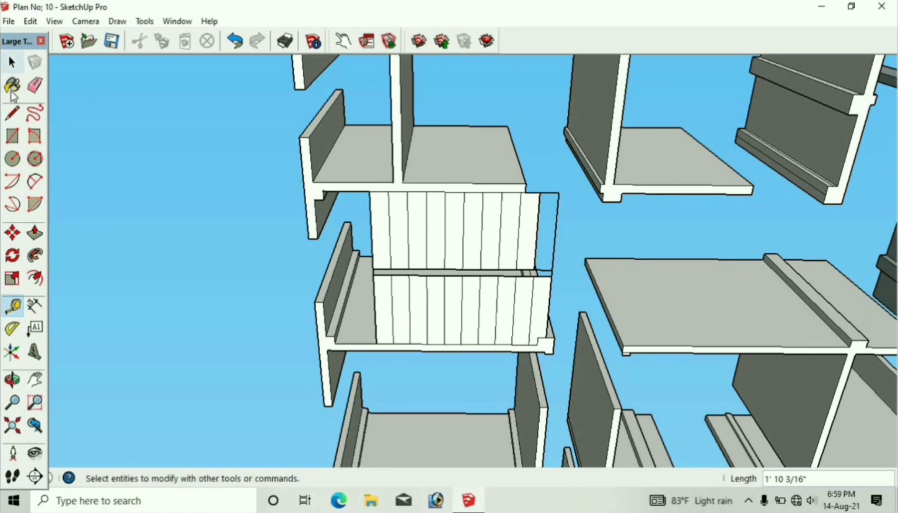
{"action": "left_click", "coordinate": [302, 160]}
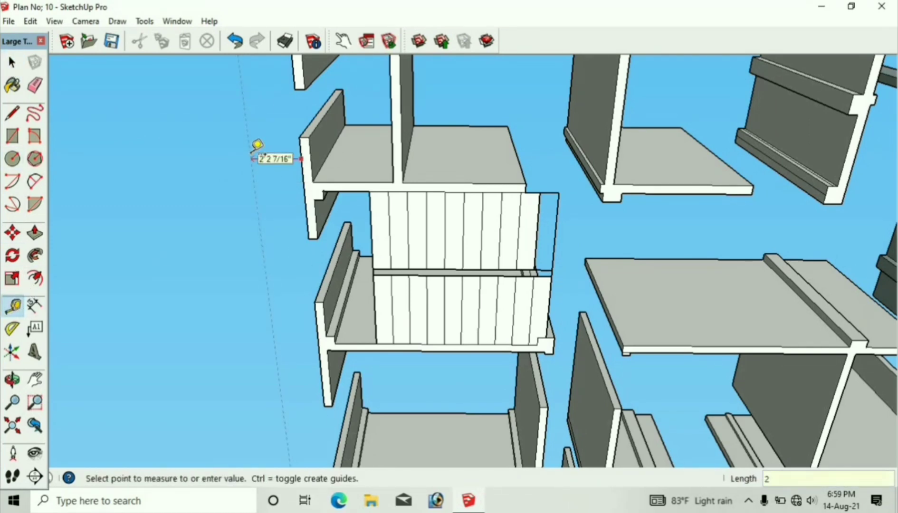
{"action": "key", "text": "Return"}
{"action": "scroll", "coordinate": [286, 196], "scroll_direction": "down", "scroll_amount": 5}
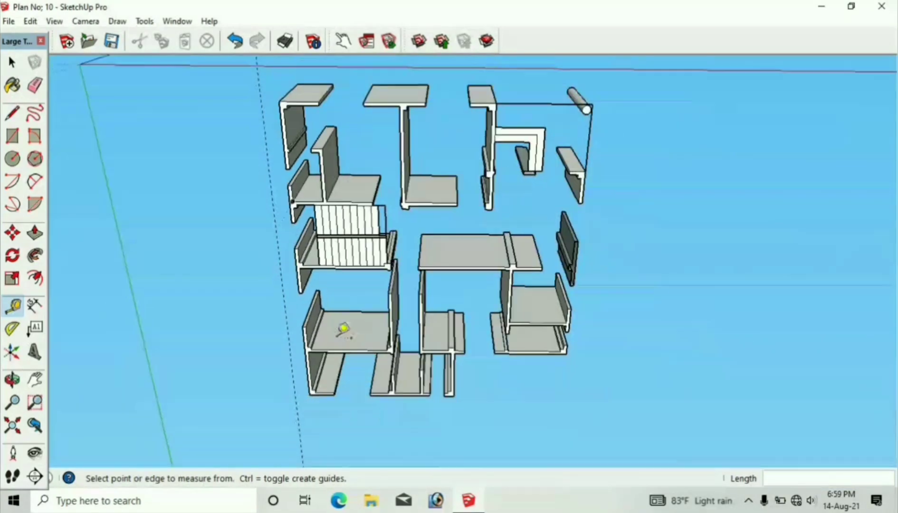
Step: Place guide lines 24" outside the rearmost wall and 24" outside the side wall of the projecting rear section
{"action": "scroll", "coordinate": [394, 390], "scroll_direction": "up", "scroll_amount": 3}
{"action": "scroll", "coordinate": [375, 378], "scroll_direction": "up", "scroll_amount": 2}
{"action": "left_click", "coordinate": [368, 384]}
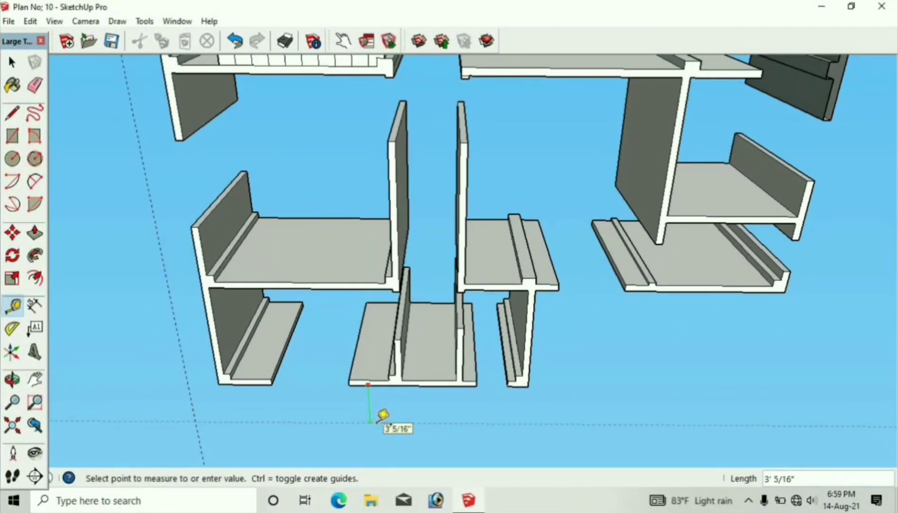
{"action": "key", "text": "Escape"}
{"action": "scroll", "coordinate": [312, 377], "scroll_direction": "down", "scroll_amount": 1}
{"action": "left_click", "coordinate": [504, 349]}
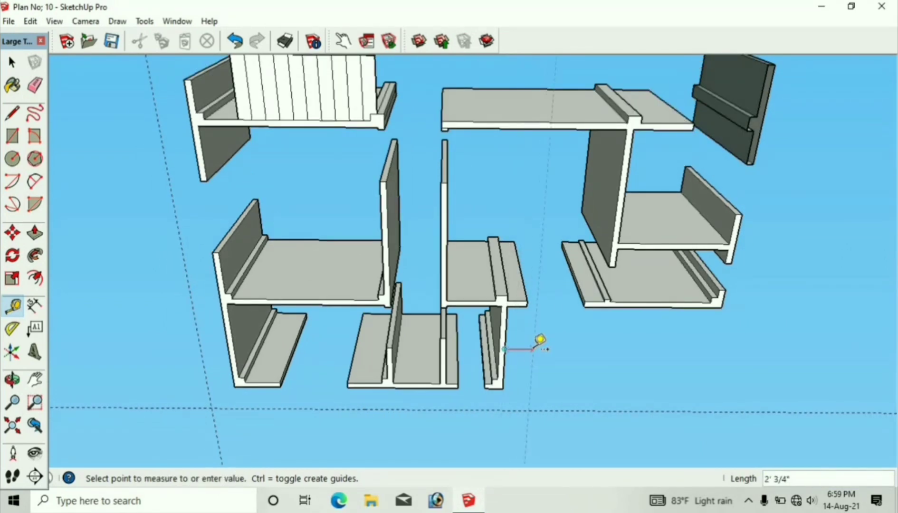
{"action": "key", "text": "Return"}
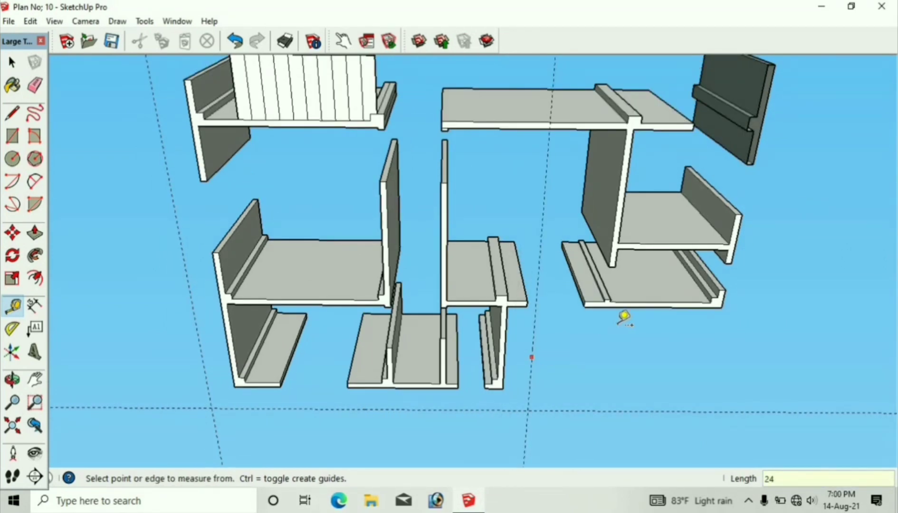
Step: Place guide lines 24" behind the recessed rear wall and 24" outside the outermost wall on the column side
{"action": "left_click", "coordinate": [653, 307]}
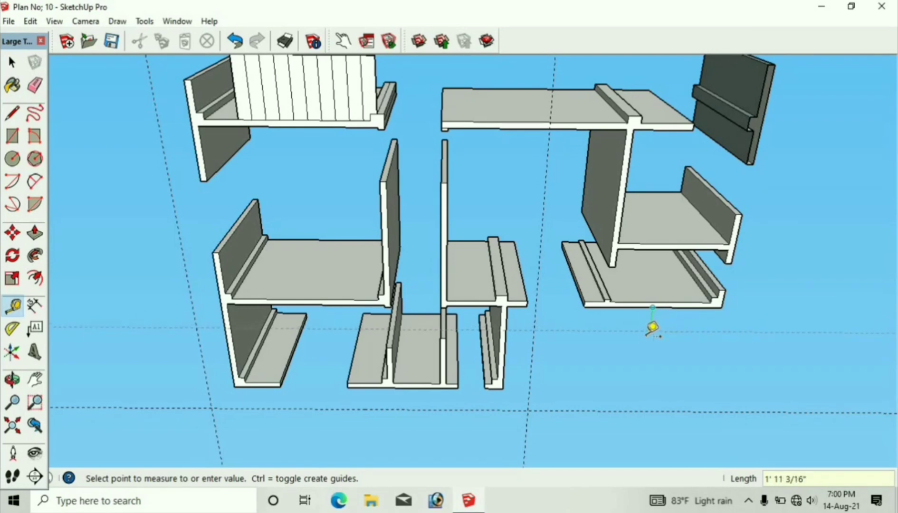
{"action": "key", "text": "Return"}
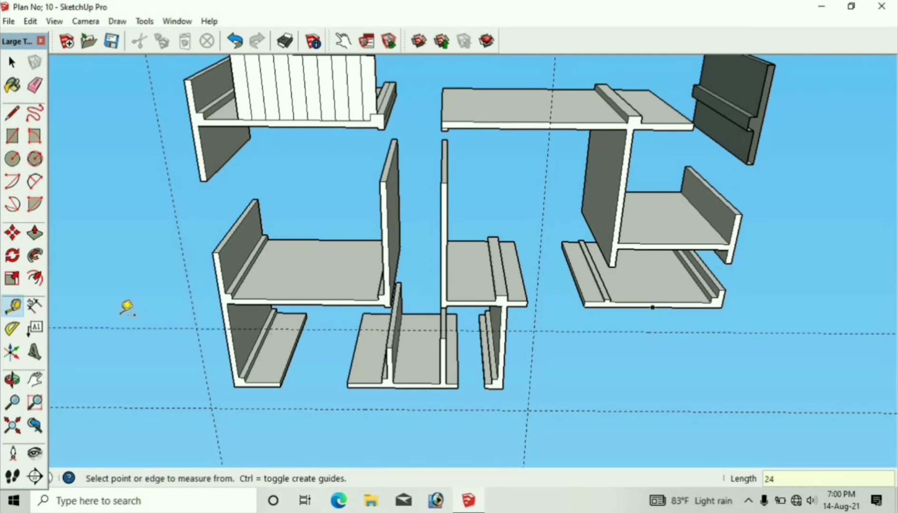
{"action": "left_click", "coordinate": [35, 379]}
{"action": "left_click_drag", "start_coordinate": [688, 228], "coordinate": [484, 294]}
{"action": "left_click", "coordinate": [12, 306]}
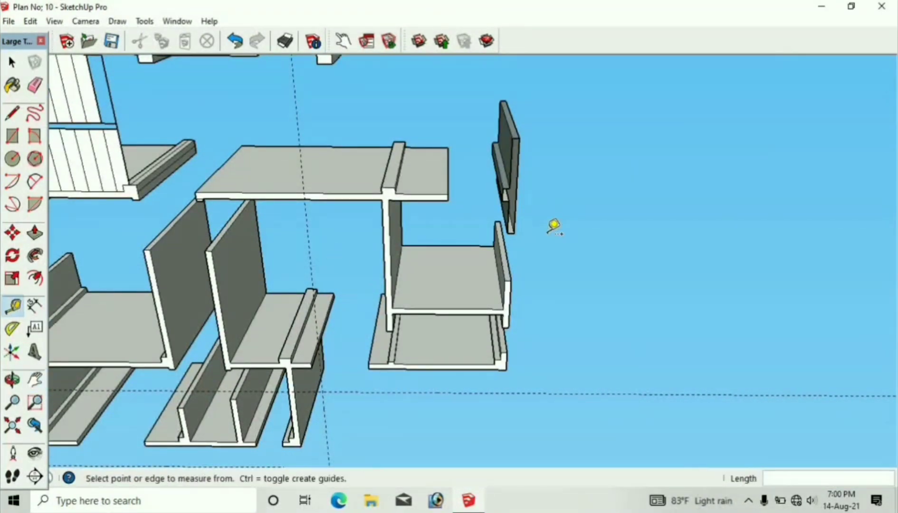
{"action": "left_click", "coordinate": [516, 189]}
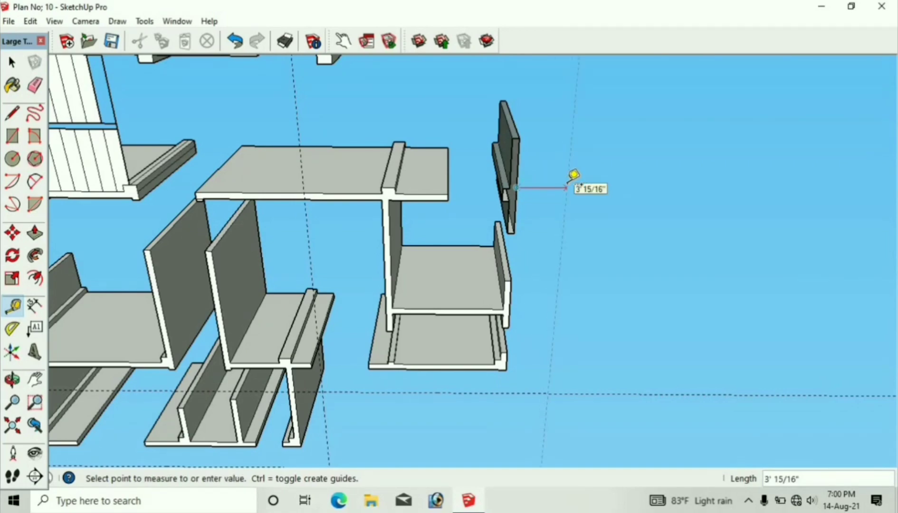
{"action": "key", "text": "Escape"}
Step: Place a guide line 24" outside the front walls of the house
{"action": "left_click", "coordinate": [13, 378]}
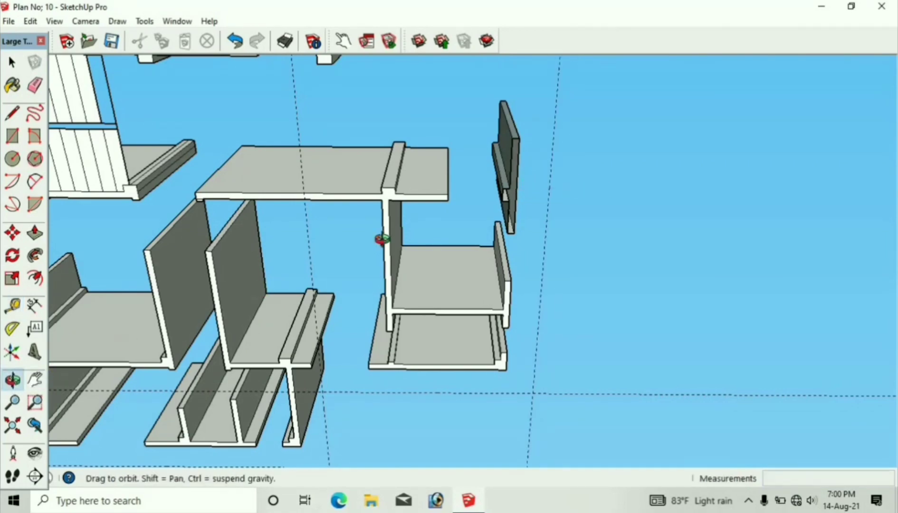
{"action": "left_click_drag", "start_coordinate": [382, 236], "coordinate": [375, 297]}
{"action": "scroll", "coordinate": [350, 285], "scroll_direction": "down", "scroll_amount": 2}
{"action": "left_click_drag", "start_coordinate": [227, 186], "coordinate": [63, 405]}
{"action": "left_click", "coordinate": [35, 379]}
{"action": "left_click_drag", "start_coordinate": [66, 333], "coordinate": [242, 414]}
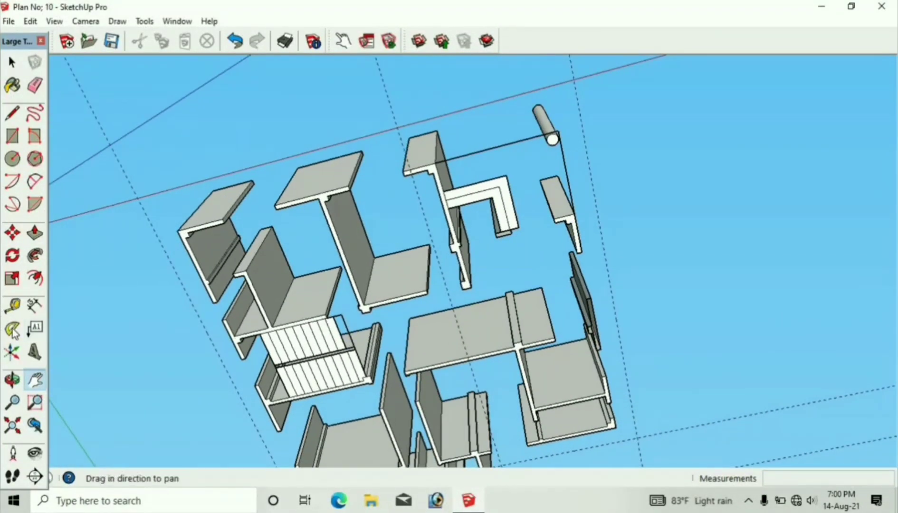
{"action": "left_click", "coordinate": [13, 308]}
{"action": "scroll", "coordinate": [311, 180], "scroll_direction": "up", "scroll_amount": 1}
{"action": "left_click", "coordinate": [312, 194]}
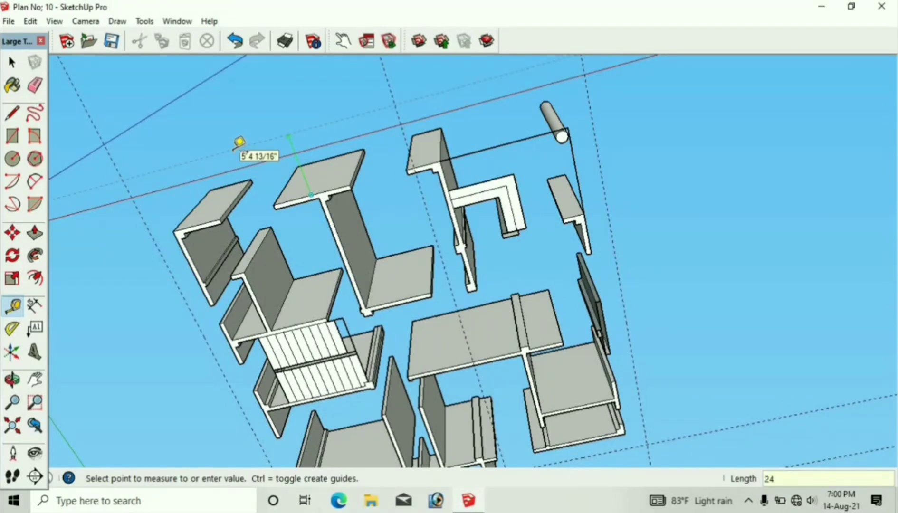
Step: Draw a closed base outline through the guide intersections around the house, including the notch at the recessed rear corner
{"action": "left_click", "coordinate": [12, 379]}
{"action": "left_click_drag", "start_coordinate": [321, 241], "coordinate": [61, 230]}
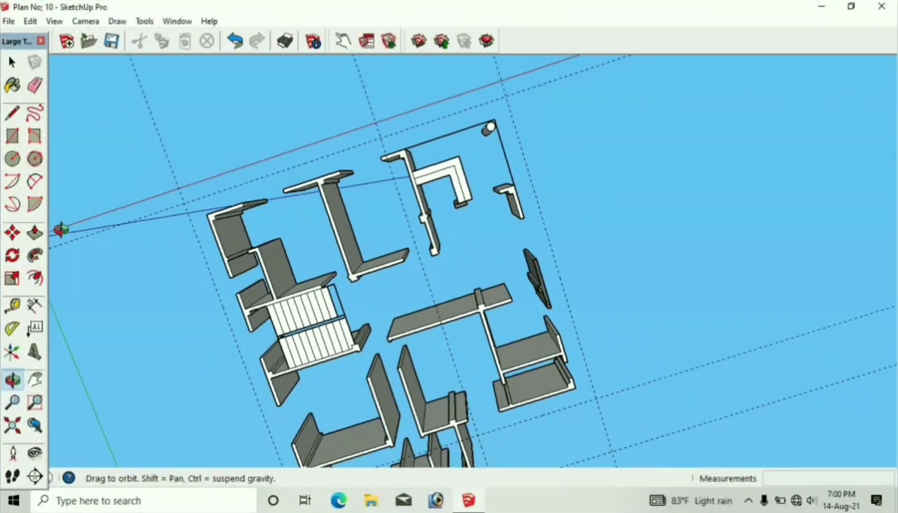
{"action": "left_click", "coordinate": [12, 112]}
{"action": "left_click", "coordinate": [184, 203]}
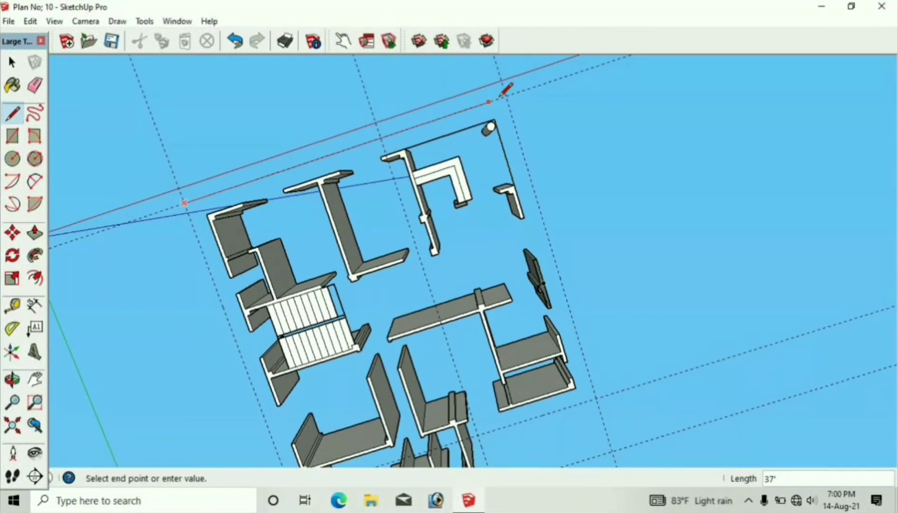
{"action": "scroll", "coordinate": [576, 301], "scroll_direction": "down", "scroll_amount": 3}
{"action": "scroll", "coordinate": [579, 327], "scroll_direction": "up", "scroll_amount": 3}
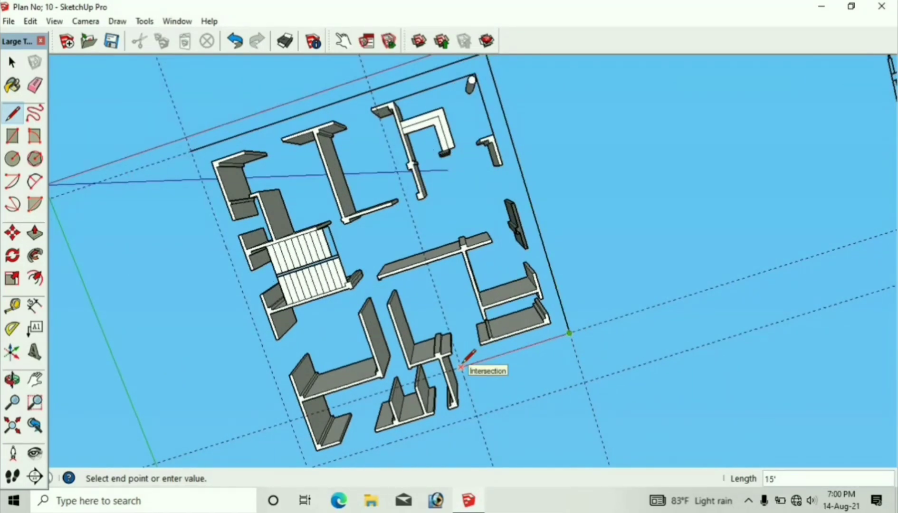
{"action": "scroll", "coordinate": [318, 452], "scroll_direction": "down", "scroll_amount": 2}
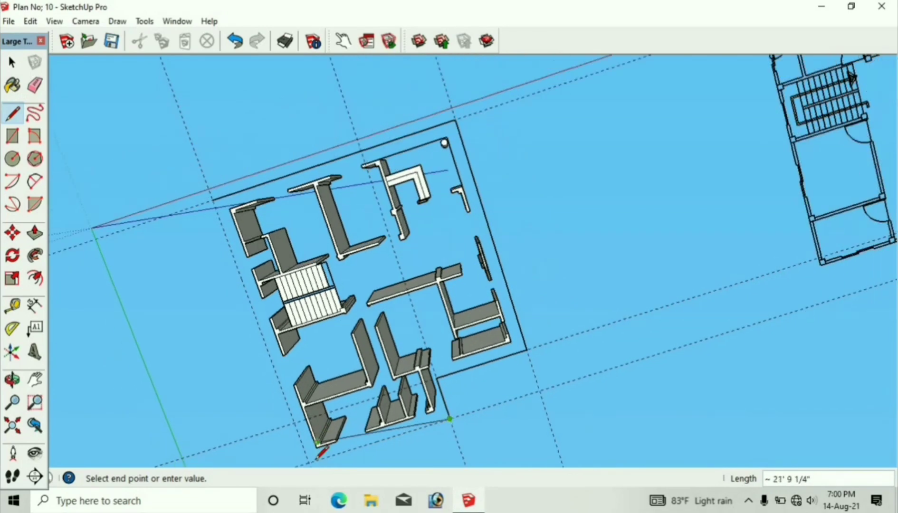
{"action": "left_click", "coordinate": [212, 200]}
Step: Delete all the guide lines around the house base
{"action": "left_click", "coordinate": [11, 379]}
{"action": "mouse_move", "coordinate": [381, 186]}
{"action": "left_mouse_down"}
{"action": "mouse_move", "coordinate": [375, 240]}
{"action": "mouse_move", "coordinate": [387, 255]}
{"action": "mouse_move", "coordinate": [390, 315]}
{"action": "mouse_move", "coordinate": [369, 396]}
{"action": "mouse_move", "coordinate": [333, 285]}
{"action": "left_mouse_up"}
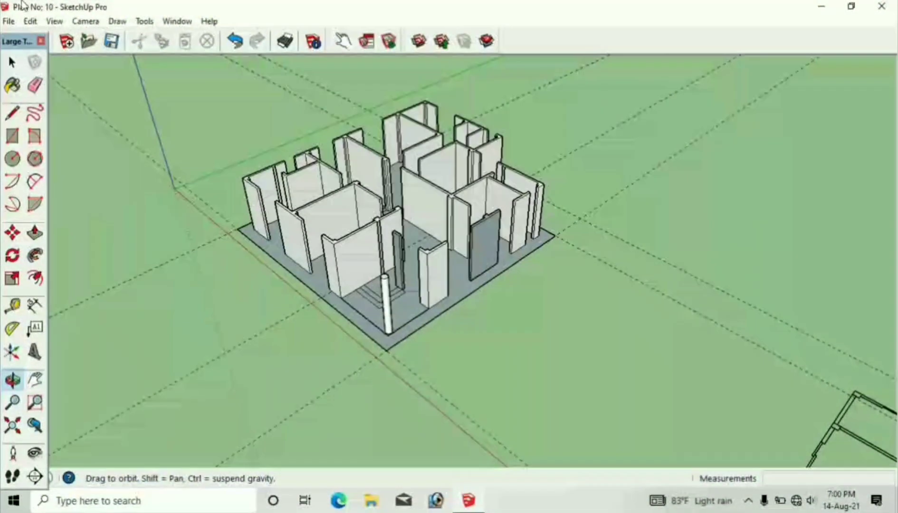
{"action": "left_click", "coordinate": [35, 86]}
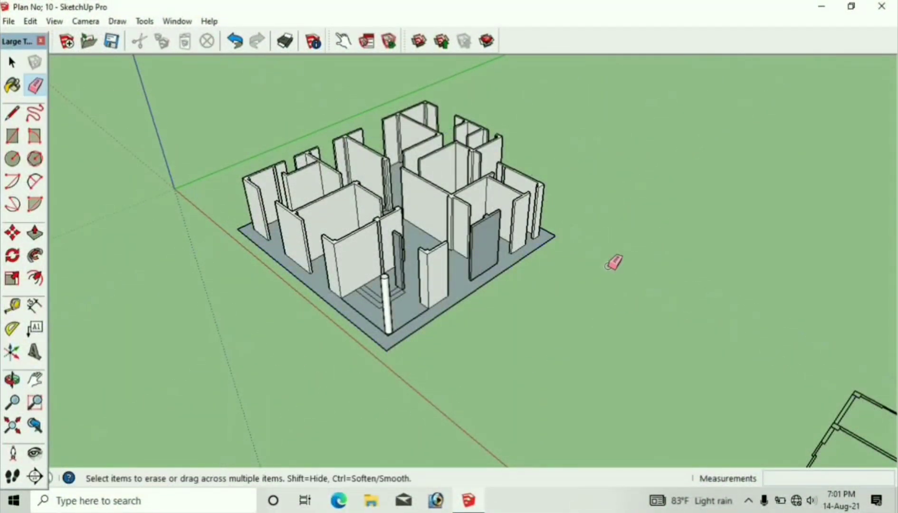
Step: Extrude the underside of the base outline downward with Push/Pull to form a solid plinth beneath the house
{"action": "left_click", "coordinate": [12, 379]}
{"action": "mouse_move", "coordinate": [297, 269]}
{"action": "left_mouse_down"}
{"action": "mouse_move", "coordinate": [566, 357]}
{"action": "mouse_move", "coordinate": [561, 313]}
{"action": "mouse_move", "coordinate": [469, 61]}
{"action": "mouse_move", "coordinate": [453, 281]}
{"action": "mouse_move", "coordinate": [427, 336]}
{"action": "mouse_move", "coordinate": [443, 294]}
{"action": "mouse_move", "coordinate": [412, 4]}
{"action": "left_mouse_up"}
{"action": "left_click", "coordinate": [35, 233]}
{"action": "left_click", "coordinate": [120, 261]}
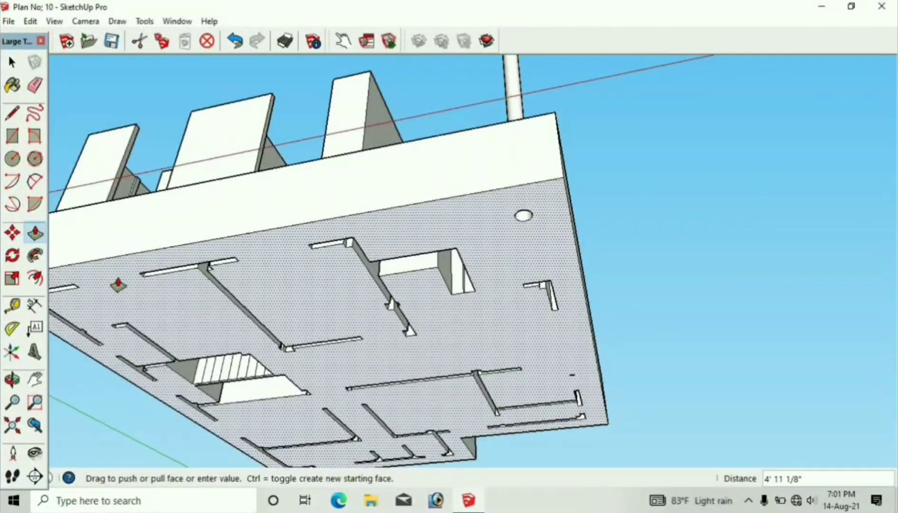
{"action": "key", "text": "Return"}
Step: Draw a 3' 3" line across the porch floor from the outer step corner to the nearby wall corner
{"action": "left_click", "coordinate": [13, 380]}
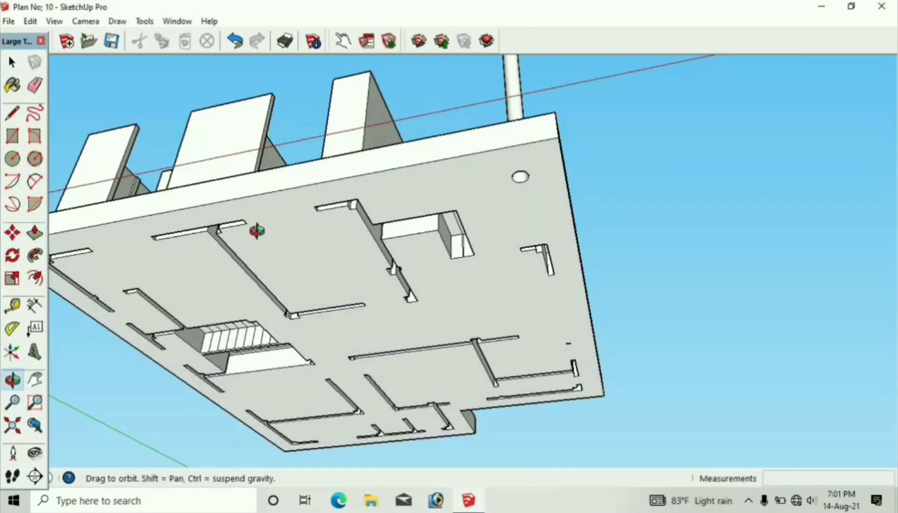
{"action": "left_click_drag", "start_coordinate": [256, 229], "coordinate": [240, 435]}
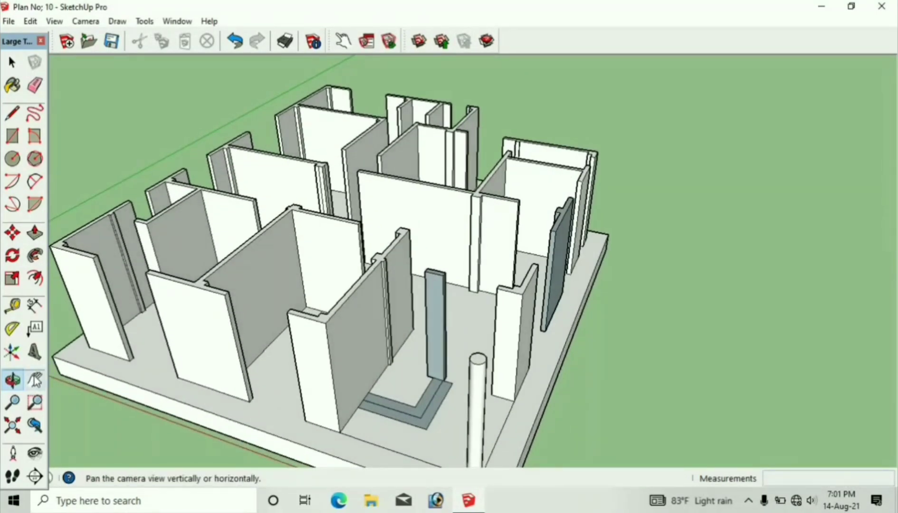
{"action": "left_click", "coordinate": [35, 380]}
{"action": "scroll", "coordinate": [314, 379], "scroll_direction": "down", "scroll_amount": 2}
{"action": "scroll", "coordinate": [335, 379], "scroll_direction": "up", "scroll_amount": 4}
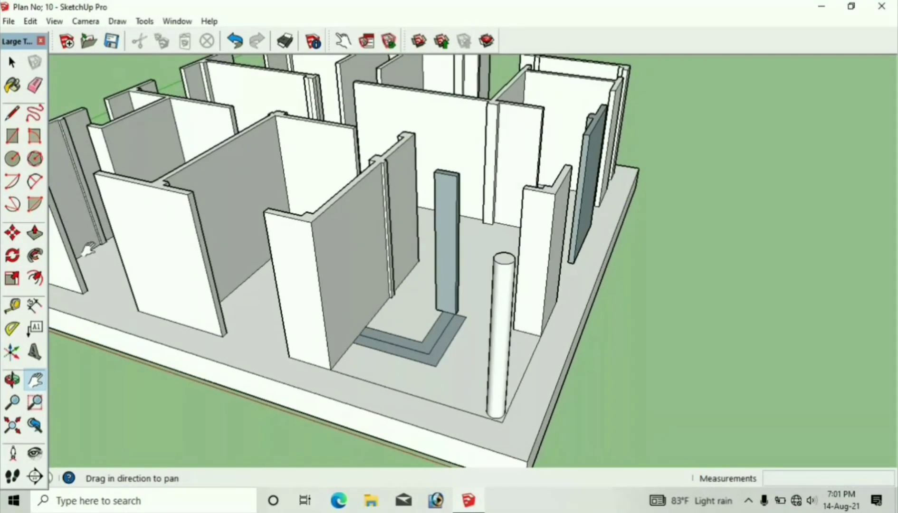
{"action": "left_click_drag", "start_coordinate": [277, 367], "coordinate": [380, 390]}
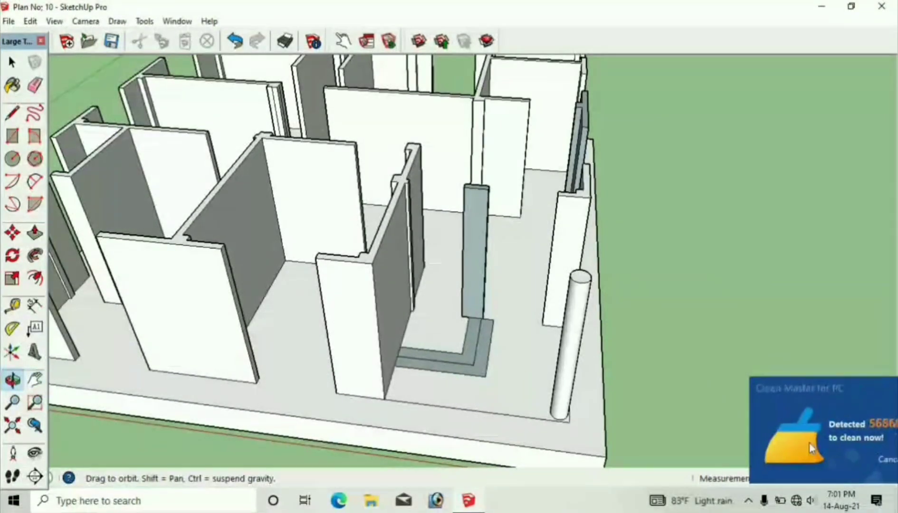
{"action": "left_click", "coordinate": [886, 387]}
{"action": "left_click", "coordinate": [12, 113]}
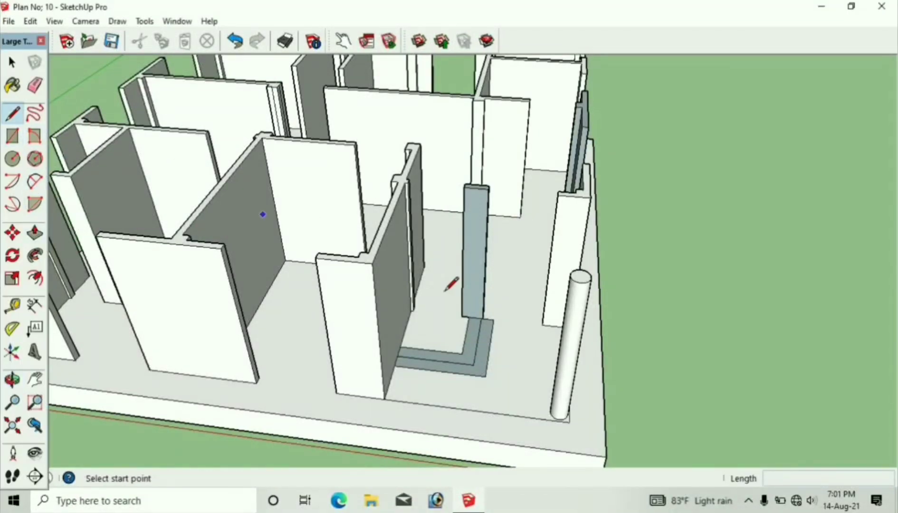
{"action": "scroll", "coordinate": [498, 311], "scroll_direction": "up", "scroll_amount": 2}
{"action": "scroll", "coordinate": [481, 320], "scroll_direction": "up", "scroll_amount": 2}
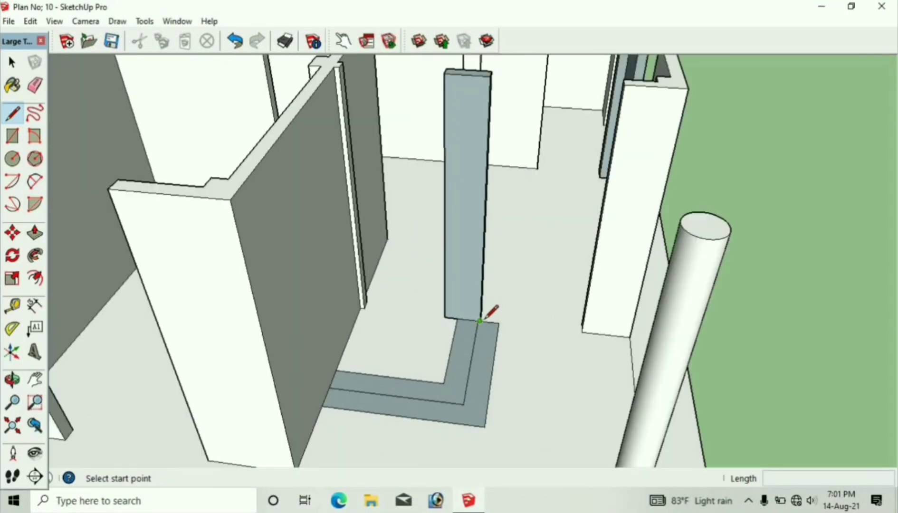
{"action": "left_click", "coordinate": [499, 323]}
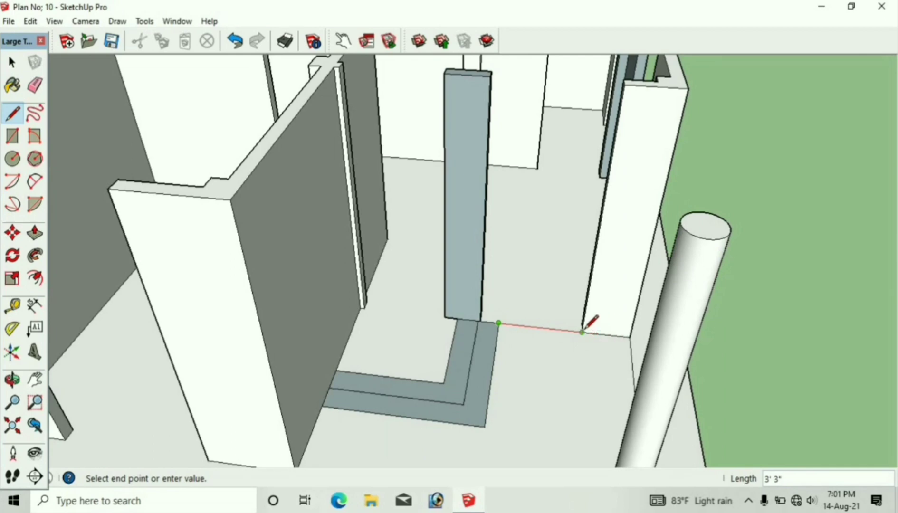
{"action": "left_click", "coordinate": [34, 379]}
{"action": "left_click_drag", "start_coordinate": [392, 372], "coordinate": [328, 311]}
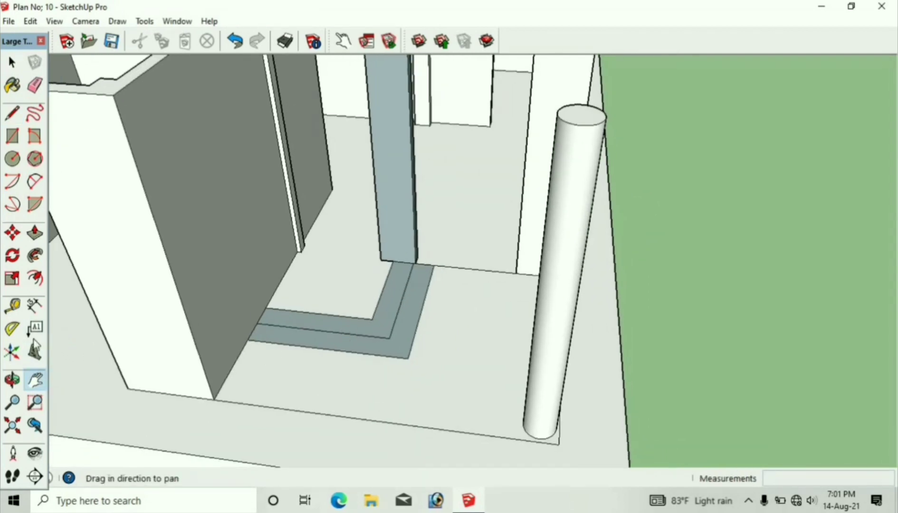
{"action": "left_click", "coordinate": [34, 233]}
{"action": "left_click", "coordinate": [307, 387]}
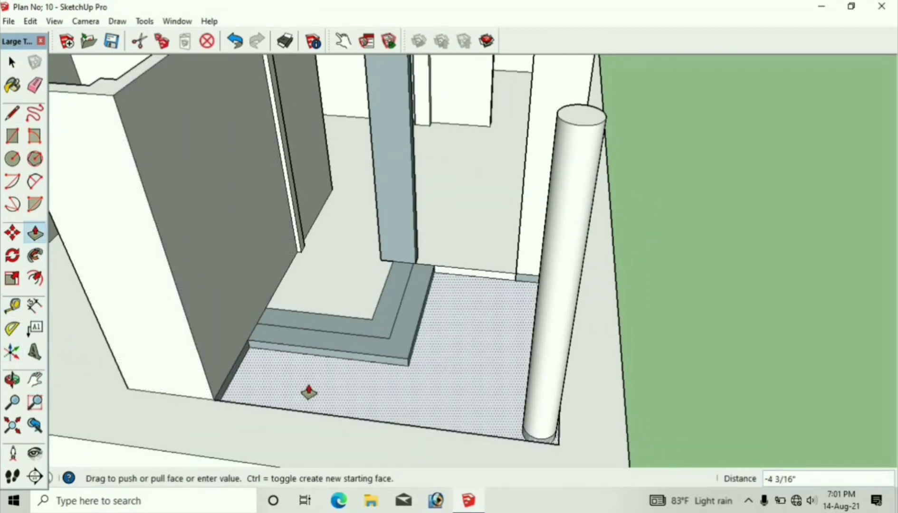
{"action": "key", "text": "Escape"}
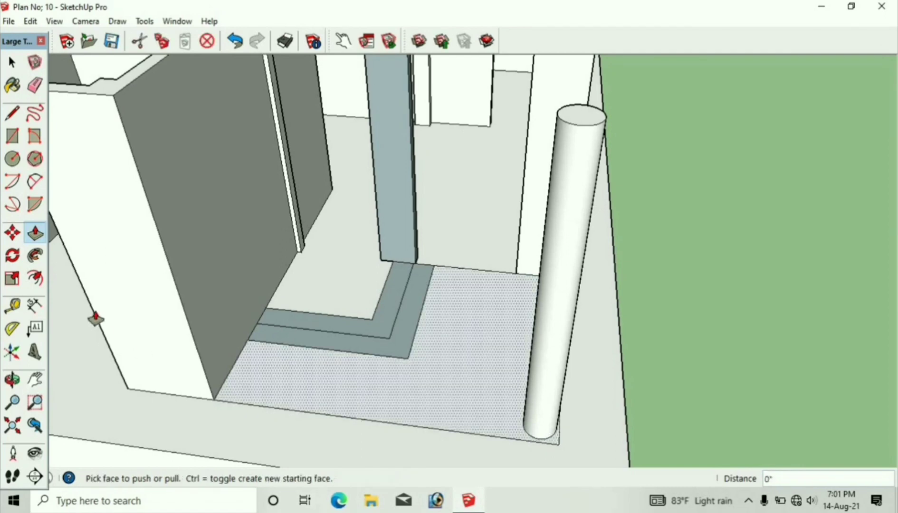
Step: Draw a 2' line from the front wall corner to the base edge, and another from the opposite wall corner to the side edge
{"action": "left_click", "coordinate": [13, 113]}
{"action": "left_click", "coordinate": [215, 403]}
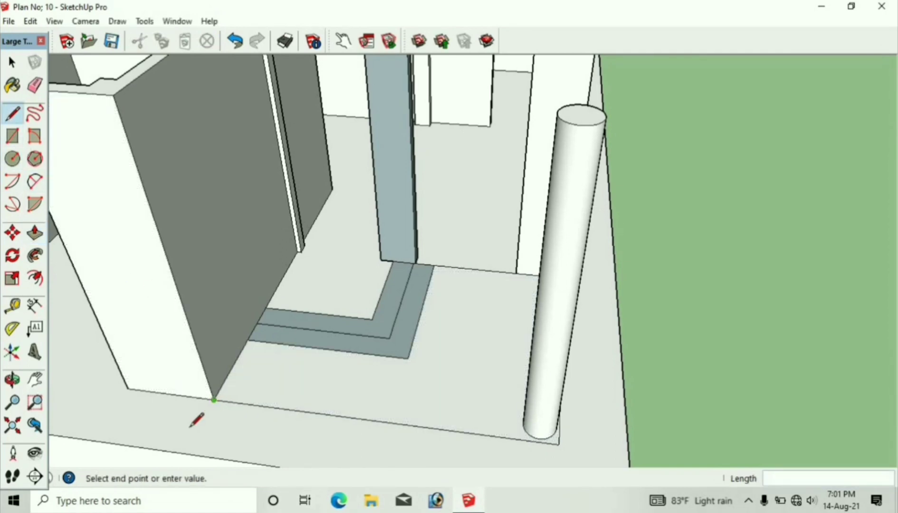
{"action": "left_click", "coordinate": [184, 452]}
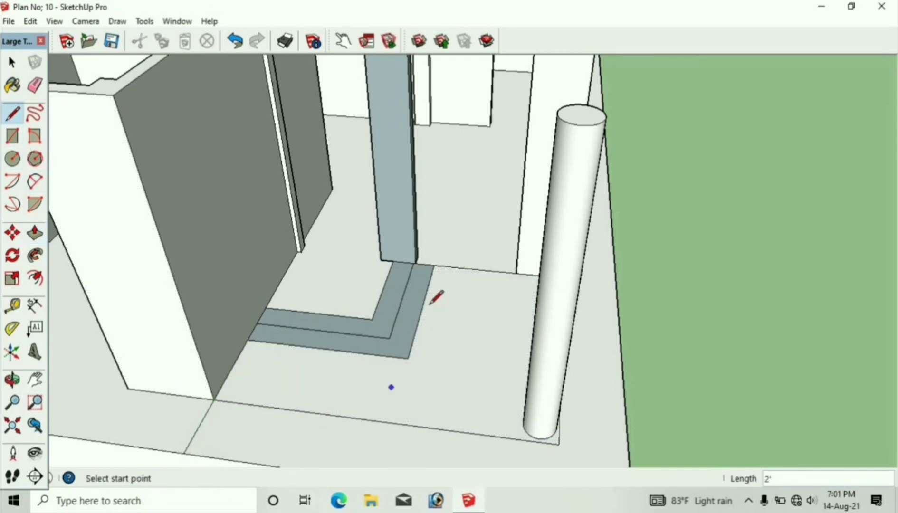
{"action": "scroll", "coordinate": [630, 277], "scroll_direction": "up", "scroll_amount": 3}
{"action": "left_click", "coordinate": [13, 380]}
{"action": "left_click_drag", "start_coordinate": [302, 369], "coordinate": [217, 374]}
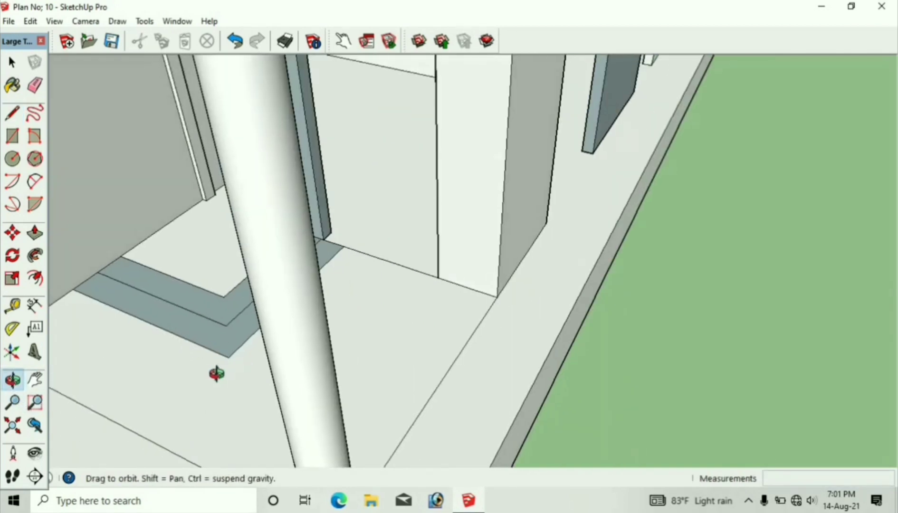
{"action": "left_click", "coordinate": [12, 114]}
{"action": "left_click", "coordinate": [498, 297]}
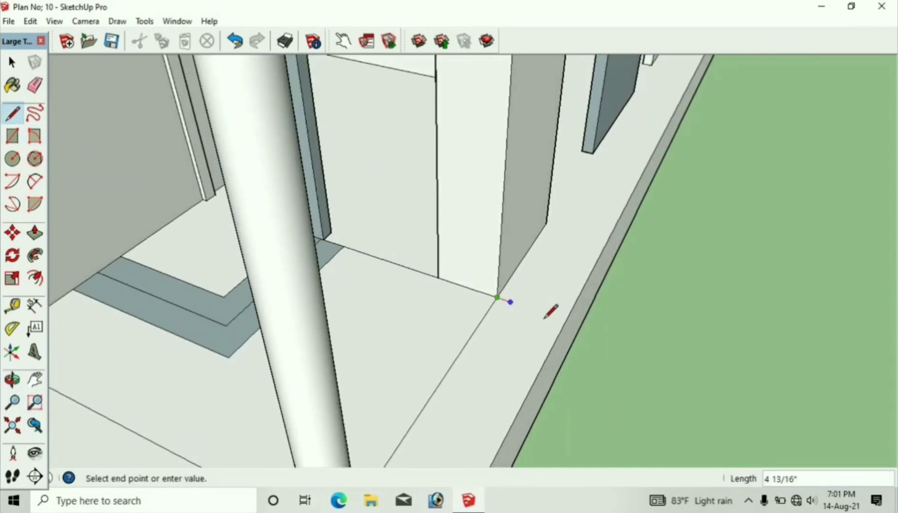
Step: Erase the old porch boundary lines that meet at the round column, merging the porch floor with the outer base strip
{"action": "left_click", "coordinate": [35, 379]}
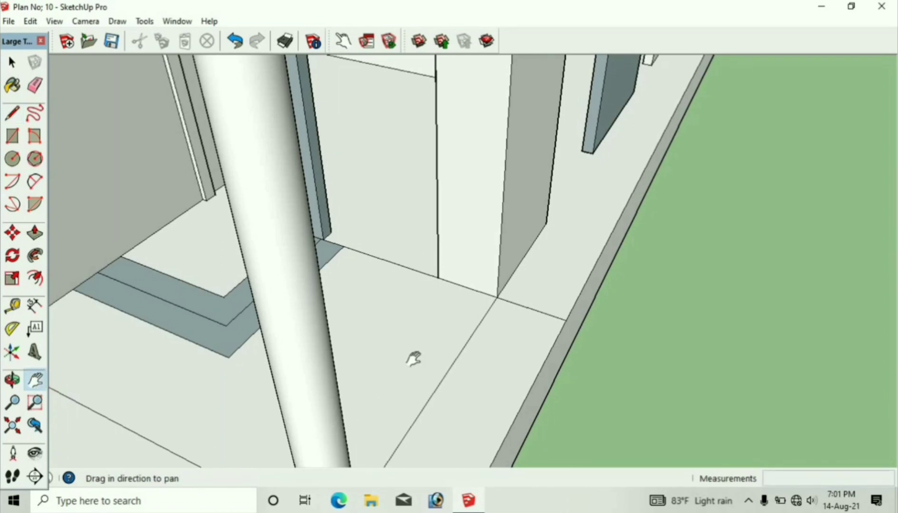
{"action": "left_click_drag", "start_coordinate": [413, 357], "coordinate": [570, 271]}
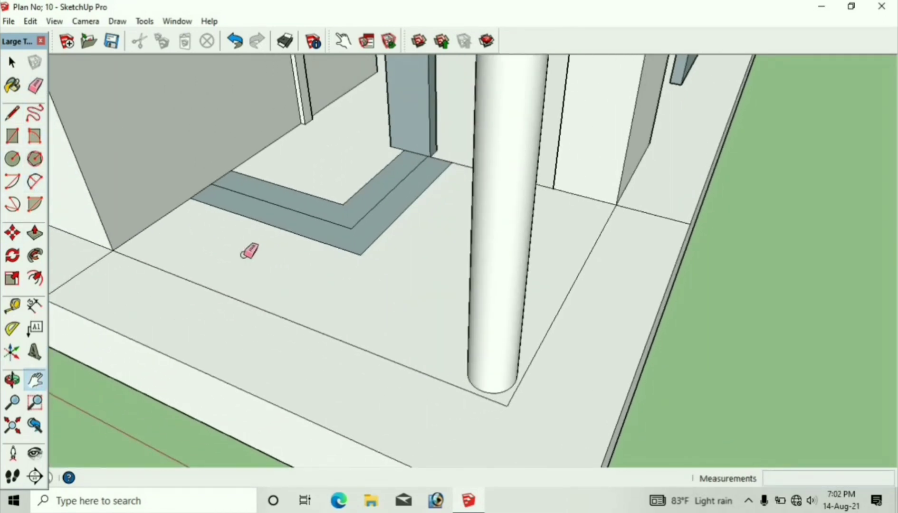
{"action": "key", "text": "e"}
{"action": "left_click", "coordinate": [242, 301]}
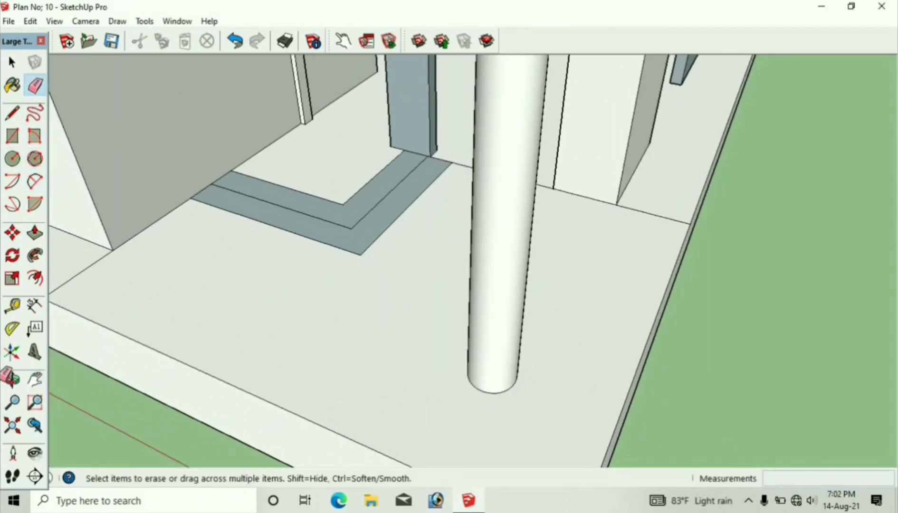
Step: Push the porch floor around the round column down 1' 6" below the house floor
{"action": "left_click", "coordinate": [11, 379]}
{"action": "left_click_drag", "start_coordinate": [166, 329], "coordinate": [241, 369]}
{"action": "key", "text": "p"}
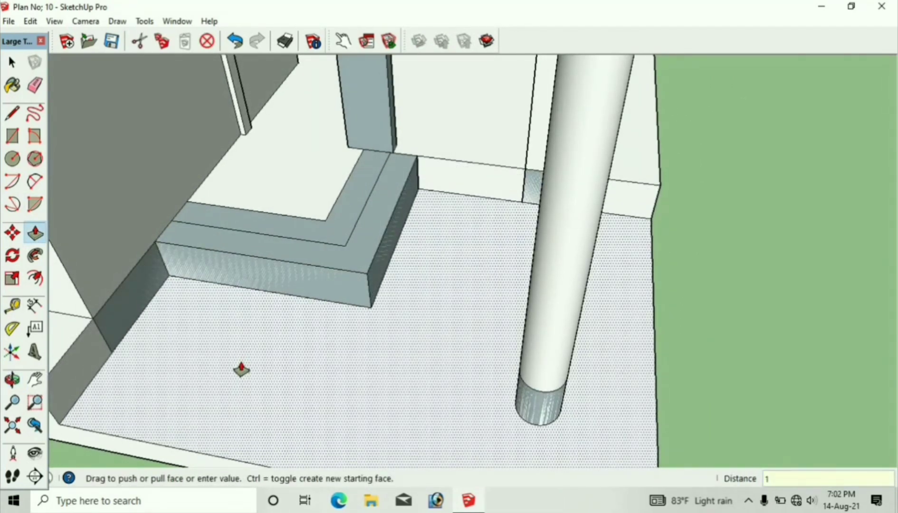
{"action": "type", "text": "1' 6"}
{"action": "key", "text": "Return"}
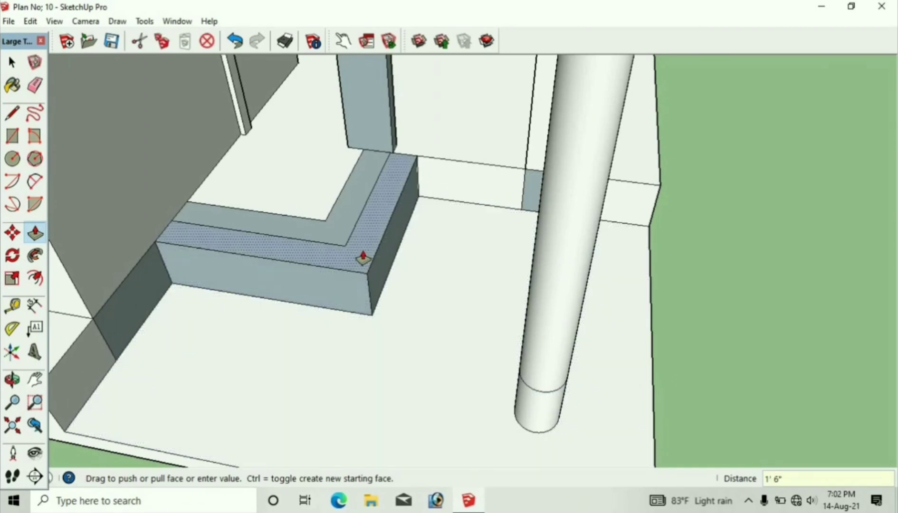
Step: Form the porch steps by pushing the outer L-shaped tread down 1' and the inner tread down 6"
{"action": "left_click_drag", "start_coordinate": [359, 269], "coordinate": [358, 276]}
{"action": "type", "text": "1'"}
{"action": "key", "text": "Return"}
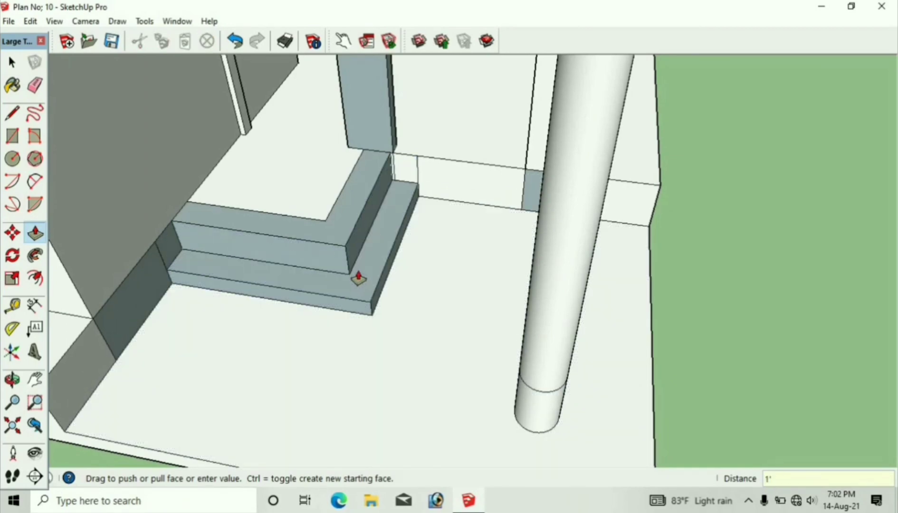
{"action": "left_click_drag", "start_coordinate": [339, 243], "coordinate": [339, 248]}
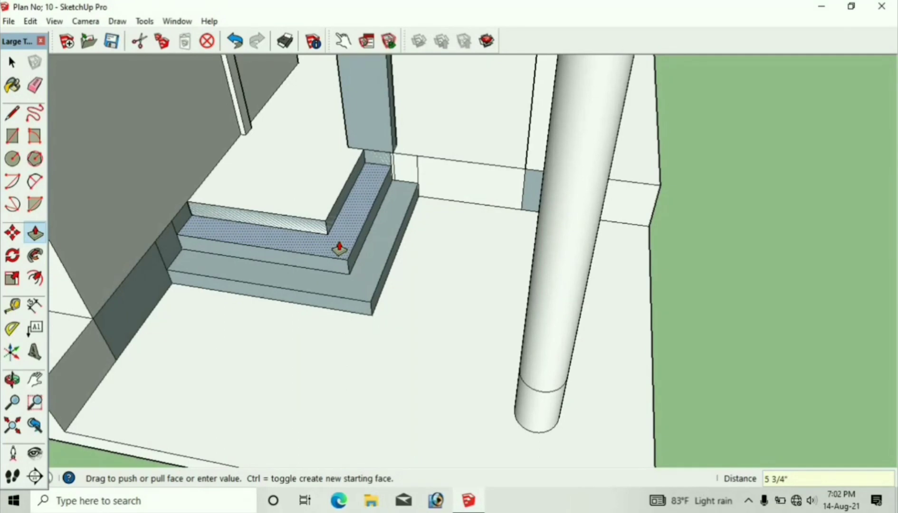
{"action": "type", "text": "6"}
{"action": "key", "text": "Return"}
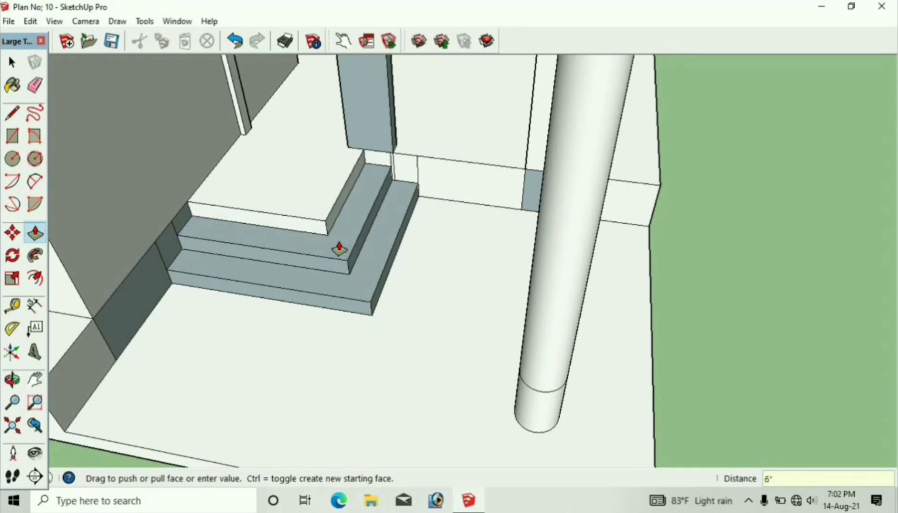
Step: Erase the leftover lines on the vertical base face beside the steps and below the side wall
{"action": "left_click", "coordinate": [35, 86]}
{"action": "scroll", "coordinate": [200, 240], "scroll_direction": "up", "scroll_amount": 2}
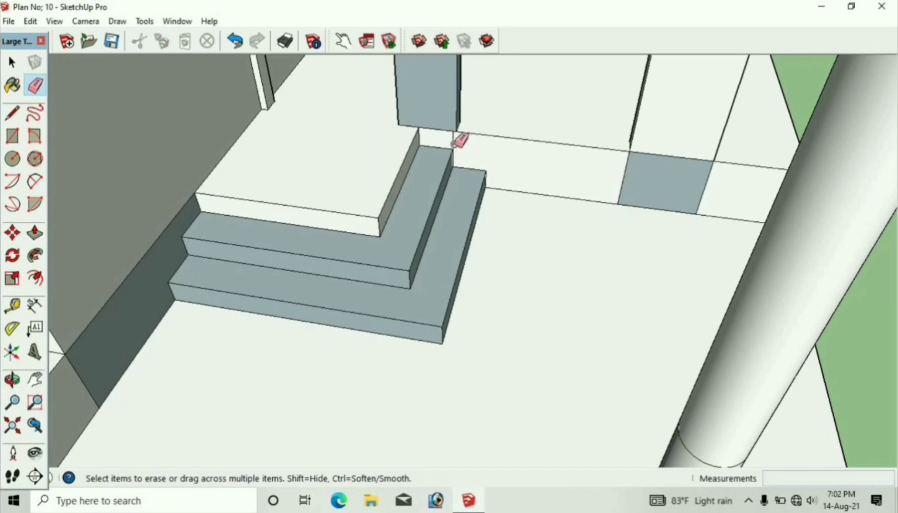
{"action": "scroll", "coordinate": [452, 144], "scroll_direction": "down", "scroll_amount": 1}
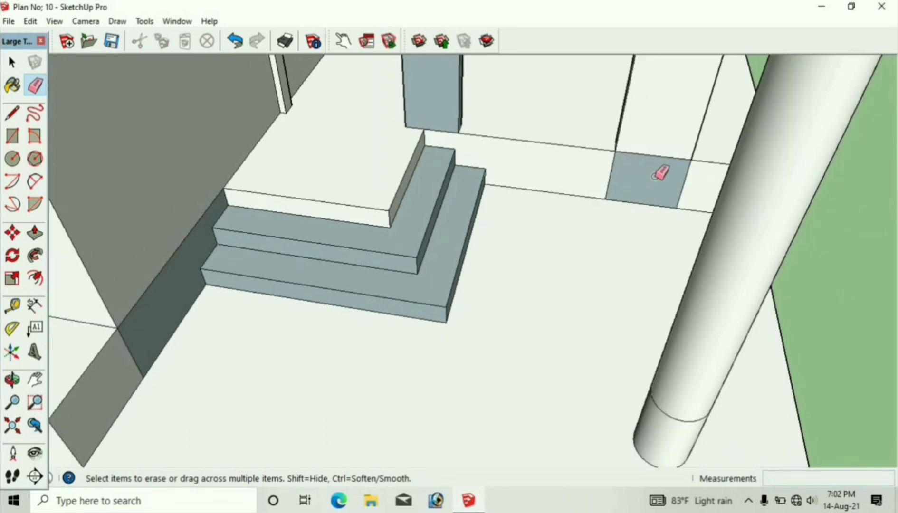
{"action": "left_click", "coordinate": [603, 170]}
{"action": "scroll", "coordinate": [568, 186], "scroll_direction": "up", "scroll_amount": 1}
{"action": "scroll", "coordinate": [547, 185], "scroll_direction": "down", "scroll_amount": 2}
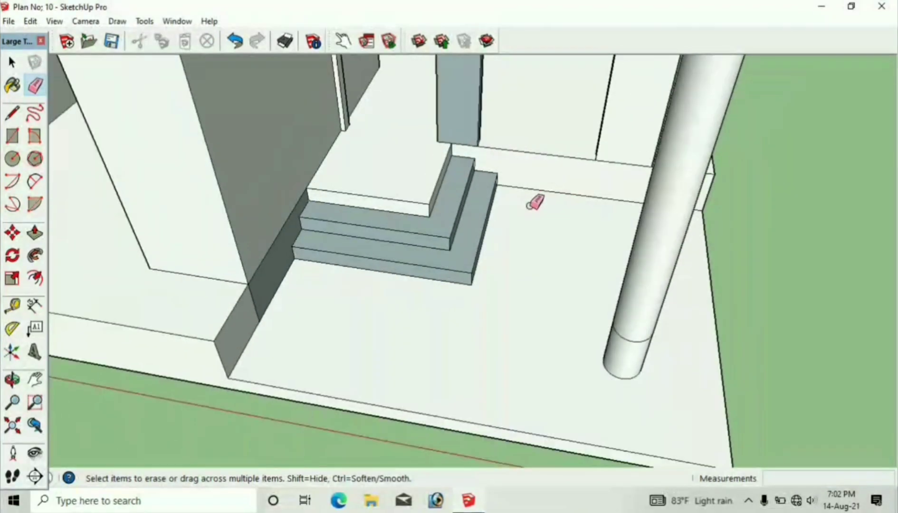
Step: Erase the ring near the column's foot and the leftover line on the base face below the front wall
{"action": "scroll", "coordinate": [536, 202], "scroll_direction": "down", "scroll_amount": 1}
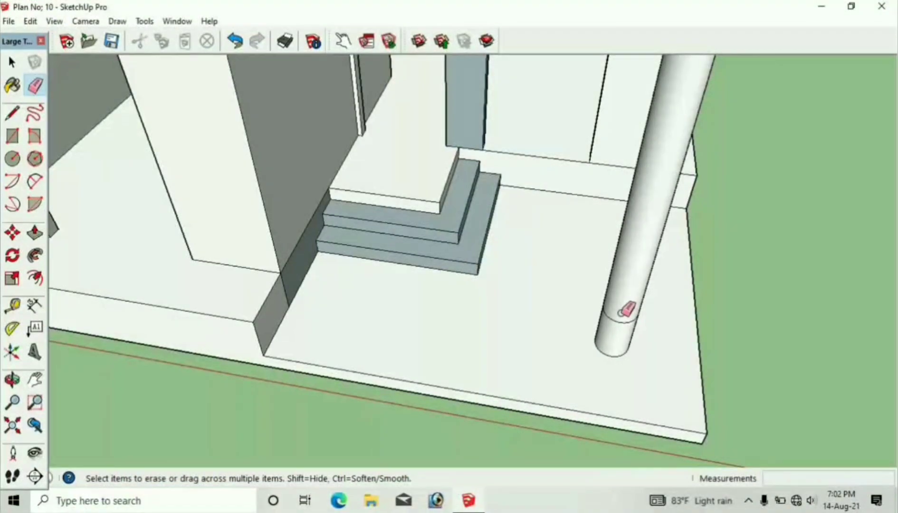
{"action": "left_click", "coordinate": [8, 383]}
{"action": "mouse_move", "coordinate": [407, 267]}
{"action": "left_mouse_down"}
{"action": "mouse_move", "coordinate": [592, 324]}
{"action": "mouse_move", "coordinate": [295, 168]}
{"action": "mouse_move", "coordinate": [315, 192]}
{"action": "mouse_move", "coordinate": [259, 228]}
{"action": "left_mouse_up"}
{"action": "left_click", "coordinate": [34, 86]}
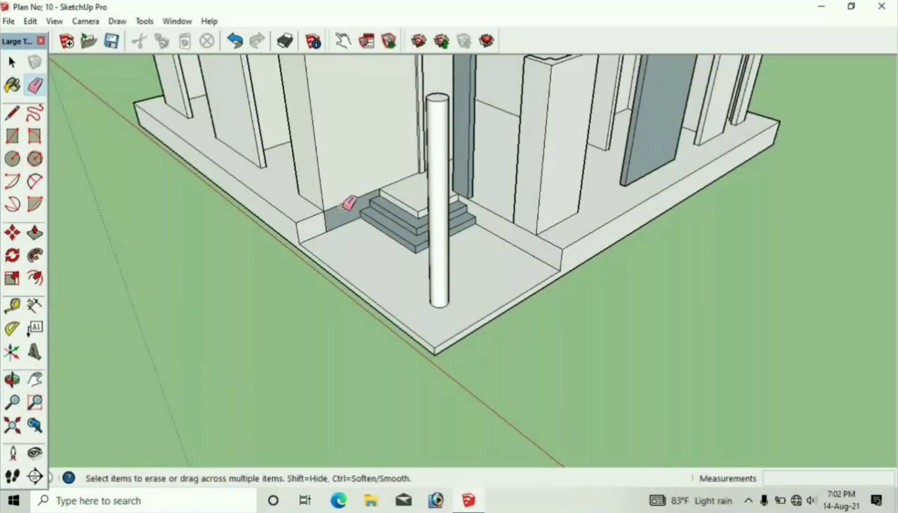
{"action": "scroll", "coordinate": [330, 219], "scroll_direction": "up", "scroll_amount": 1}
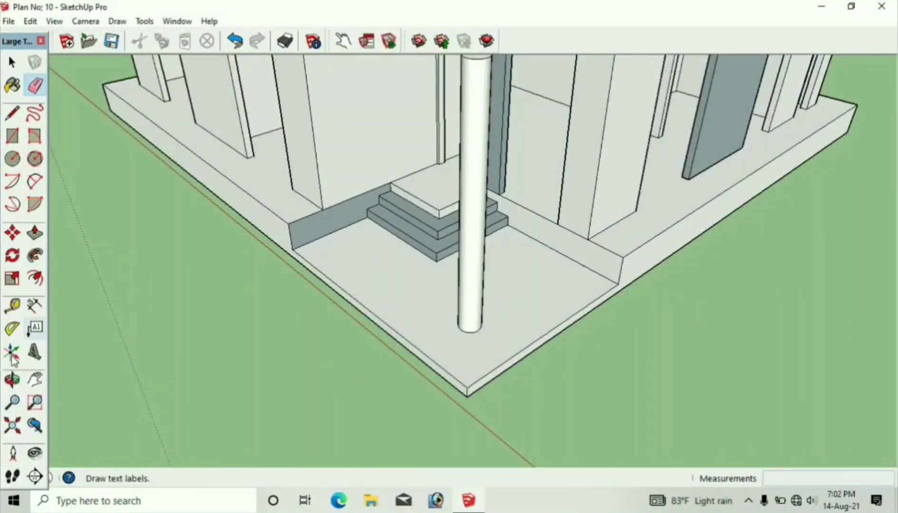
Step: Inspect the porch steps, column and sunken floor up close, and then the whole house on its base
{"action": "left_click", "coordinate": [13, 380]}
{"action": "left_click_drag", "start_coordinate": [330, 245], "coordinate": [484, 271]}
{"action": "scroll", "coordinate": [484, 270], "scroll_direction": "up", "scroll_amount": 5}
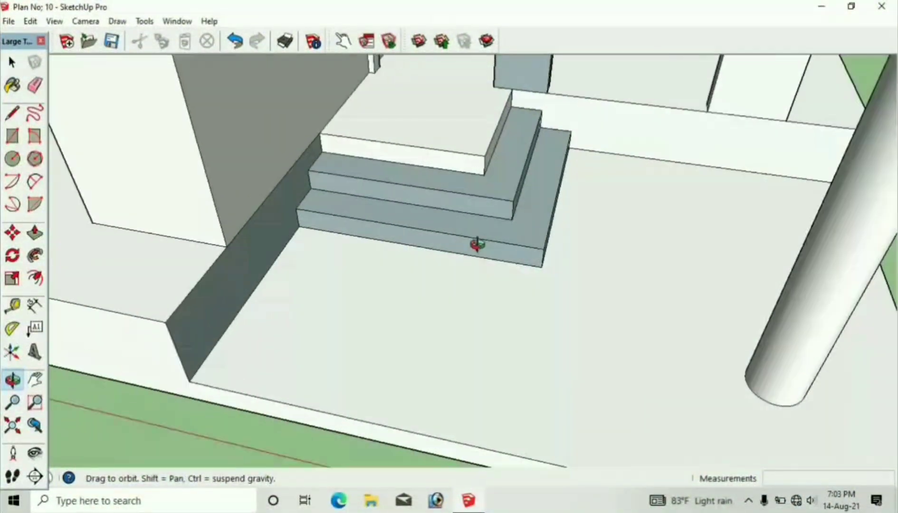
{"action": "left_click_drag", "start_coordinate": [370, 223], "coordinate": [566, 214]}
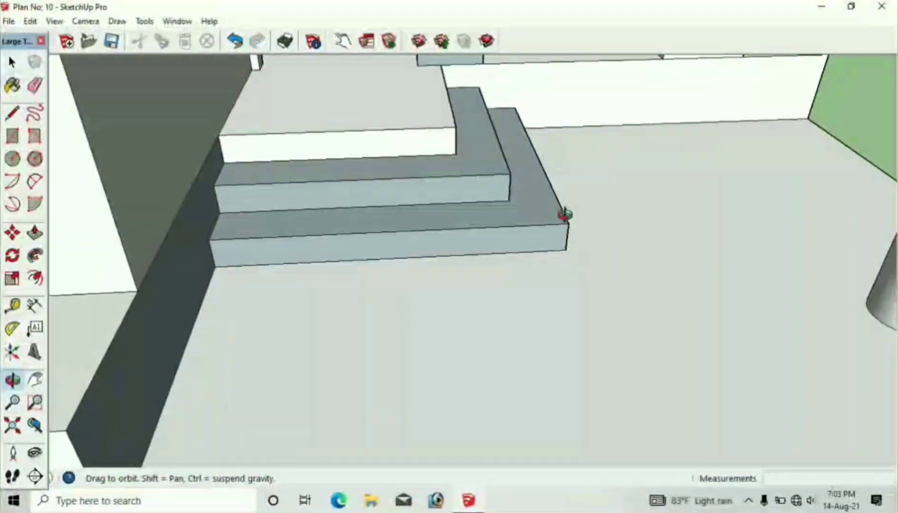
{"action": "scroll", "coordinate": [528, 214], "scroll_direction": "down", "scroll_amount": 5}
{"action": "left_click_drag", "start_coordinate": [489, 253], "coordinate": [507, 266]}
{"action": "scroll", "coordinate": [422, 284], "scroll_direction": "down", "scroll_amount": 5}
{"action": "scroll", "coordinate": [506, 267], "scroll_direction": "up", "scroll_amount": 3}
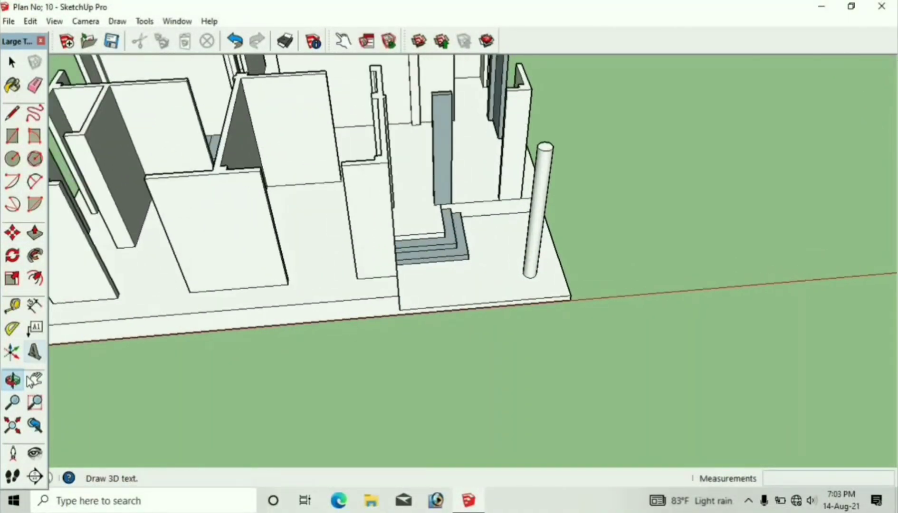
{"action": "left_click", "coordinate": [34, 378]}
{"action": "mouse_move", "coordinate": [431, 254]}
{"action": "left_mouse_down"}
{"action": "mouse_move", "coordinate": [457, 371]}
{"action": "mouse_move", "coordinate": [601, 340]}
{"action": "mouse_move", "coordinate": [636, 342]}
{"action": "left_mouse_up"}
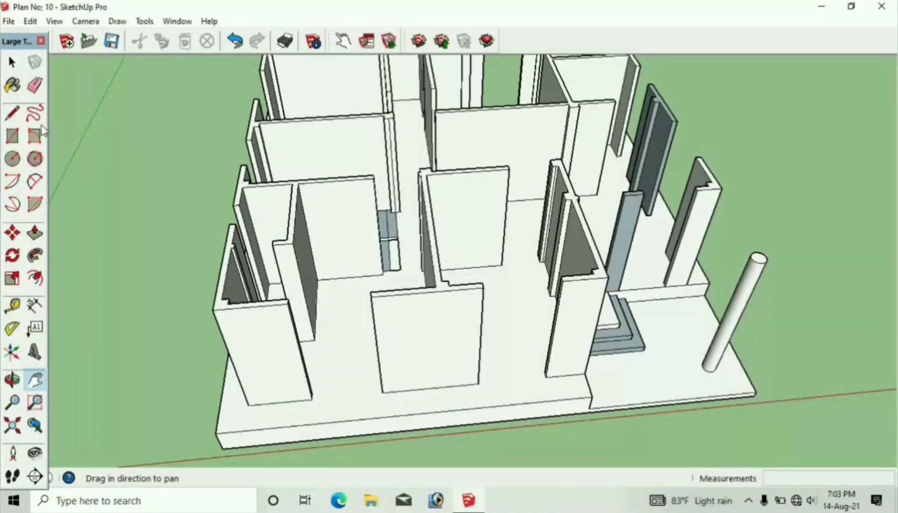
Step: Try the Asphalt_Stamped_Brick material from the Asphalt and Concrete collection on the sunken porch floor
{"action": "left_click", "coordinate": [12, 85]}
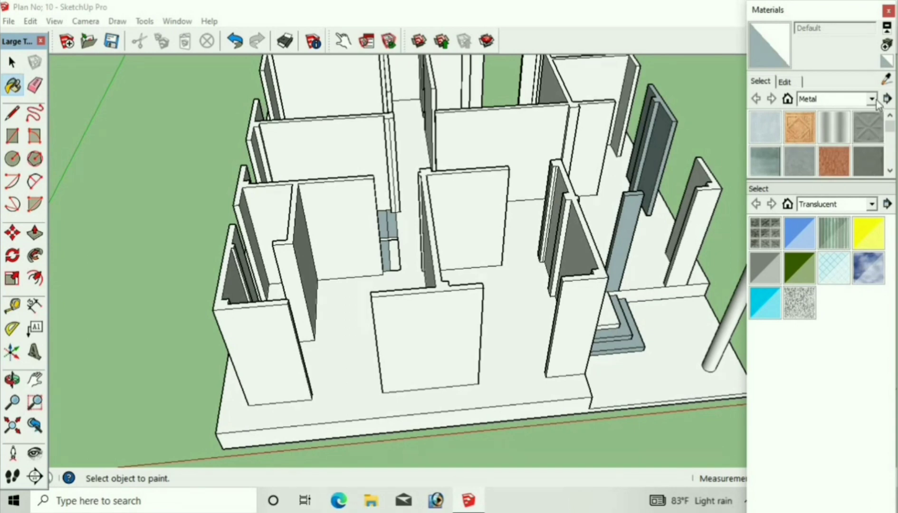
{"action": "left_click", "coordinate": [873, 99]}
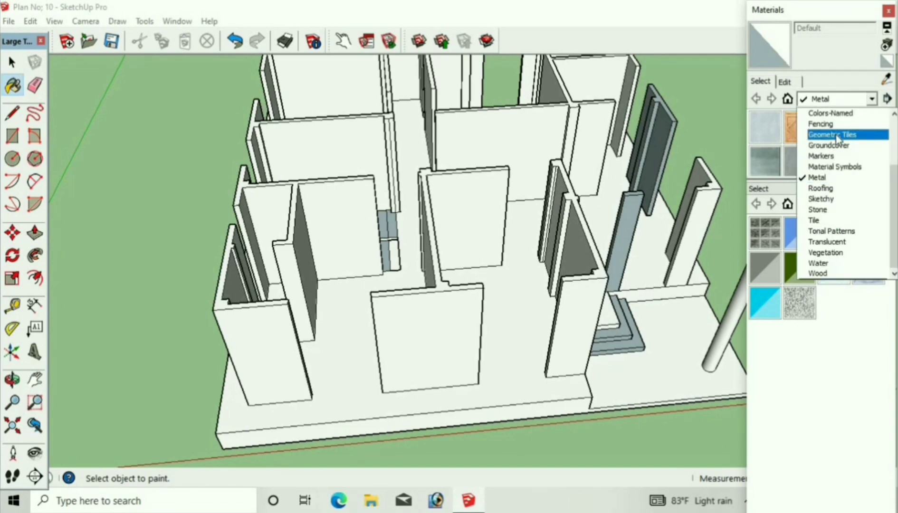
{"action": "left_click", "coordinate": [836, 136]}
{"action": "left_click", "coordinate": [873, 99]}
{"action": "scroll", "coordinate": [855, 143], "scroll_direction": "up", "scroll_amount": 5}
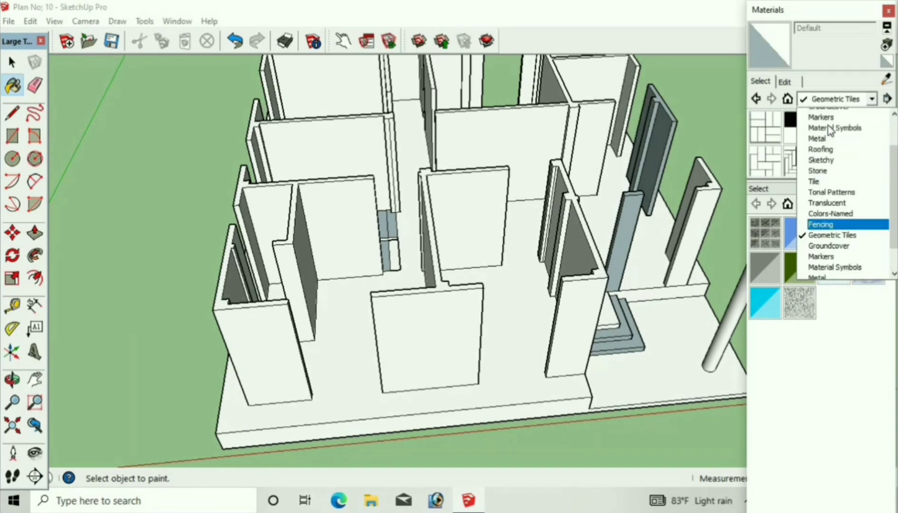
{"action": "left_click", "coordinate": [858, 136]}
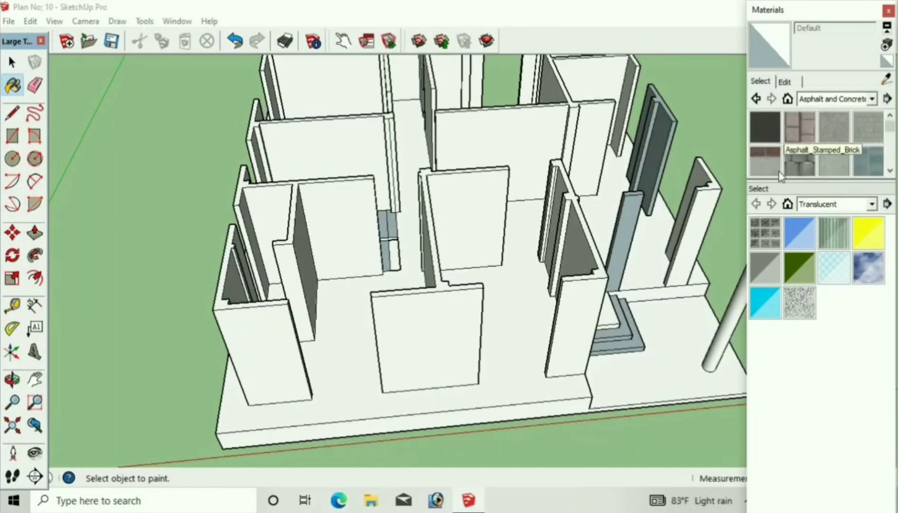
{"action": "left_click", "coordinate": [800, 133]}
{"action": "left_click", "coordinate": [687, 345]}
Step: Try the Concrete_Pavers_Block and Concrete_Block_Layers materials on the sunken porch floor
{"action": "scroll", "coordinate": [680, 345], "scroll_direction": "up", "scroll_amount": 4}
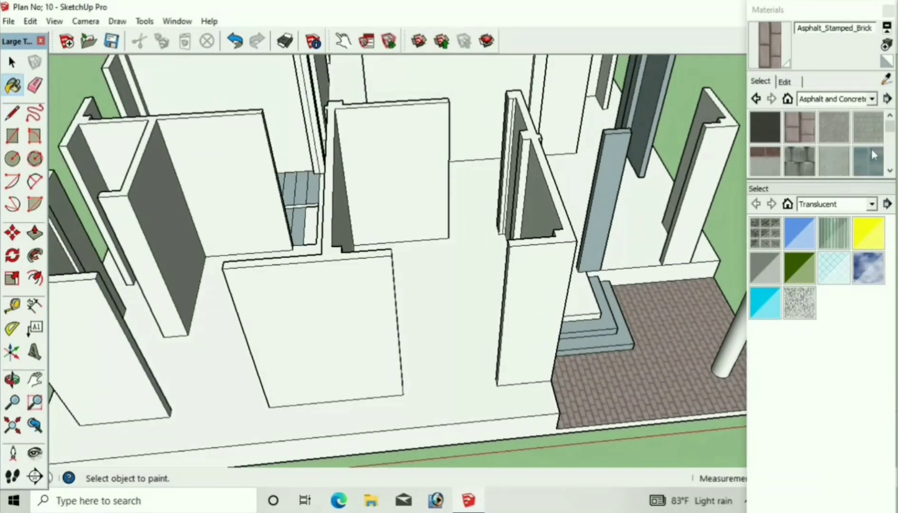
{"action": "left_click", "coordinate": [865, 163]}
{"action": "left_click", "coordinate": [682, 355]}
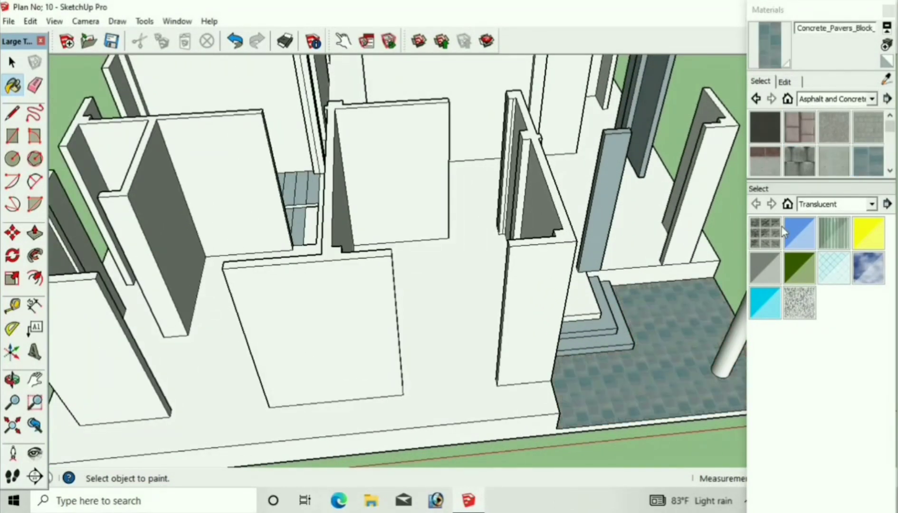
{"action": "left_click", "coordinate": [770, 155]}
{"action": "left_click", "coordinate": [697, 346]}
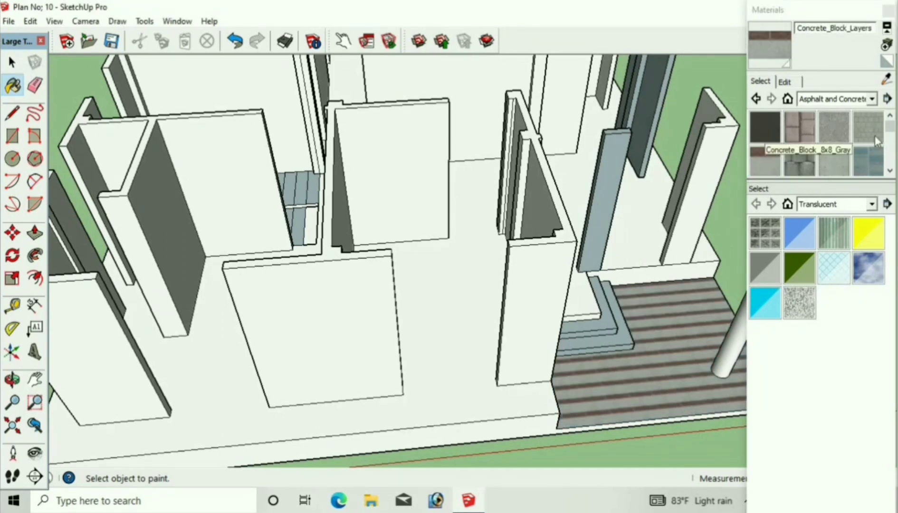
Step: Paint the sunken porch floor with Brick_Colored_Blue from the Brick and Cladding collection
{"action": "left_click", "coordinate": [873, 99]}
{"action": "left_click", "coordinate": [817, 123]}
{"action": "left_click", "coordinate": [872, 99]}
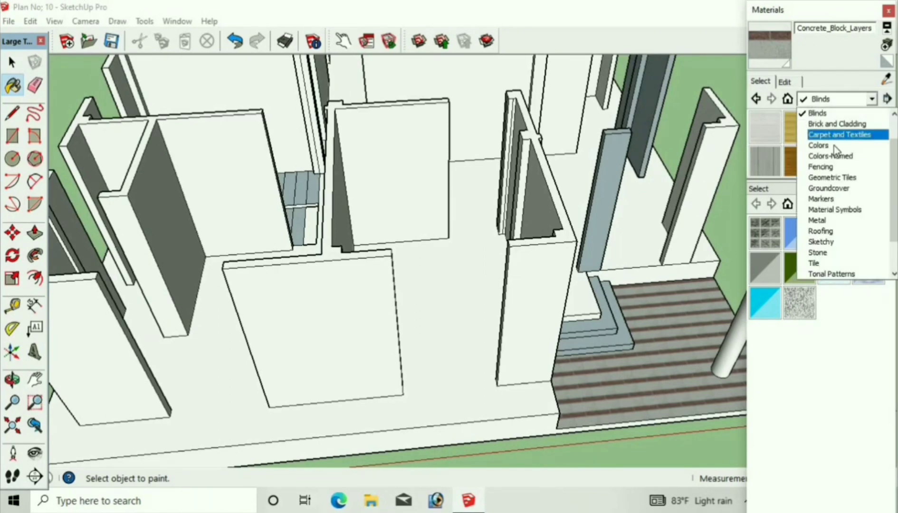
{"action": "left_click", "coordinate": [841, 148]}
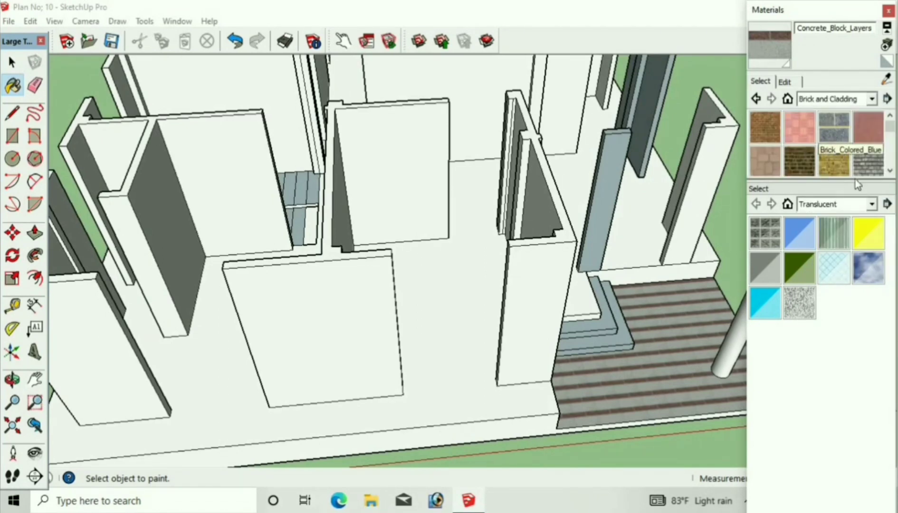
{"action": "left_click", "coordinate": [834, 127]}
{"action": "left_click", "coordinate": [690, 329]}
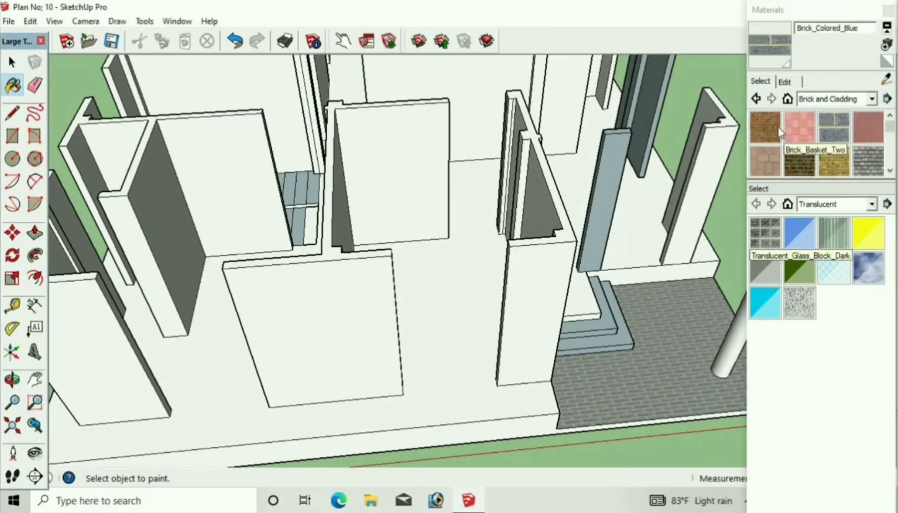
Step: Try the Blinds_Cloth_Horizontal material from the Blinds collection on the house floor
{"action": "left_click", "coordinate": [872, 99]}
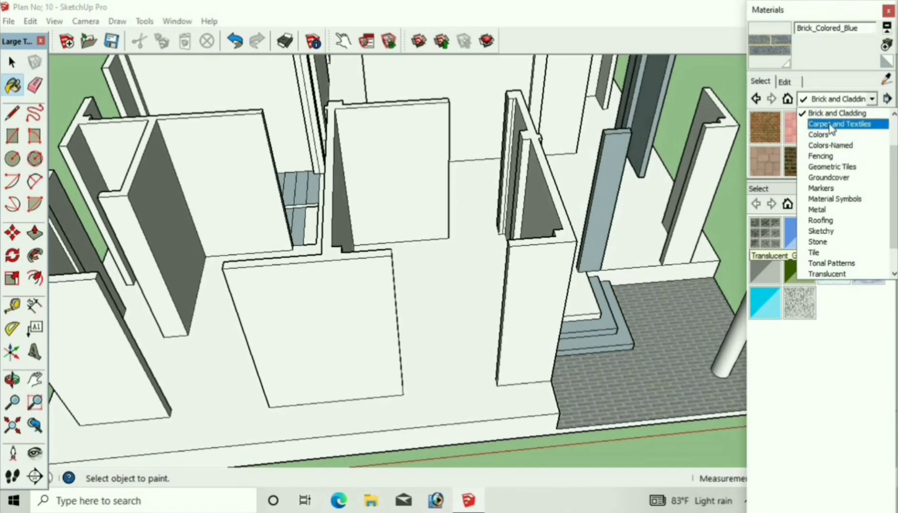
{"action": "scroll", "coordinate": [827, 118], "scroll_direction": "up", "scroll_amount": 2}
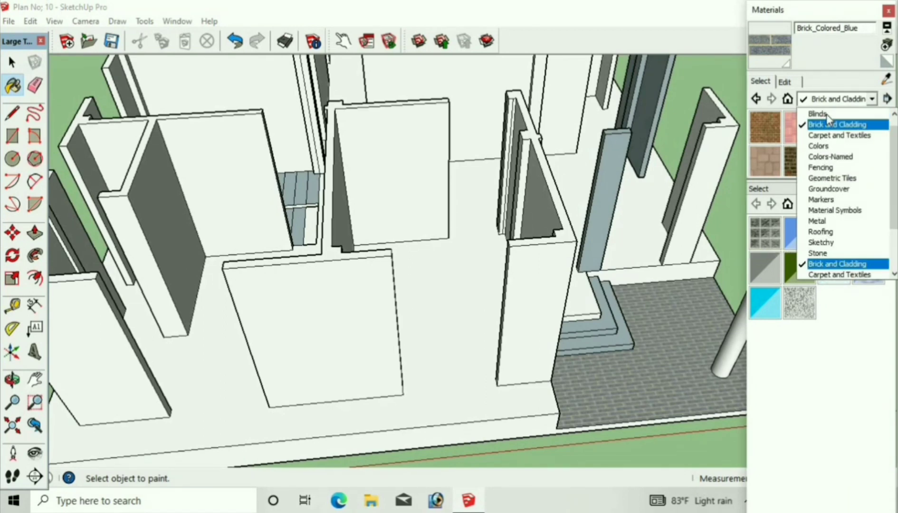
{"action": "left_click", "coordinate": [824, 144]}
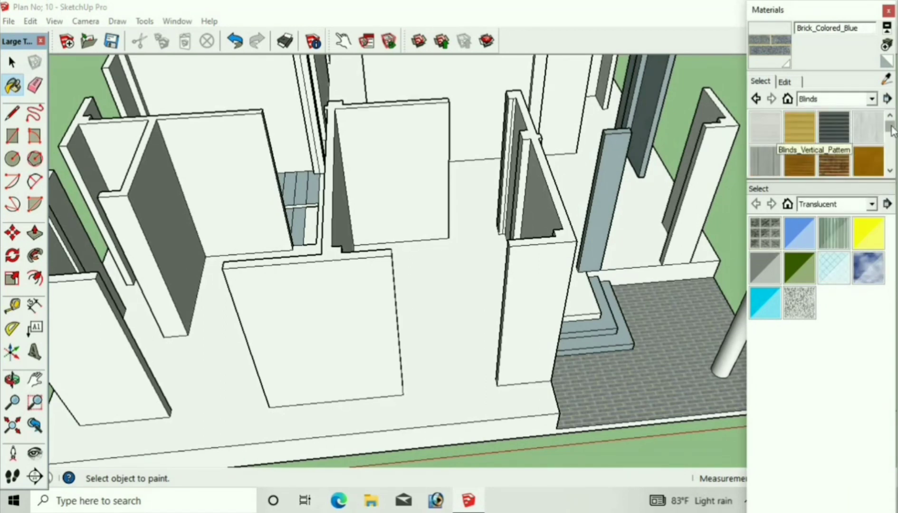
{"action": "scroll", "coordinate": [833, 139], "scroll_direction": "down", "scroll_amount": 1}
{"action": "left_click", "coordinate": [806, 131]}
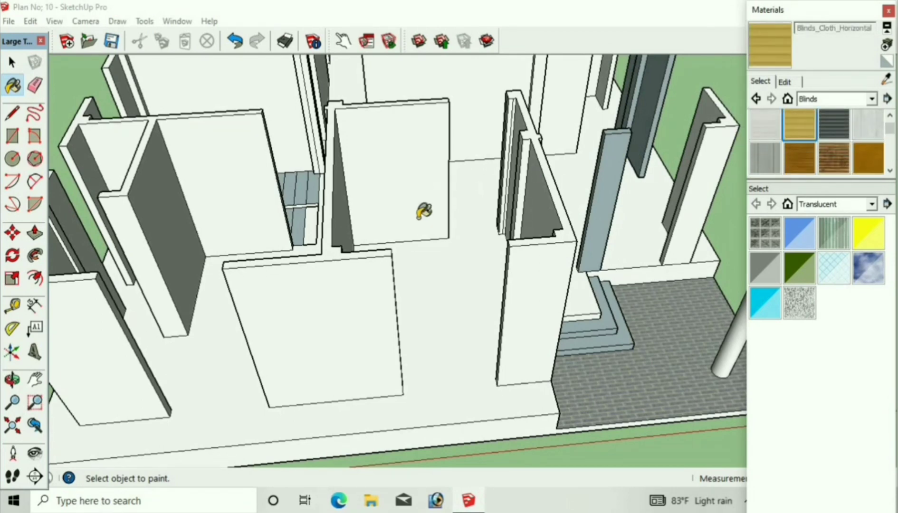
{"action": "left_click", "coordinate": [447, 267]}
Step: Paint the house floor and the two lower porch step treads with the dark Blinds_Roman_Hobbled material
{"action": "left_click", "coordinate": [12, 379]}
{"action": "left_click_drag", "start_coordinate": [139, 365], "coordinate": [447, 340]}
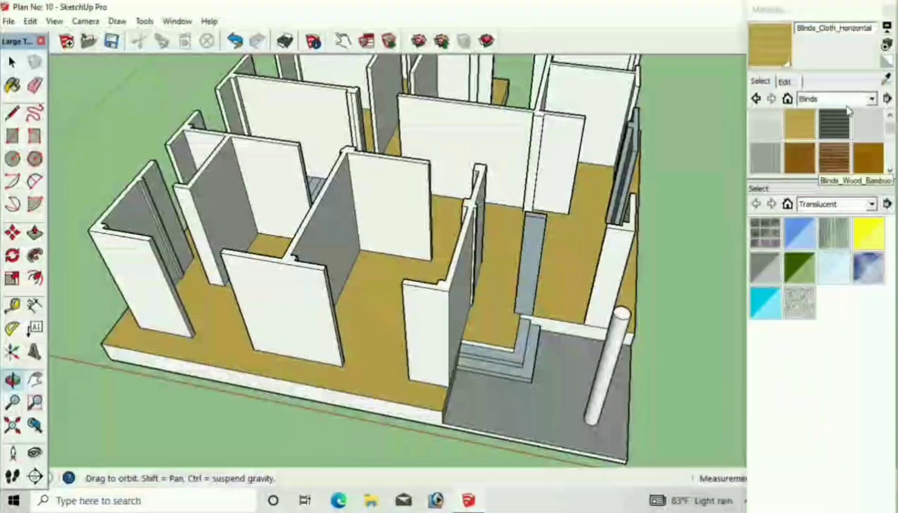
{"action": "left_click", "coordinate": [834, 125]}
{"action": "left_click", "coordinate": [368, 335]}
{"action": "scroll", "coordinate": [368, 335], "scroll_direction": "up", "scroll_amount": 2}
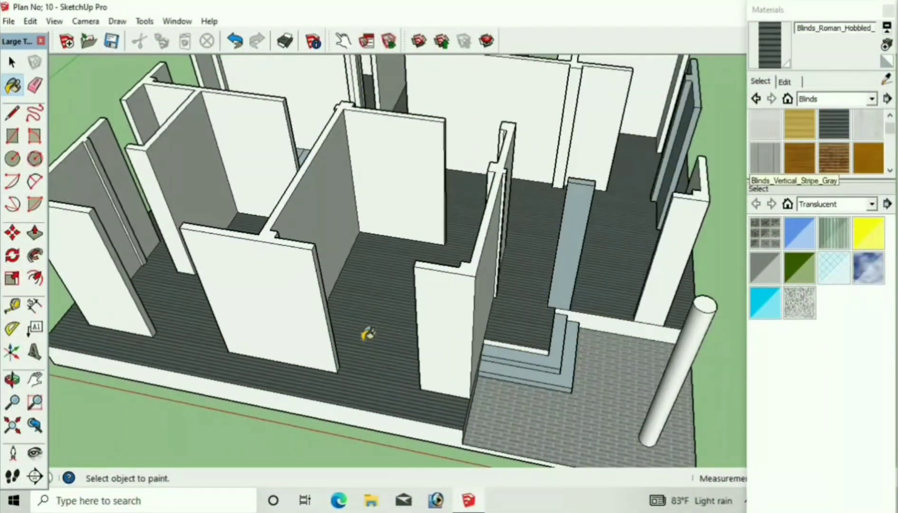
{"action": "scroll", "coordinate": [548, 365], "scroll_direction": "up", "scroll_amount": 3}
{"action": "left_click", "coordinate": [521, 354]}
{"action": "left_click", "coordinate": [522, 380]}
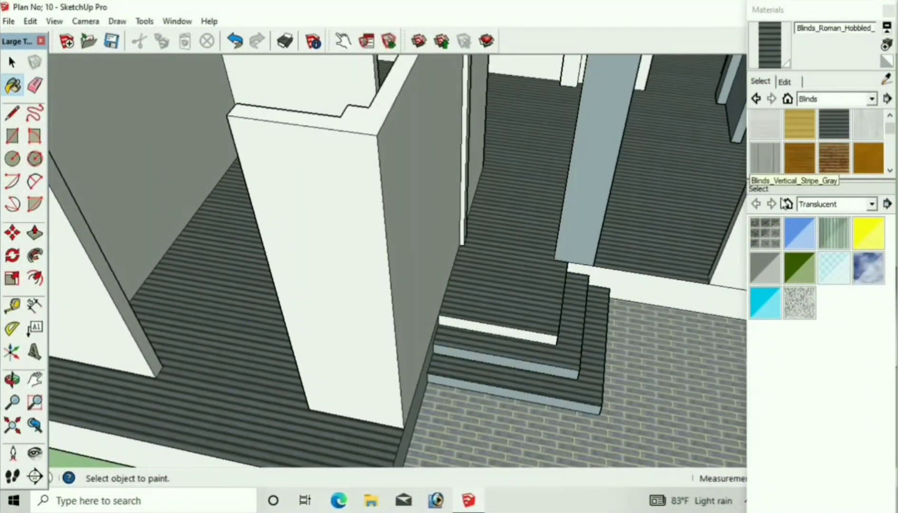
Step: Paint the front risers of the three porch steps with Blinds_Vertical_Stripe_Gray
{"action": "left_click", "coordinate": [780, 152]}
{"action": "scroll", "coordinate": [537, 333], "scroll_direction": "up", "scroll_amount": 3}
{"action": "left_click", "coordinate": [525, 335]}
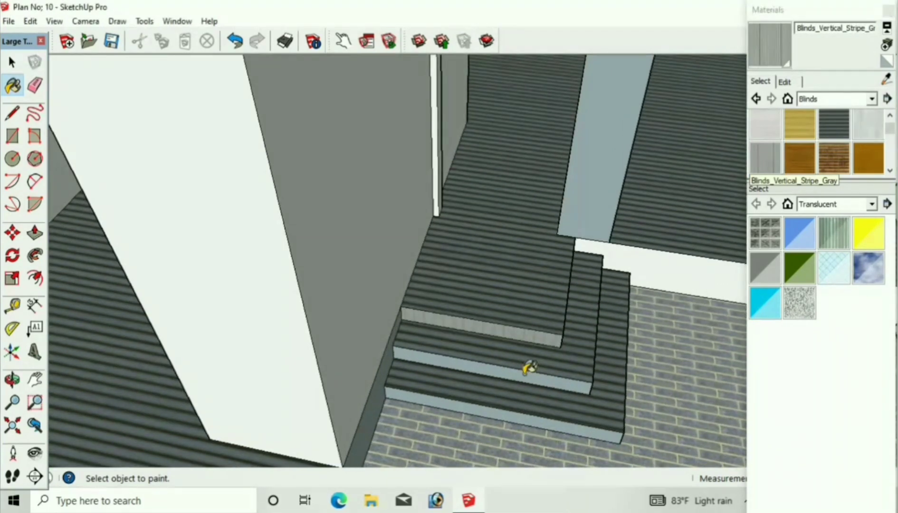
{"action": "left_click", "coordinate": [530, 373]}
{"action": "left_click", "coordinate": [520, 413]}
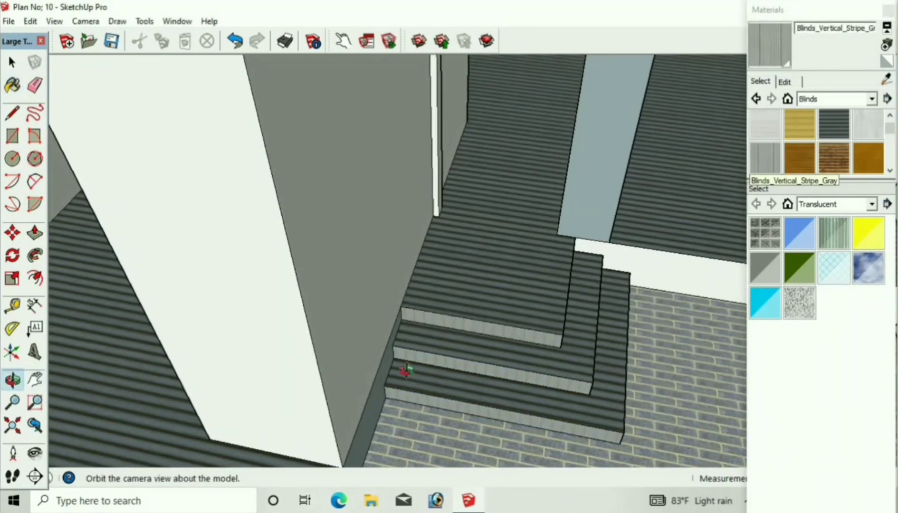
Step: Paint the side risers of the three porch steps with Blinds_Vertical_Stripe_Gray
{"action": "middle_click_drag", "start_coordinate": [407, 370], "coordinate": [320, 306]}
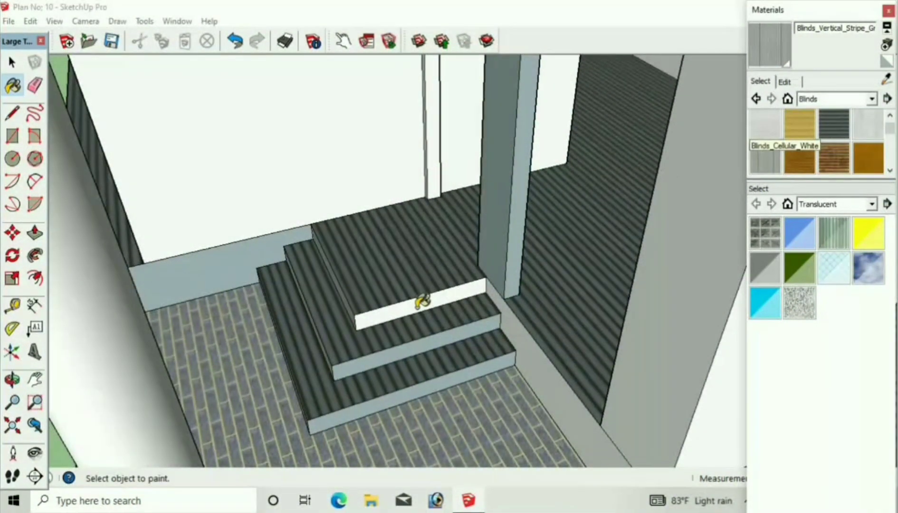
{"action": "left_click", "coordinate": [422, 301]}
{"action": "left_click", "coordinate": [418, 345]}
{"action": "left_click", "coordinate": [425, 381]}
{"action": "middle_click_drag", "start_coordinate": [437, 363], "coordinate": [331, 341]}
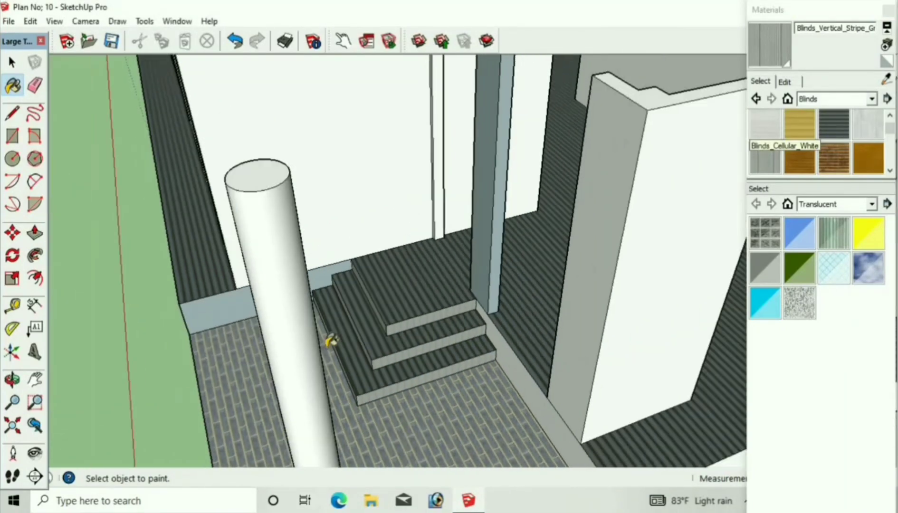
Step: Offset the porch column's foot outline outward by 8" and add a second ring between it and the column
{"action": "scroll", "coordinate": [331, 341], "scroll_direction": "down", "scroll_amount": 3}
{"action": "left_click", "coordinate": [17, 380]}
{"action": "left_click_drag", "start_coordinate": [314, 305], "coordinate": [641, 221]}
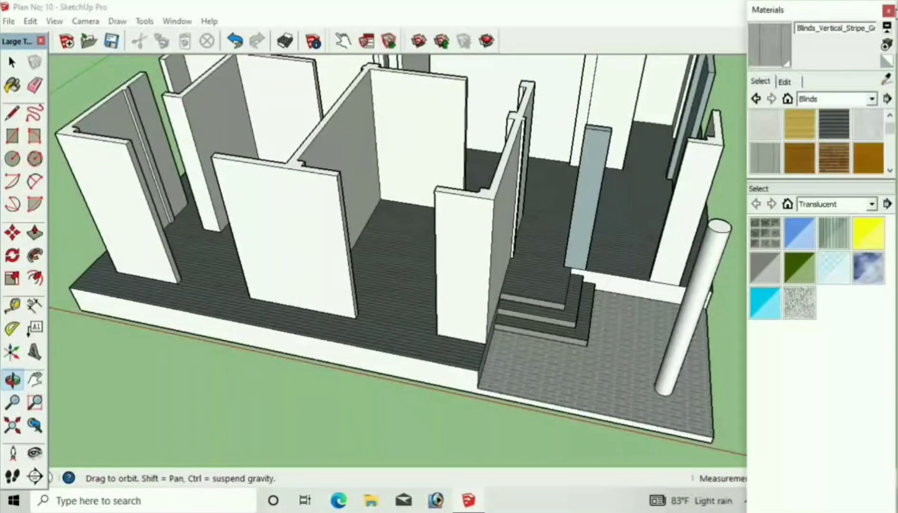
{"action": "left_click", "coordinate": [865, 11]}
{"action": "scroll", "coordinate": [663, 418], "scroll_direction": "up", "scroll_amount": 6}
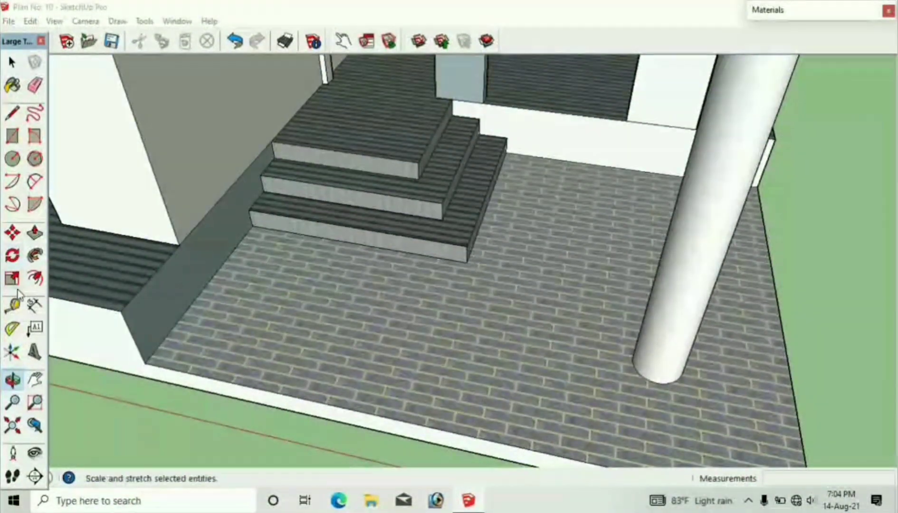
{"action": "left_click", "coordinate": [34, 278]}
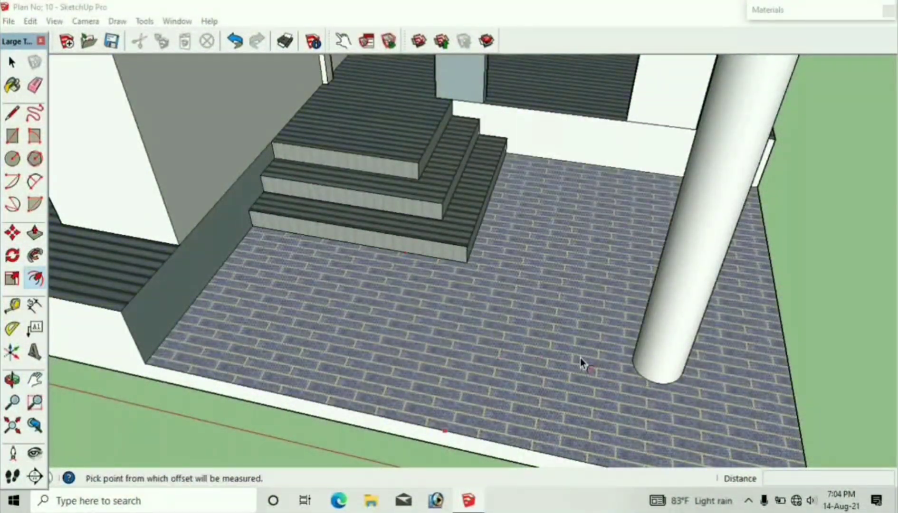
{"action": "left_click", "coordinate": [642, 378]}
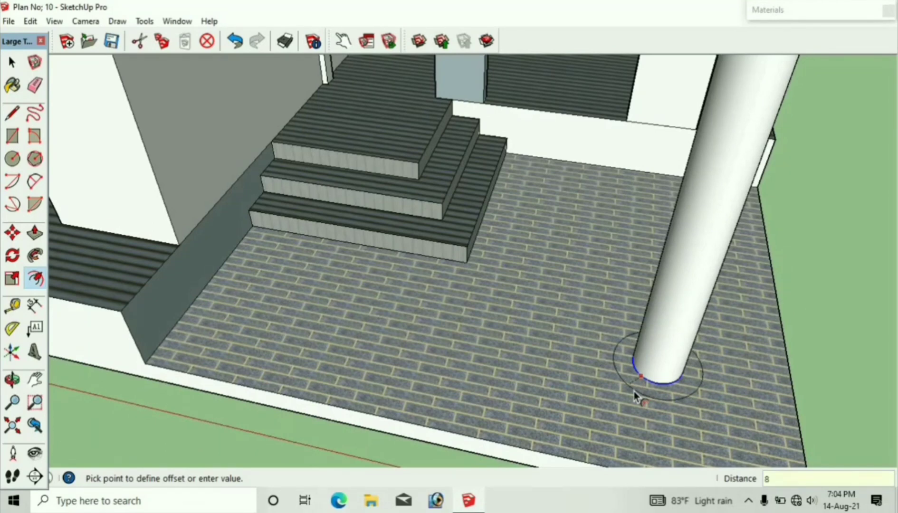
{"action": "left_click", "coordinate": [633, 391]}
{"action": "left_click", "coordinate": [635, 404]}
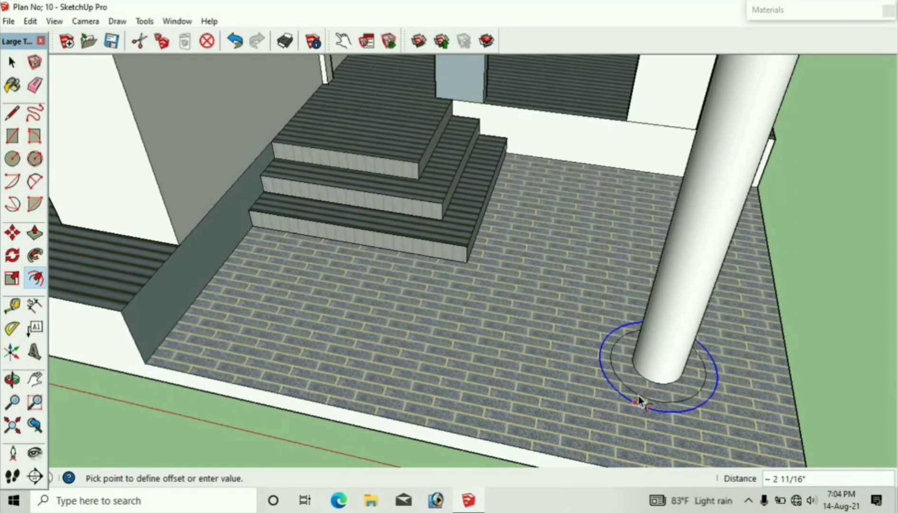
{"action": "left_click", "coordinate": [639, 396]}
Step: Form a stepped column base by pulling the inner ring up 1' and the outer ring up 6"
{"action": "left_click", "coordinate": [35, 233]}
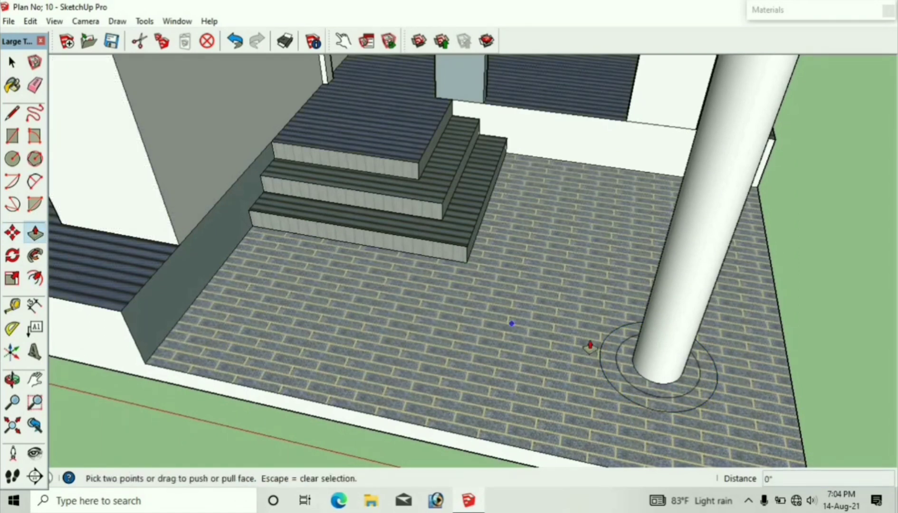
{"action": "left_click", "coordinate": [12, 62]}
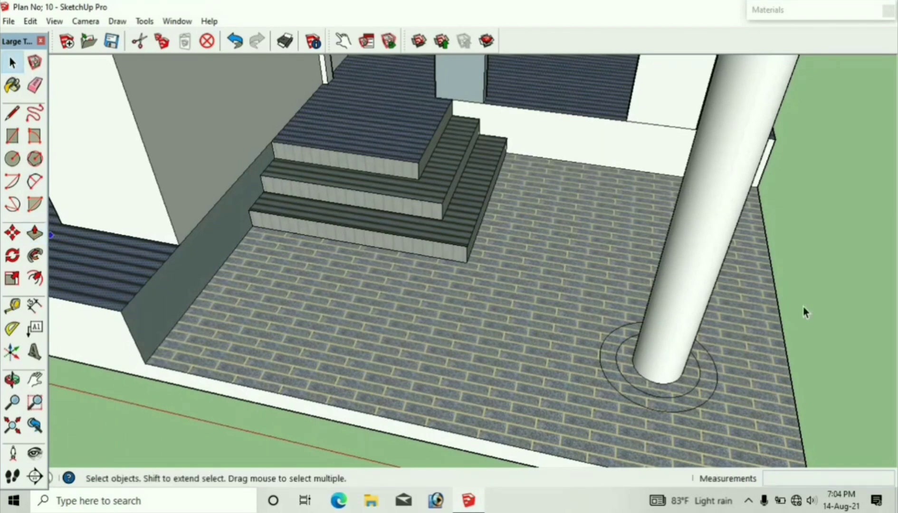
{"action": "left_click", "coordinate": [35, 233]}
{"action": "left_click", "coordinate": [659, 384]}
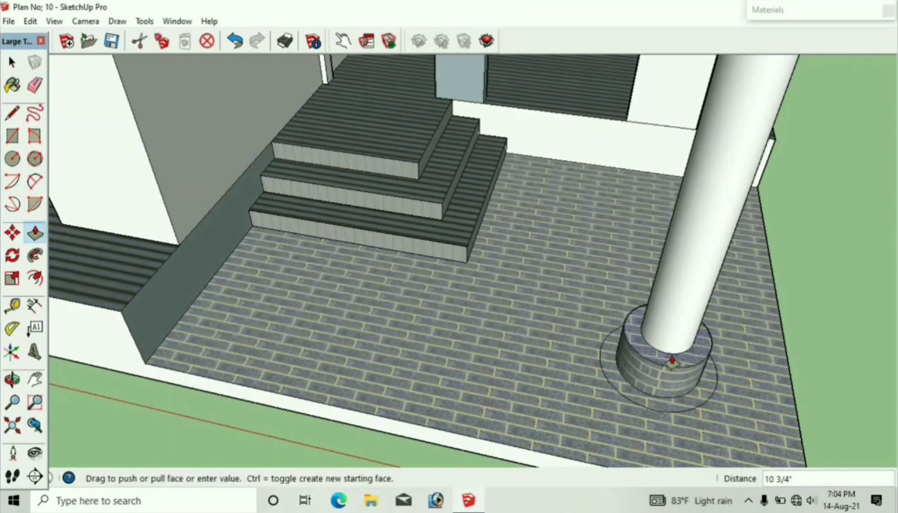
{"action": "key", "text": "Return"}
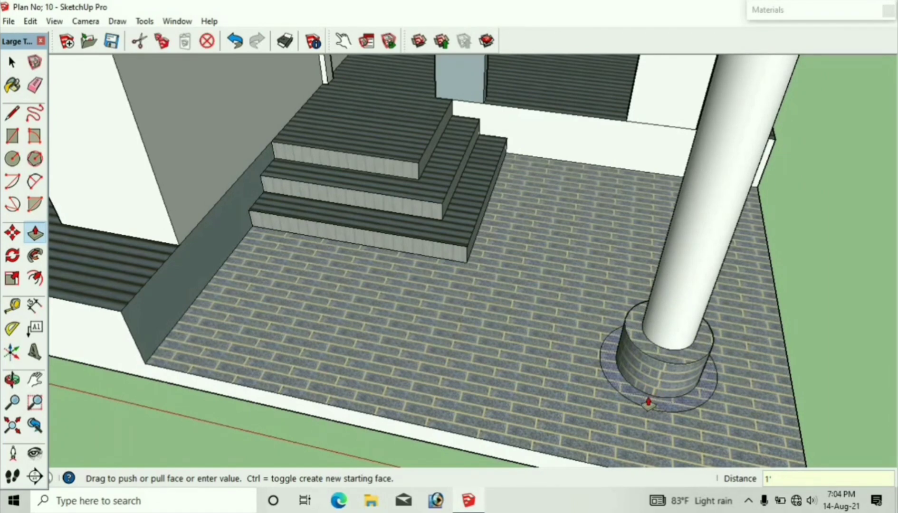
{"action": "left_click", "coordinate": [649, 403]}
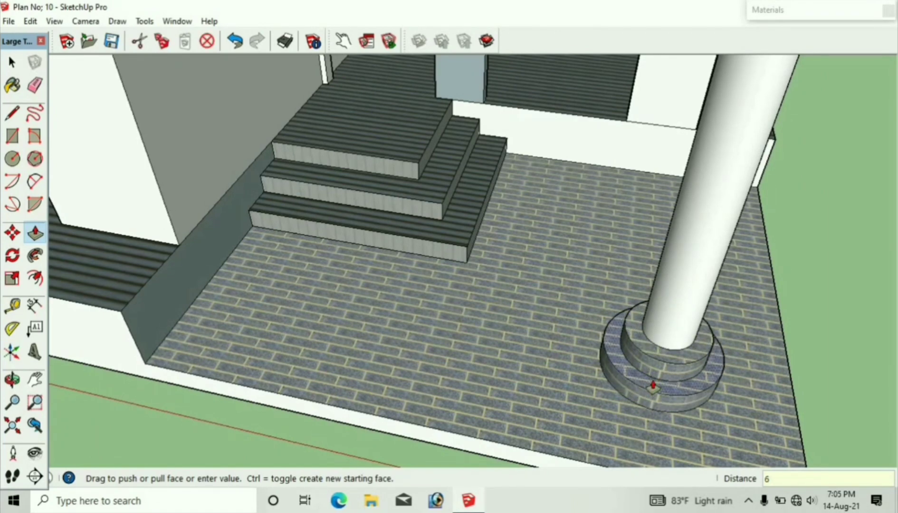
{"action": "type", "text": "6"}
{"action": "key", "text": "Return"}
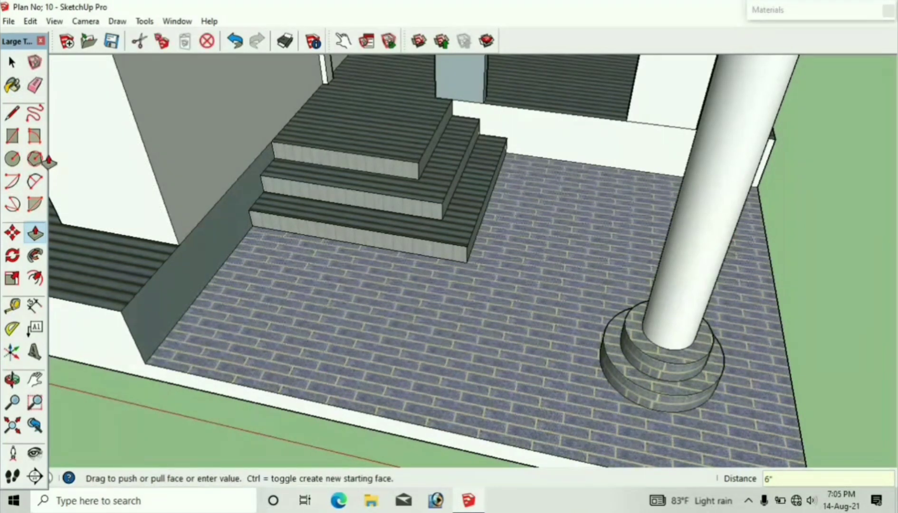
Step: Paint the top and side faces of both tiers of the porch column's base with Blinds_Cloth_Horizontal
{"action": "left_click", "coordinate": [12, 62]}
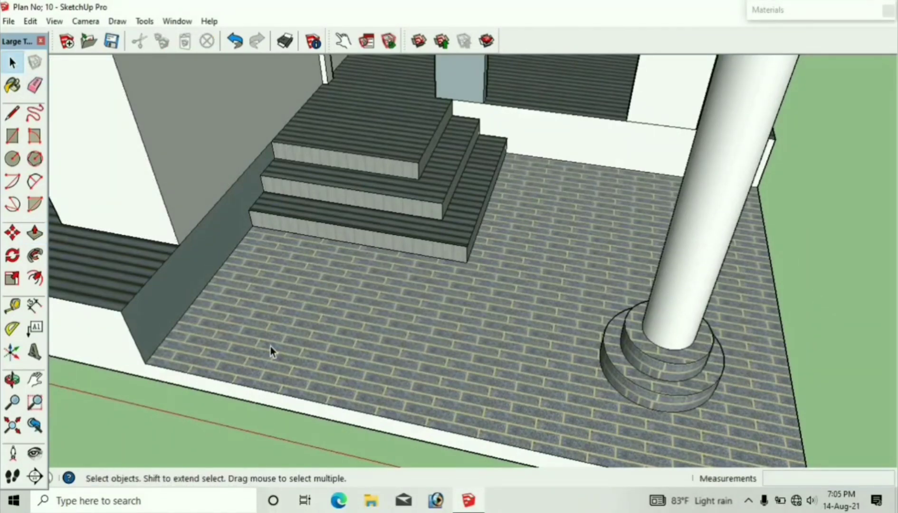
{"action": "left_click", "coordinate": [12, 379]}
{"action": "left_click_drag", "start_coordinate": [767, 421], "coordinate": [683, 284]}
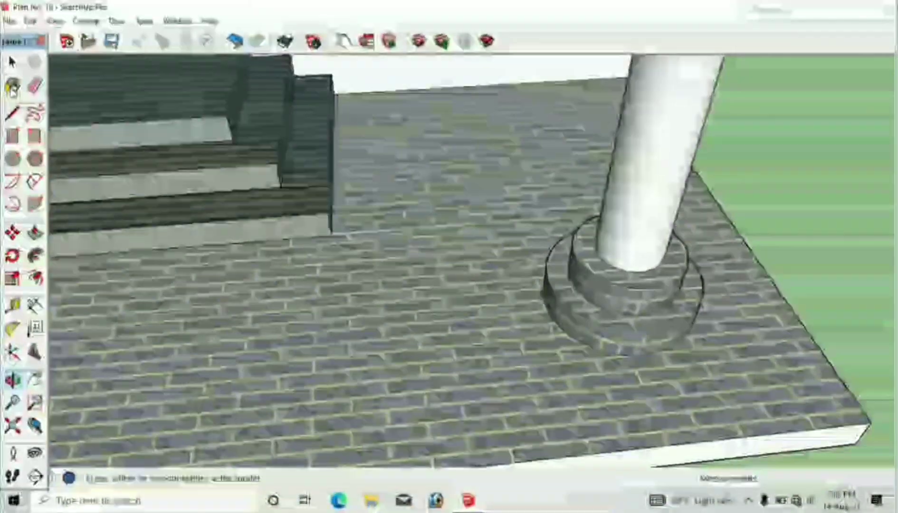
{"action": "key", "text": "b"}
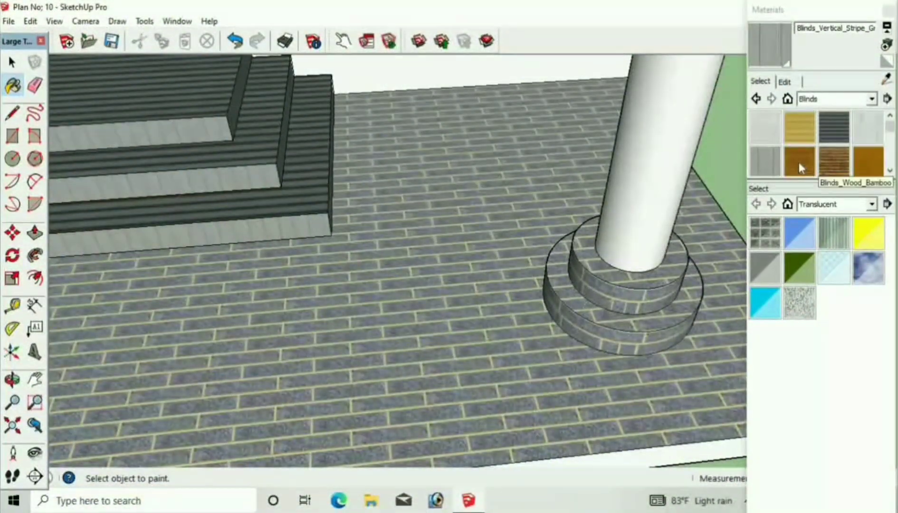
{"action": "left_click", "coordinate": [801, 131]}
{"action": "left_click", "coordinate": [644, 285]}
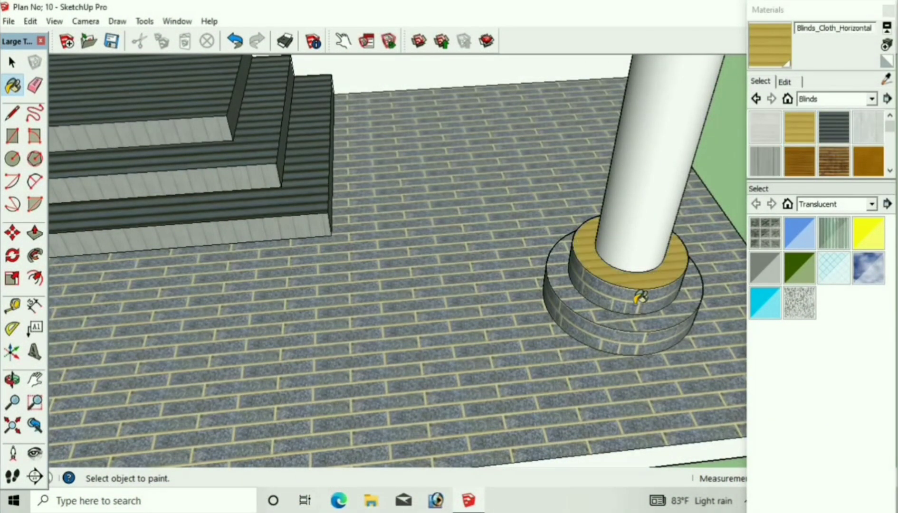
{"action": "left_click", "coordinate": [632, 323]}
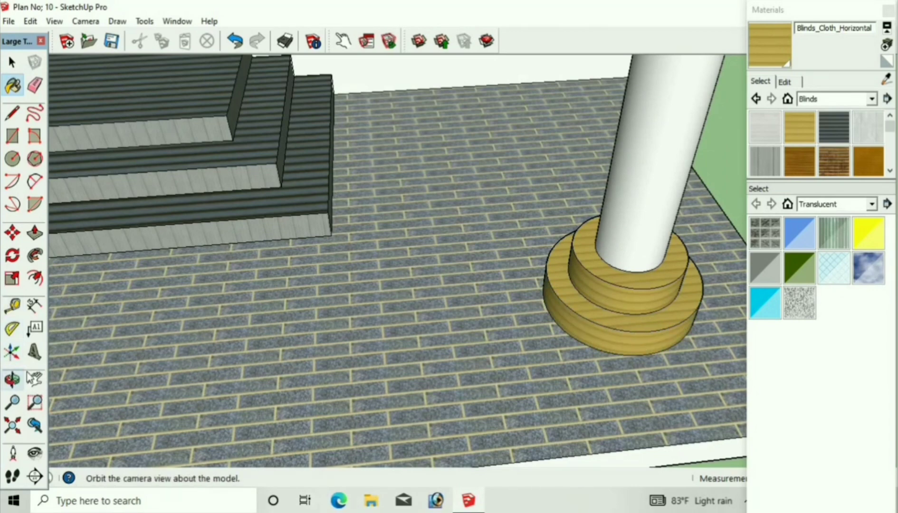
Step: Review the painted column base and the whole house model from several angles
{"action": "left_click", "coordinate": [12, 380]}
{"action": "left_click_drag", "start_coordinate": [381, 285], "coordinate": [498, 189]}
{"action": "scroll", "coordinate": [498, 188], "scroll_direction": "down", "scroll_amount": 3}
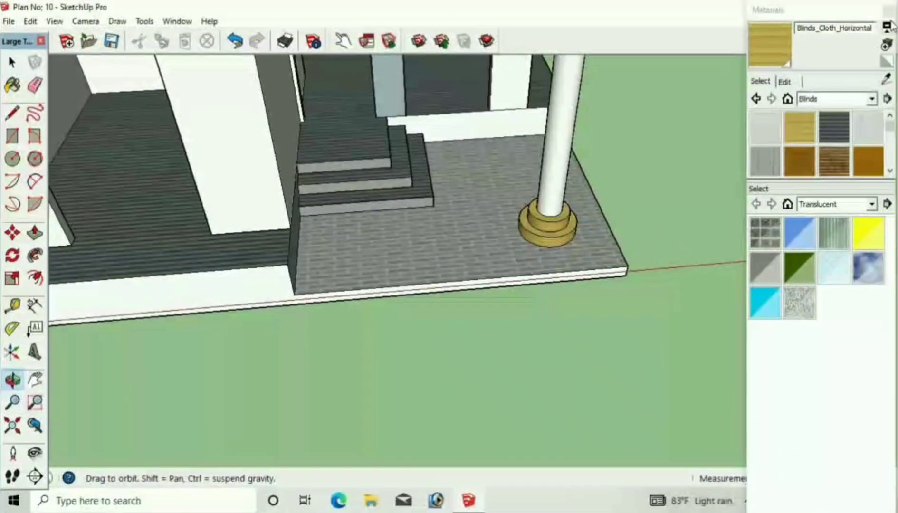
{"action": "left_click", "coordinate": [34, 380]}
{"action": "scroll", "coordinate": [621, 290], "scroll_direction": "down", "scroll_amount": 6}
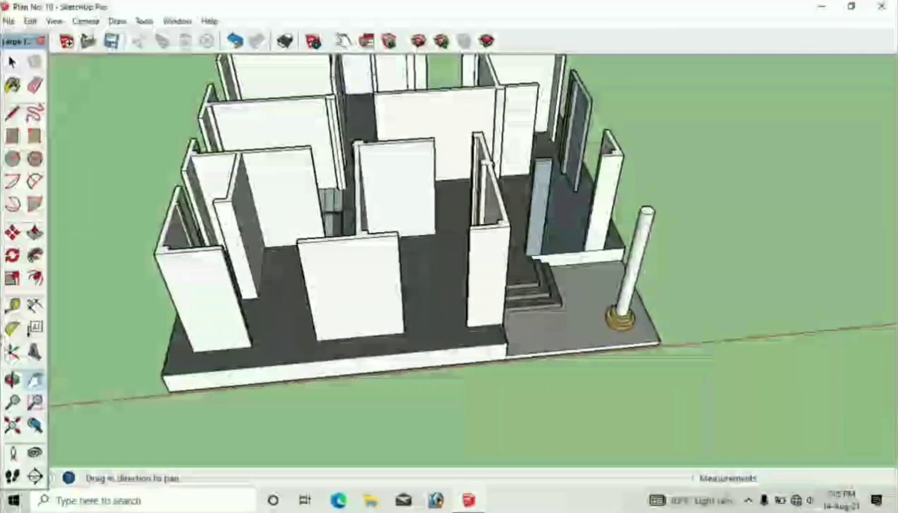
{"action": "left_click_drag", "start_coordinate": [261, 320], "coordinate": [95, 348]}
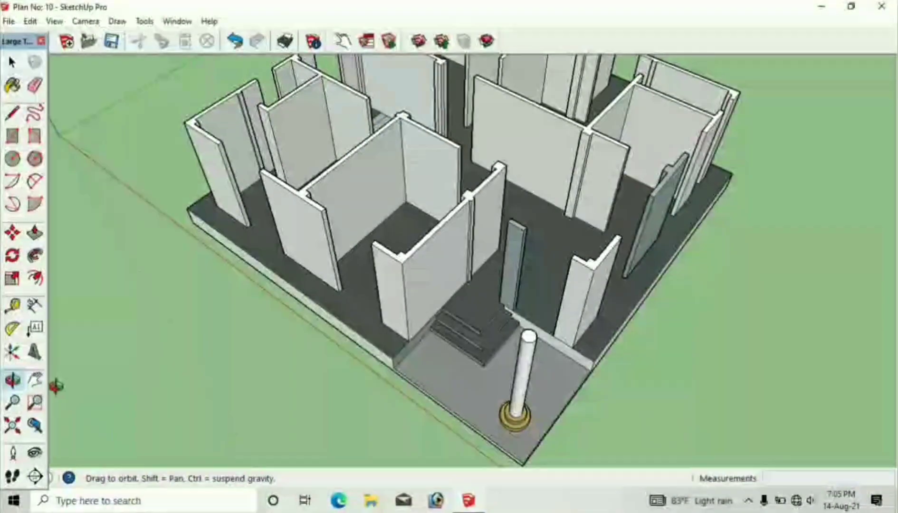
{"action": "left_click", "coordinate": [35, 380]}
{"action": "left_click_drag", "start_coordinate": [488, 281], "coordinate": [484, 349]}
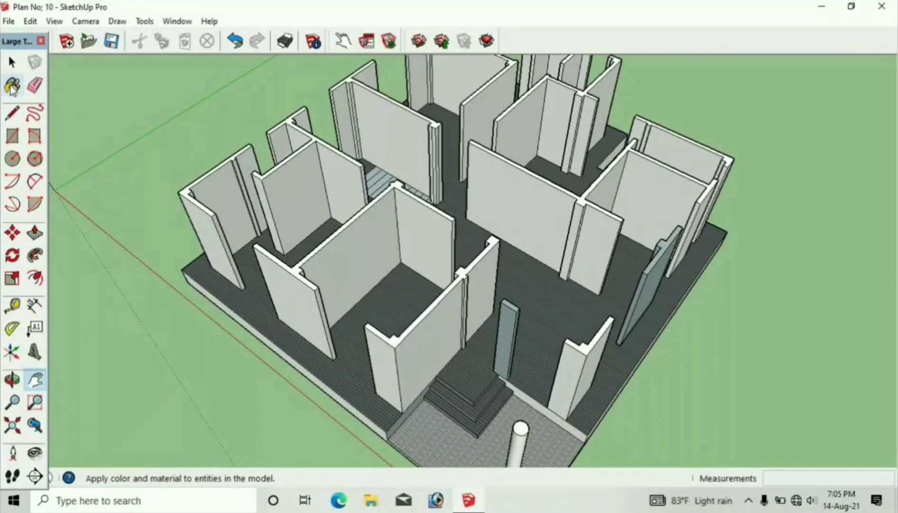
Step: Try the Asphalt and Concrete materials Asphalt_Stamped_Brick and Concrete_Pavers_Block_Multi on the house floor
{"action": "left_click", "coordinate": [12, 85]}
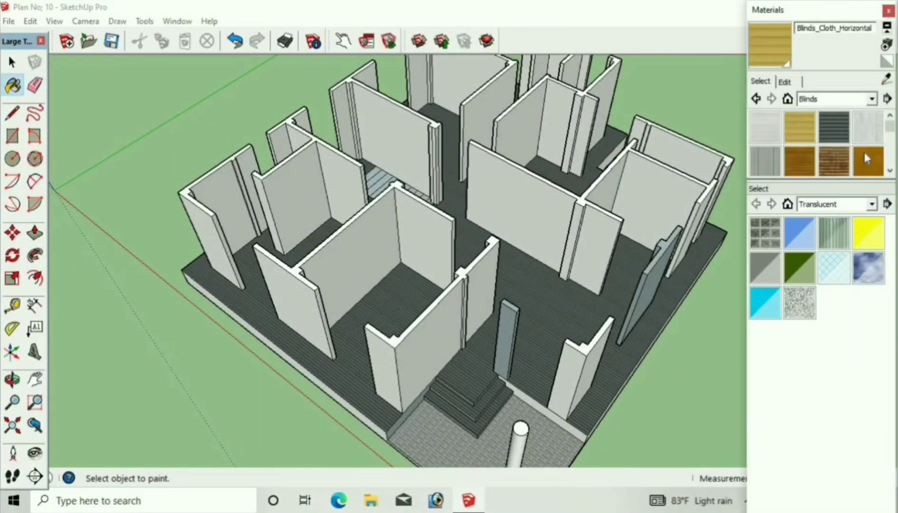
{"action": "left_click", "coordinate": [873, 101]}
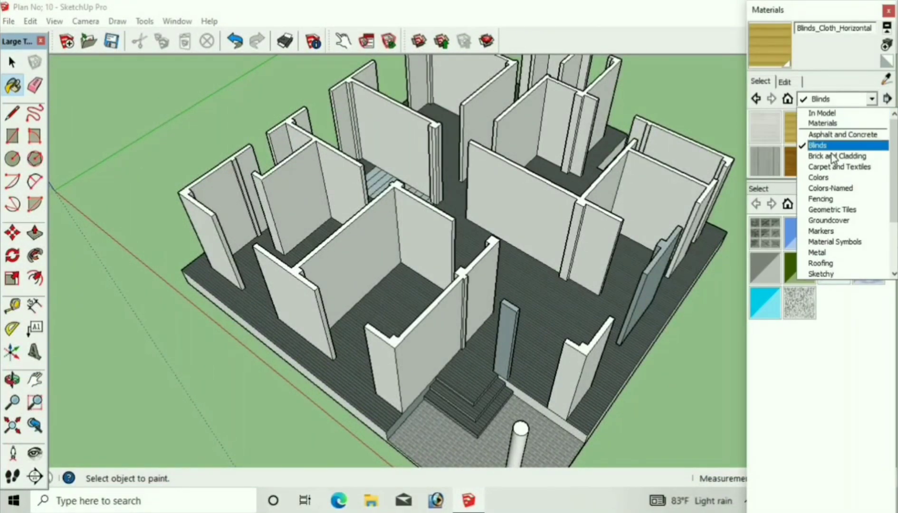
{"action": "left_click", "coordinate": [835, 167]}
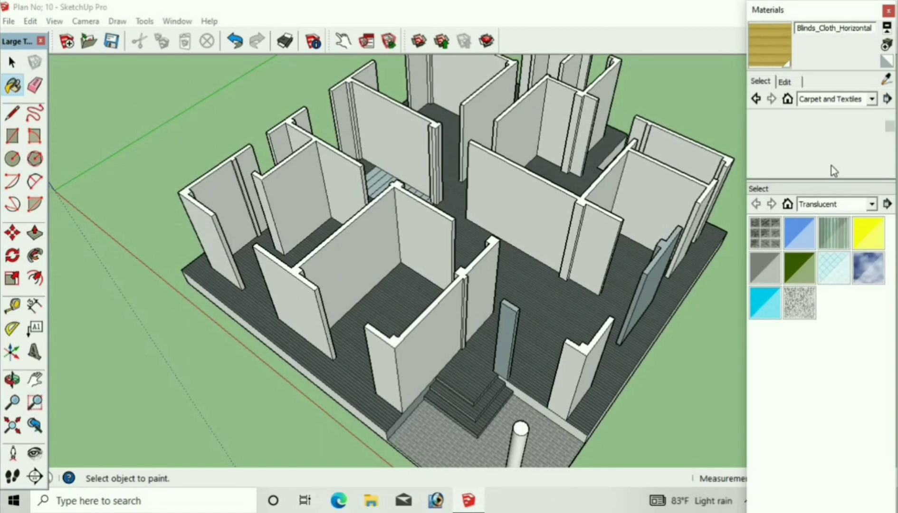
{"action": "left_click", "coordinate": [871, 100]}
{"action": "scroll", "coordinate": [842, 127], "scroll_direction": "up", "scroll_amount": 2}
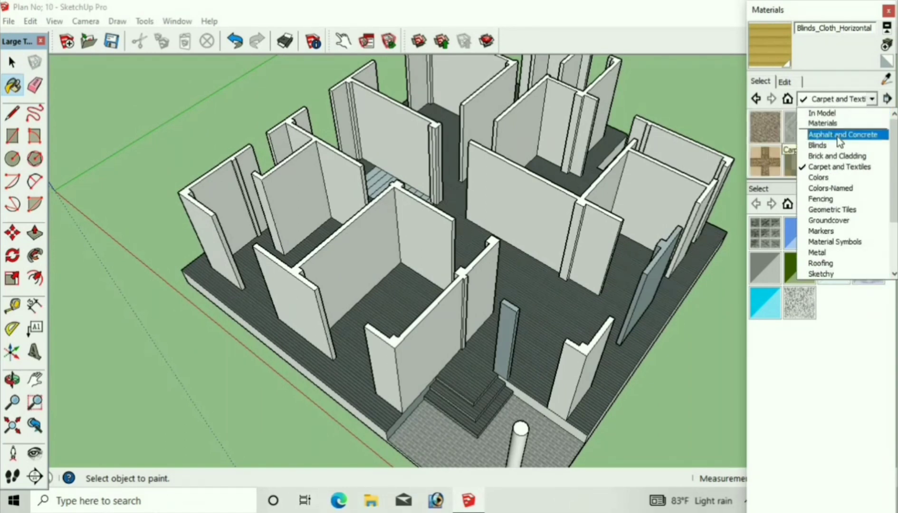
{"action": "left_click", "coordinate": [840, 135]}
{"action": "left_click", "coordinate": [805, 138]}
{"action": "left_click", "coordinate": [476, 325]}
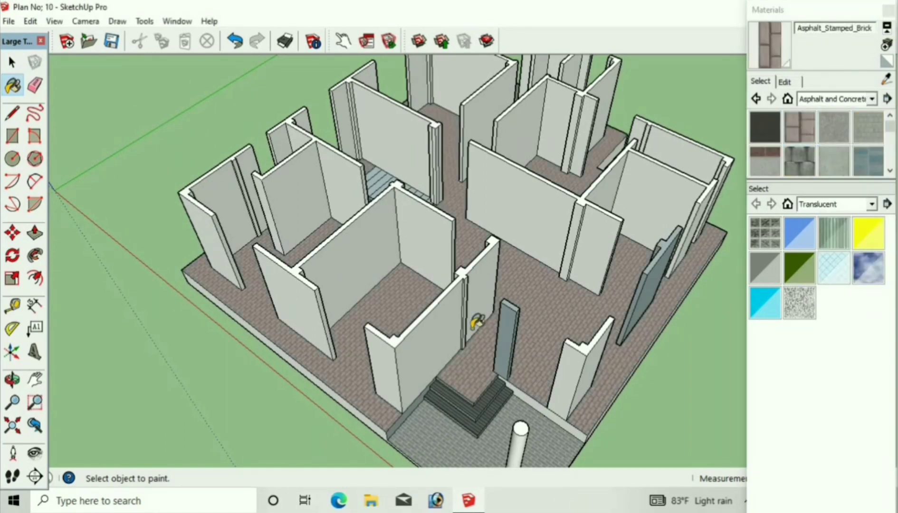
{"action": "left_click", "coordinate": [867, 171]}
{"action": "left_click", "coordinate": [557, 316]}
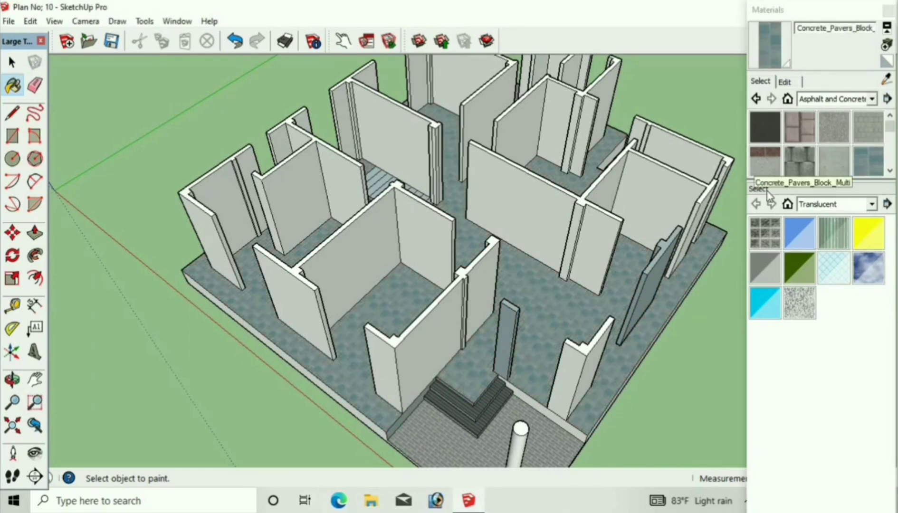
Step: Paint the house floor with Concrete_Block_Layers and check it across the rooms from several angles
{"action": "left_click", "coordinate": [560, 318]}
{"action": "scroll", "coordinate": [551, 325], "scroll_direction": "up", "scroll_amount": 3}
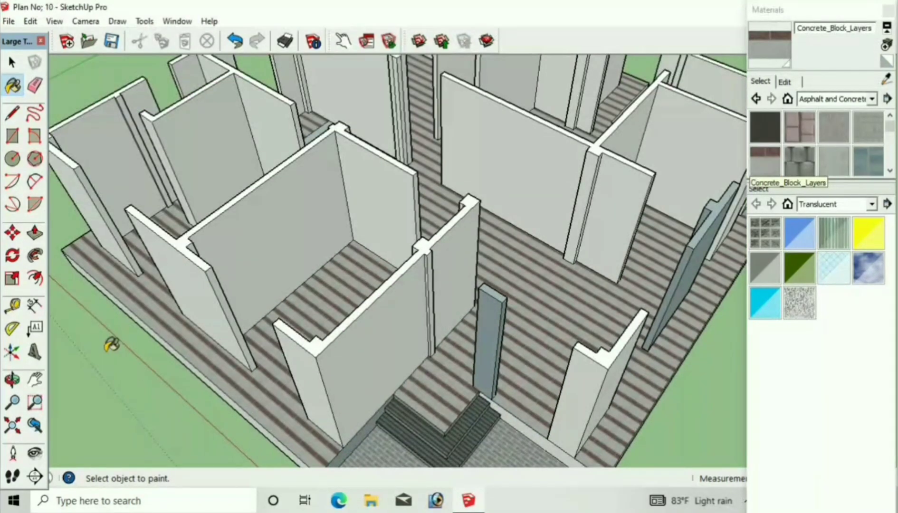
{"action": "middle_click_drag", "start_coordinate": [393, 381], "coordinate": [587, 263]}
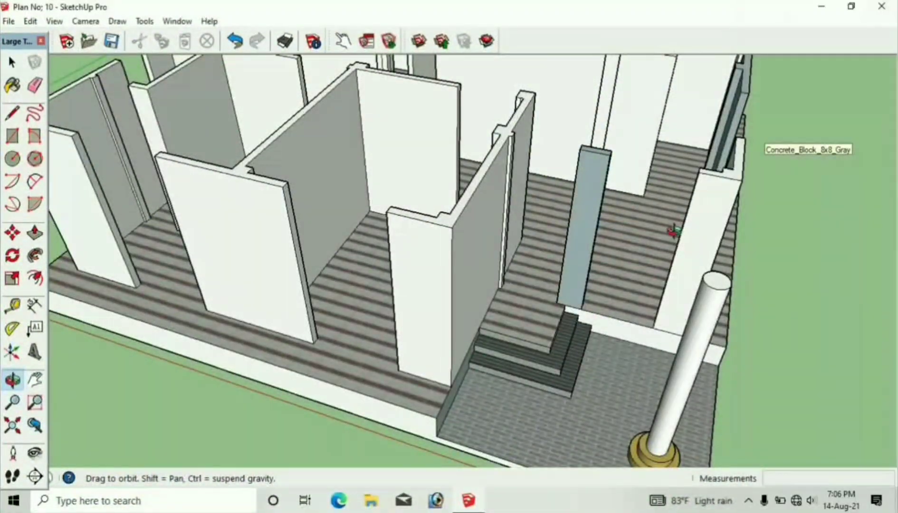
{"action": "middle_click_drag", "start_coordinate": [672, 231], "coordinate": [69, 360]}
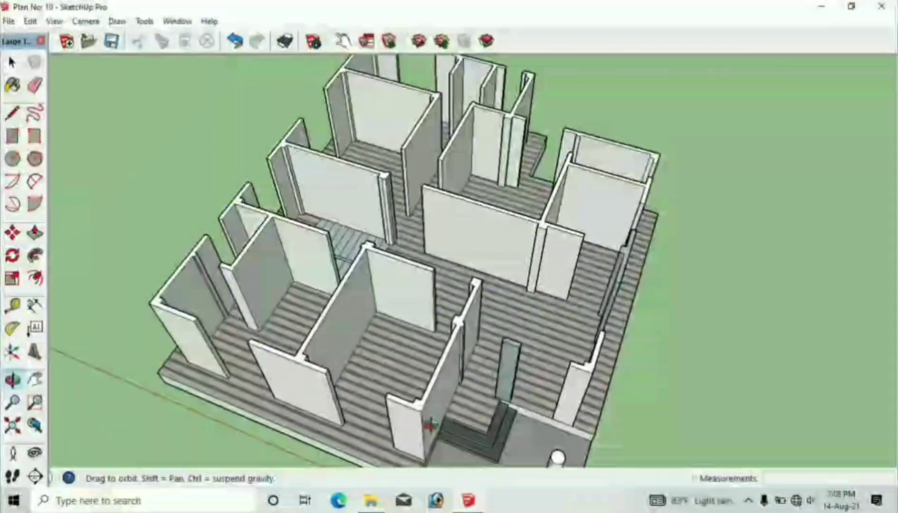
{"action": "middle_click_drag", "start_coordinate": [431, 425], "coordinate": [406, 367]}
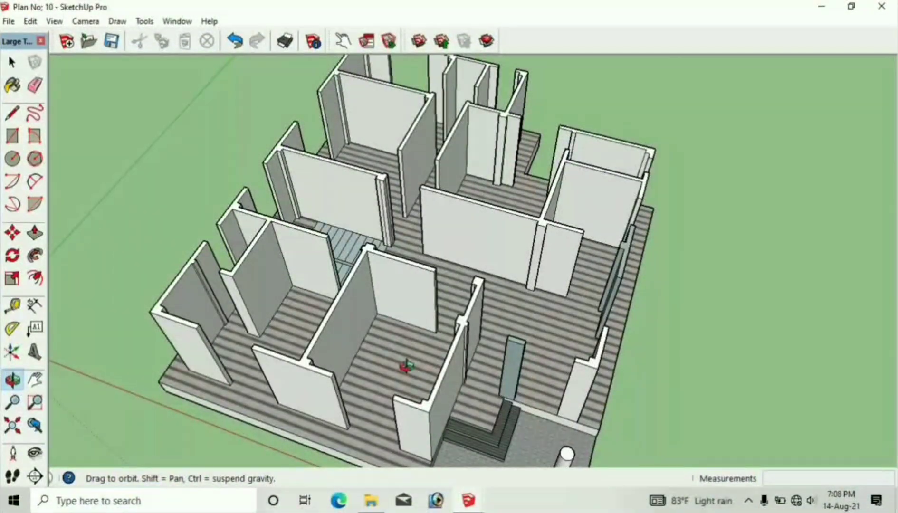